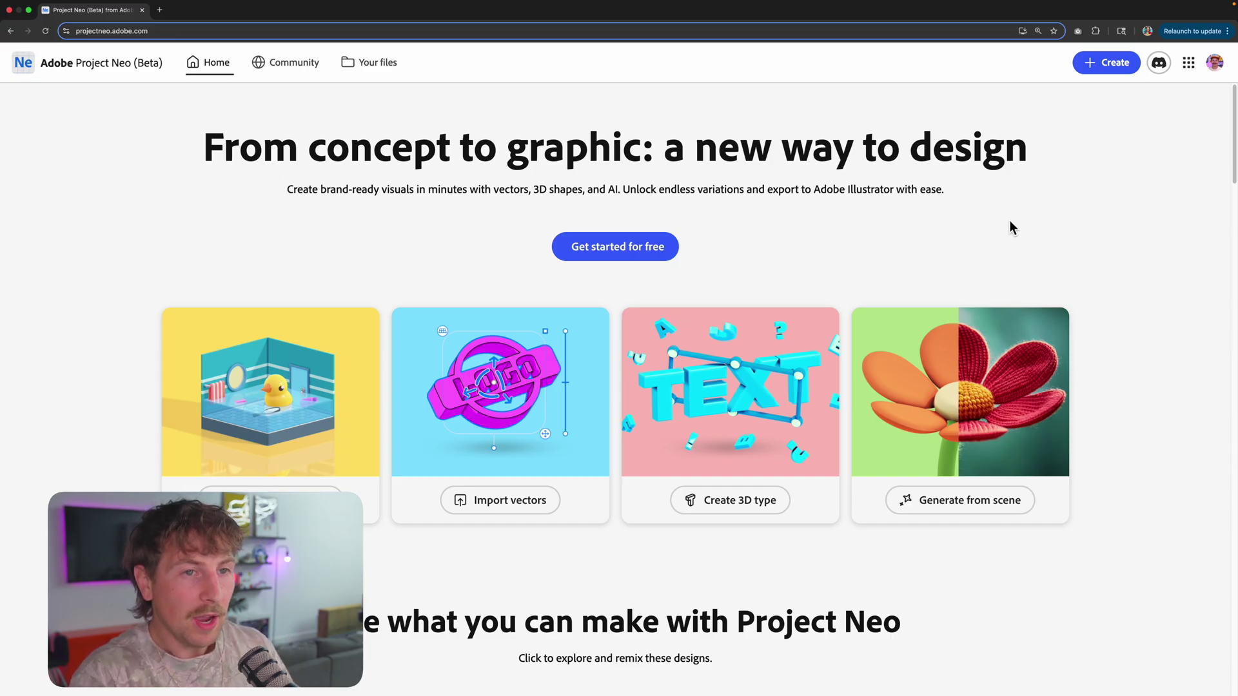
- Create a new Project Neo file and rename it Smores
scroll(1009, 220, down, 10)
scroll(1031, 252, up, 10)
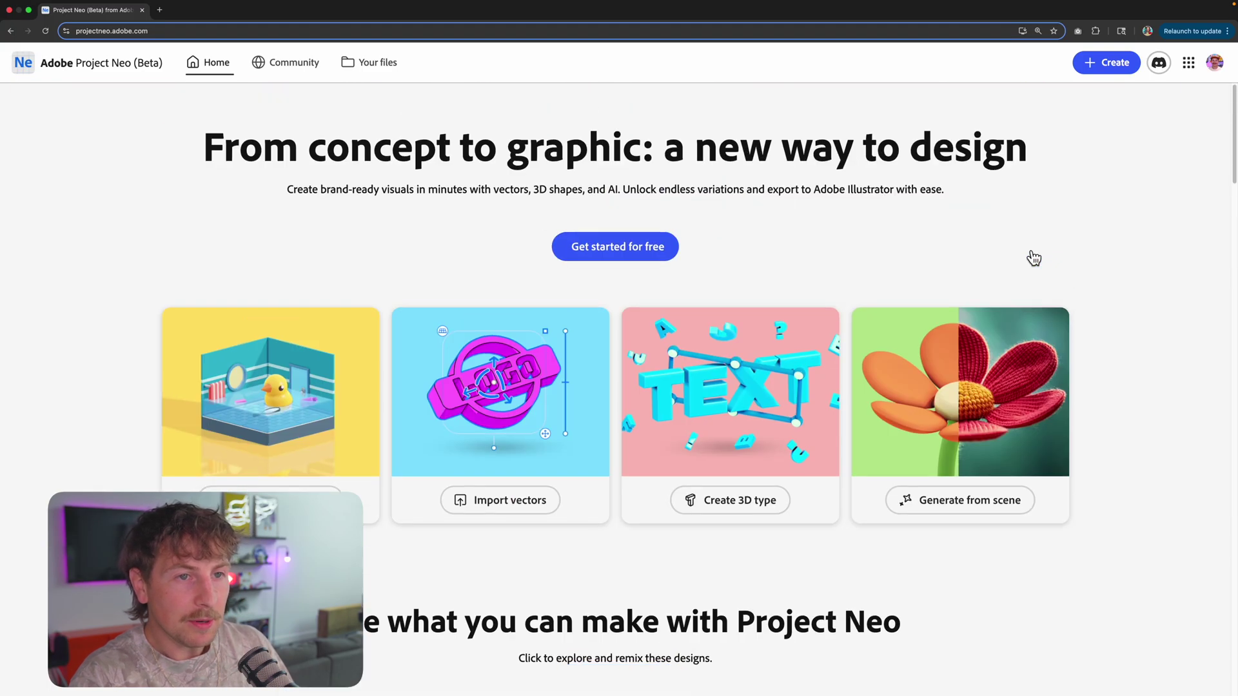
click(1108, 67)
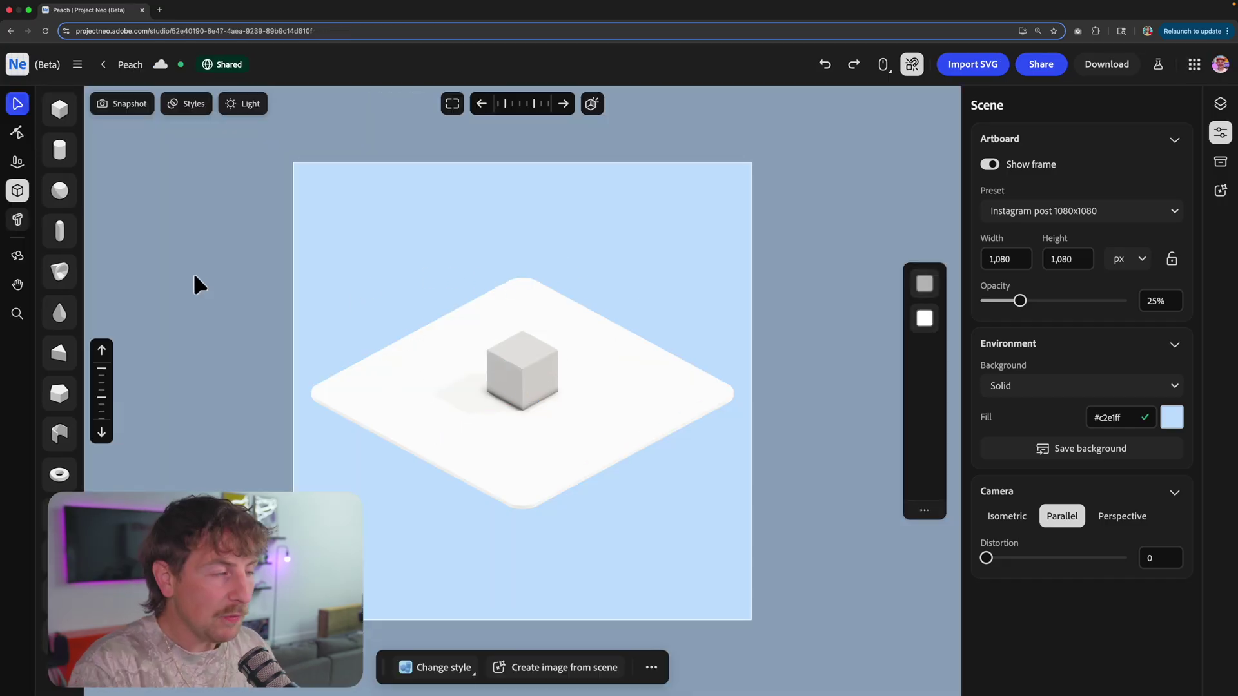
click(130, 66)
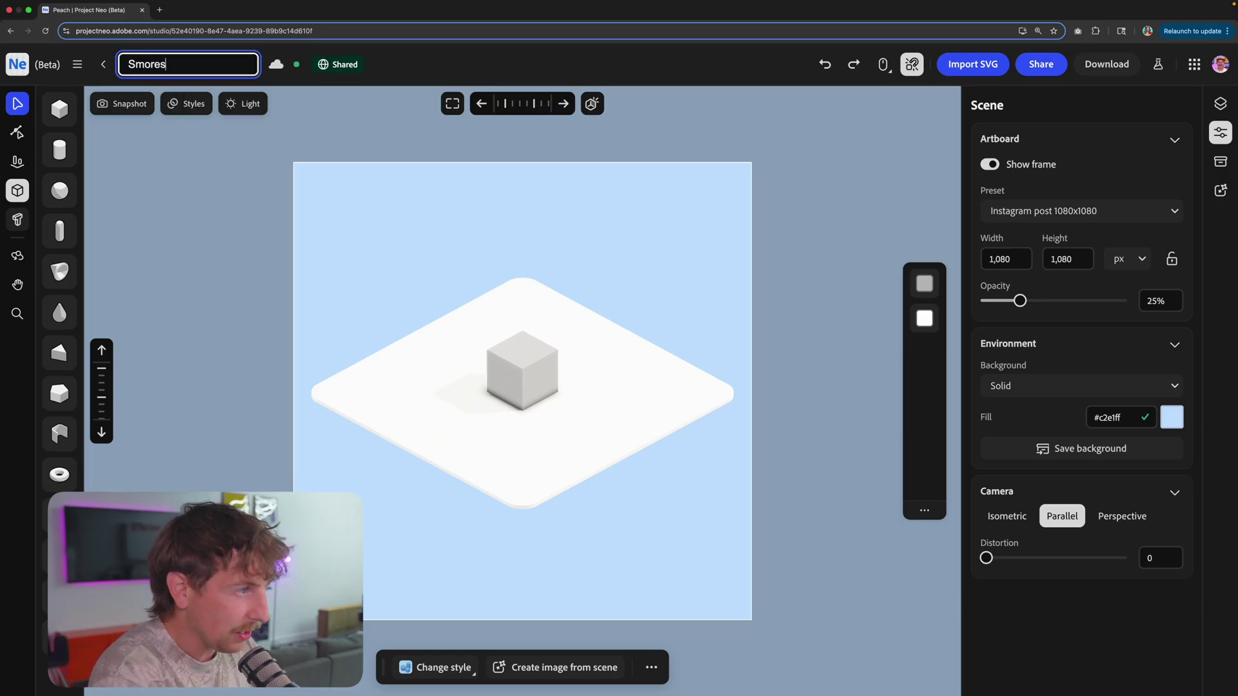
key(Return)
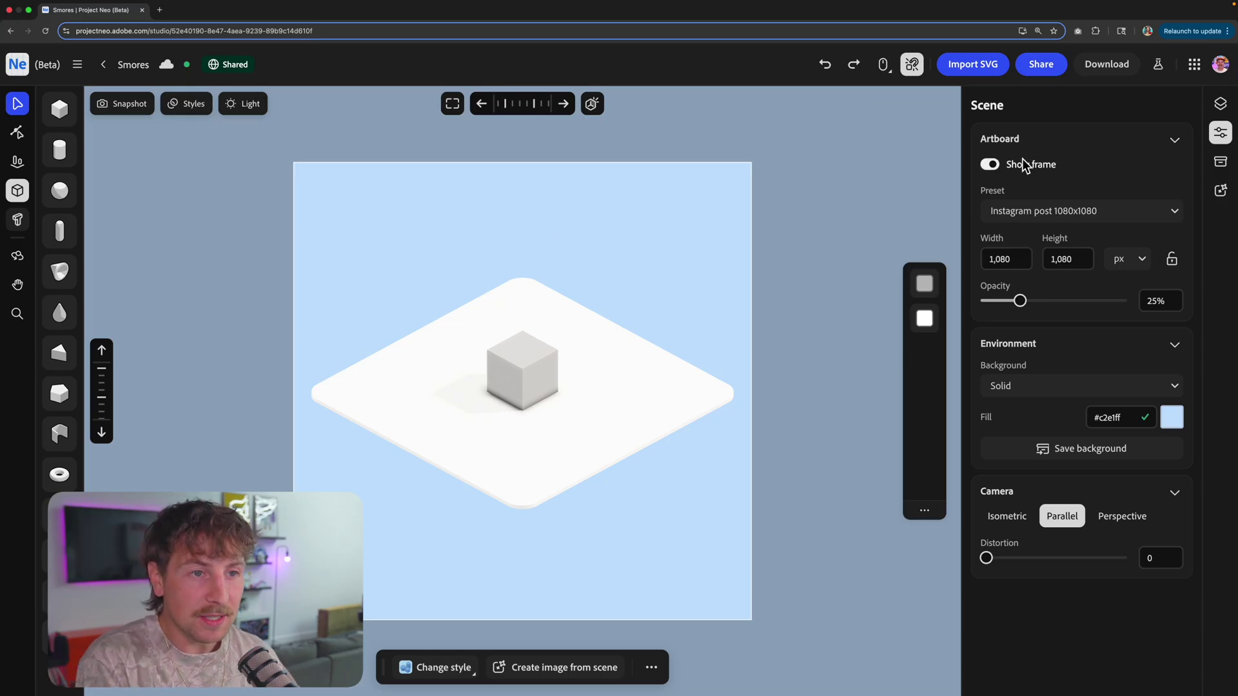
- Turn off the artboard frame and delete the default cube from the middle of the base
click(999, 165)
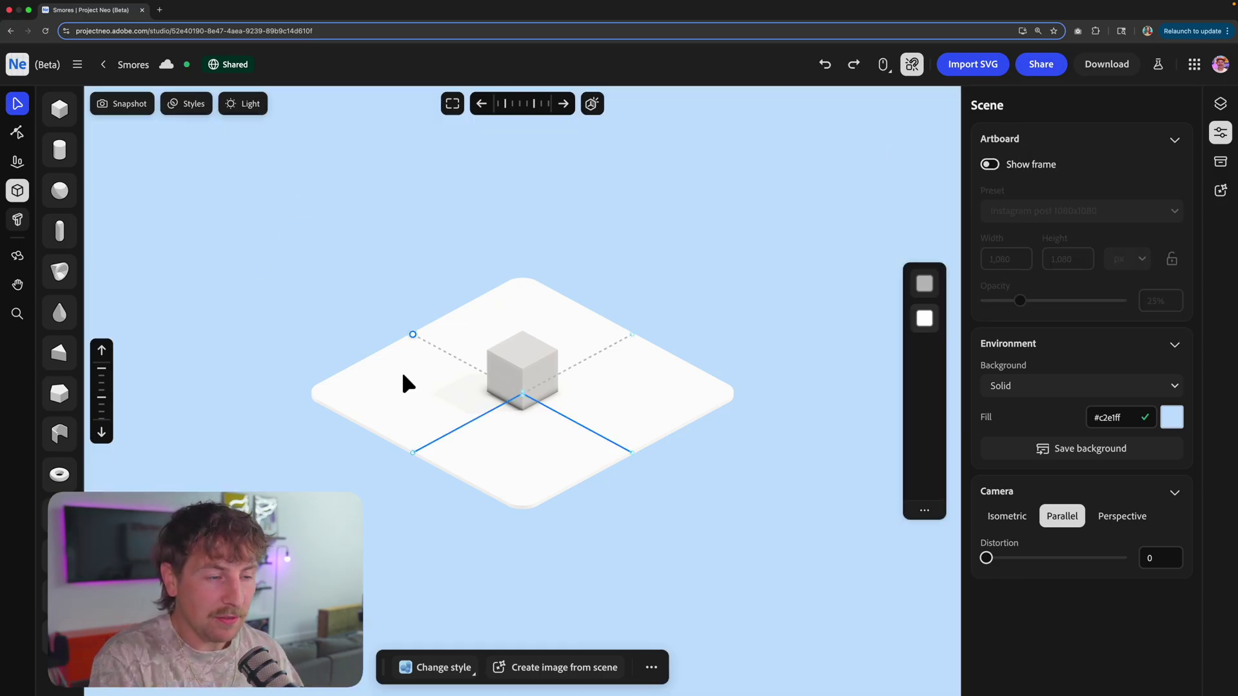
click(1007, 169)
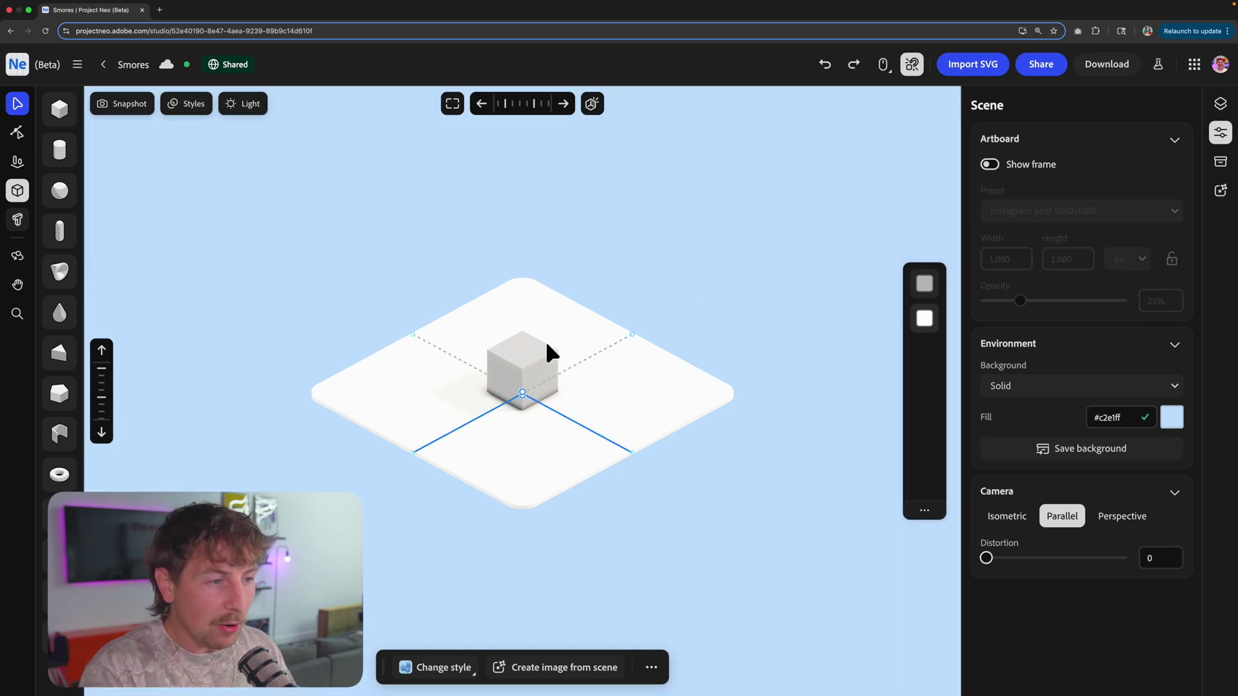
click(538, 352)
key(BackSpace)
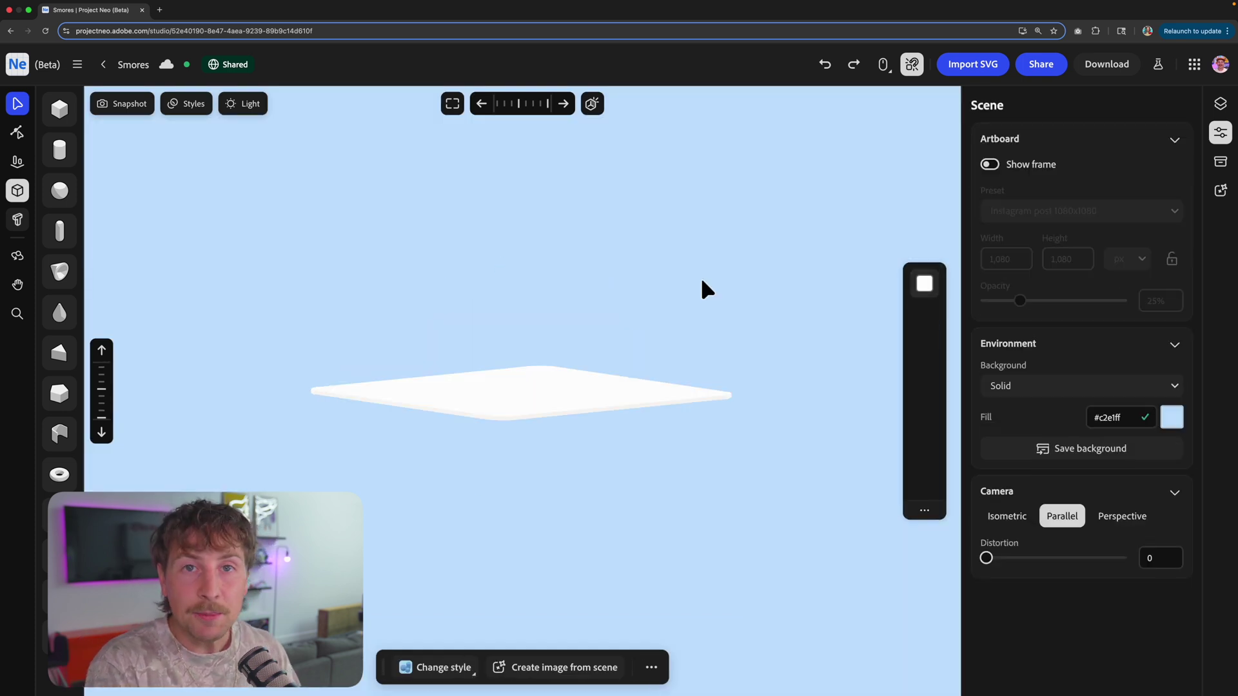
- Recolor the base's material to golden brown, #9e7220
alt+drag(709, 288, 583, 390)
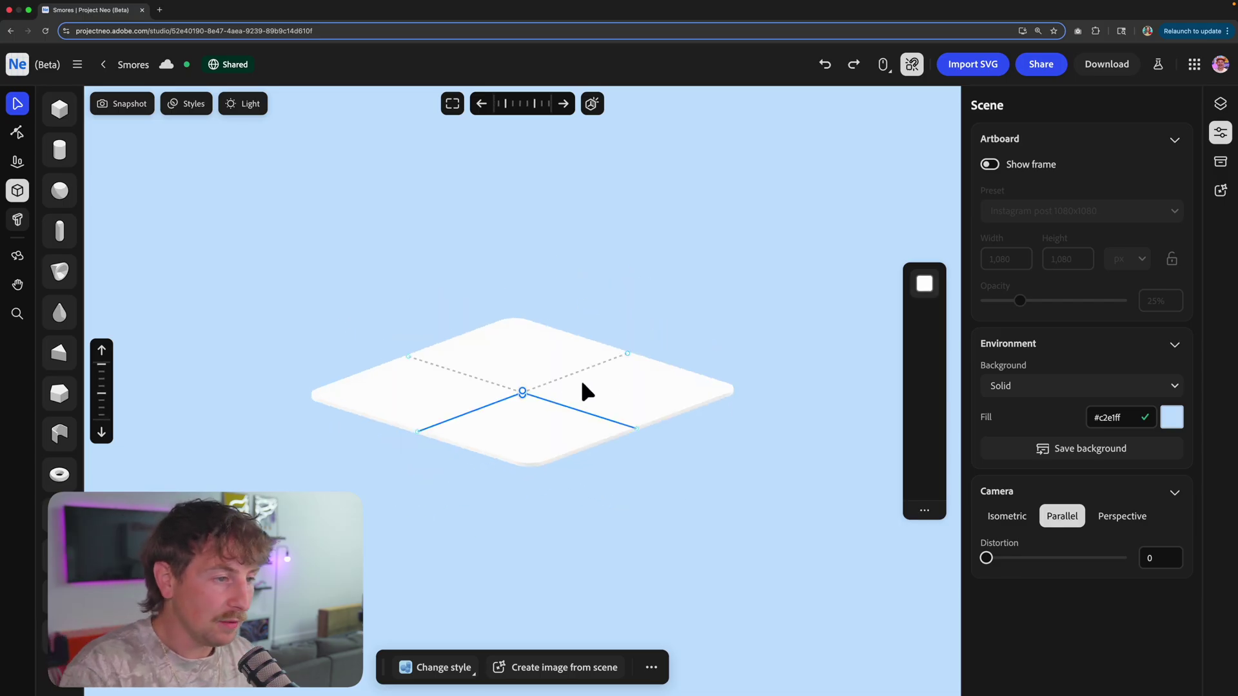
click(563, 374)
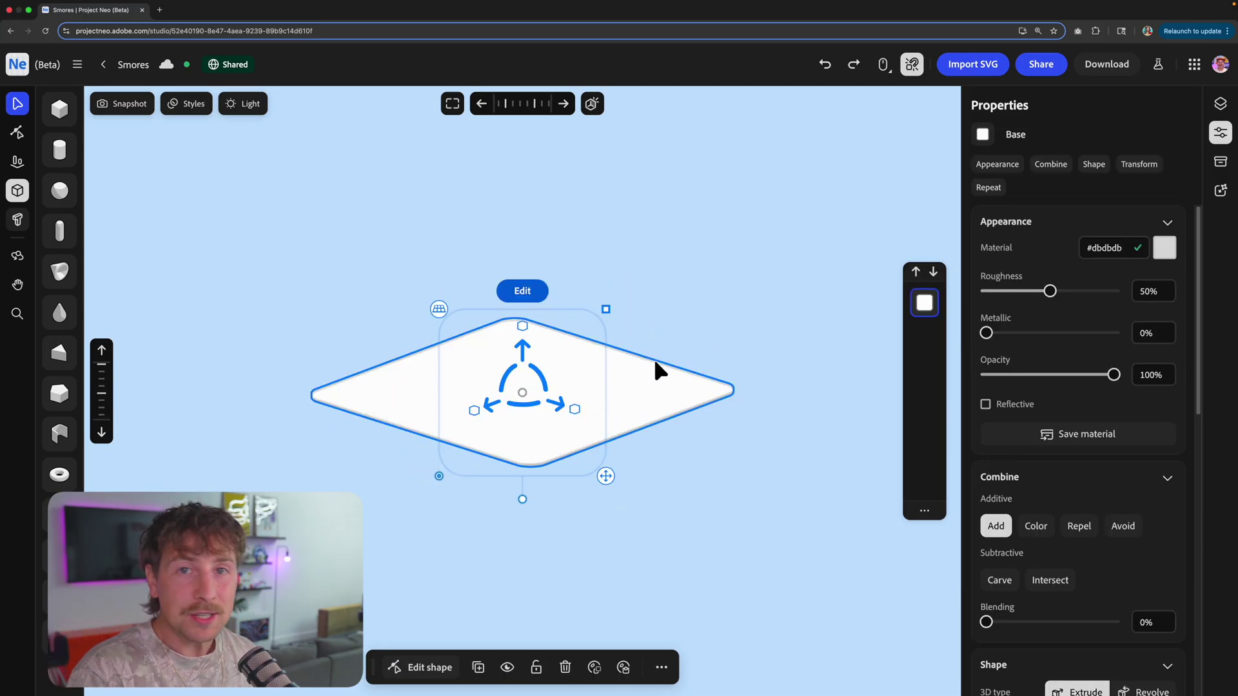
scroll(649, 354, up, 5)
scroll(649, 355, down, 3)
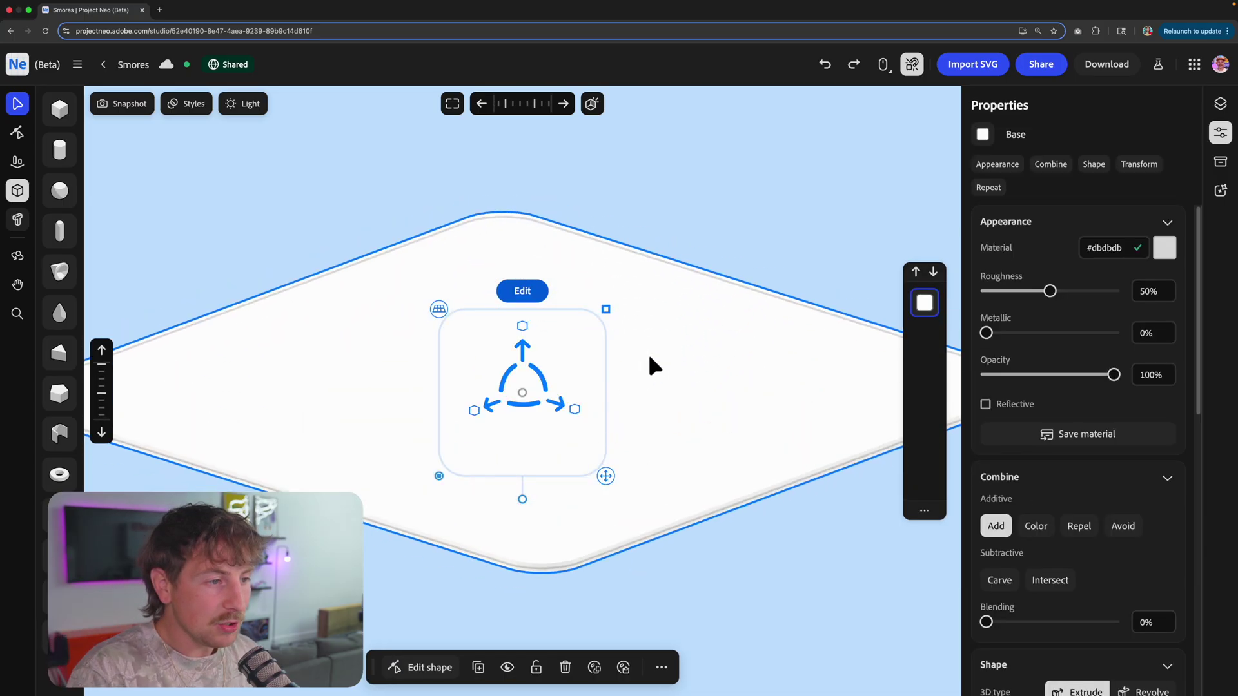
alt+drag(624, 354, 536, 190)
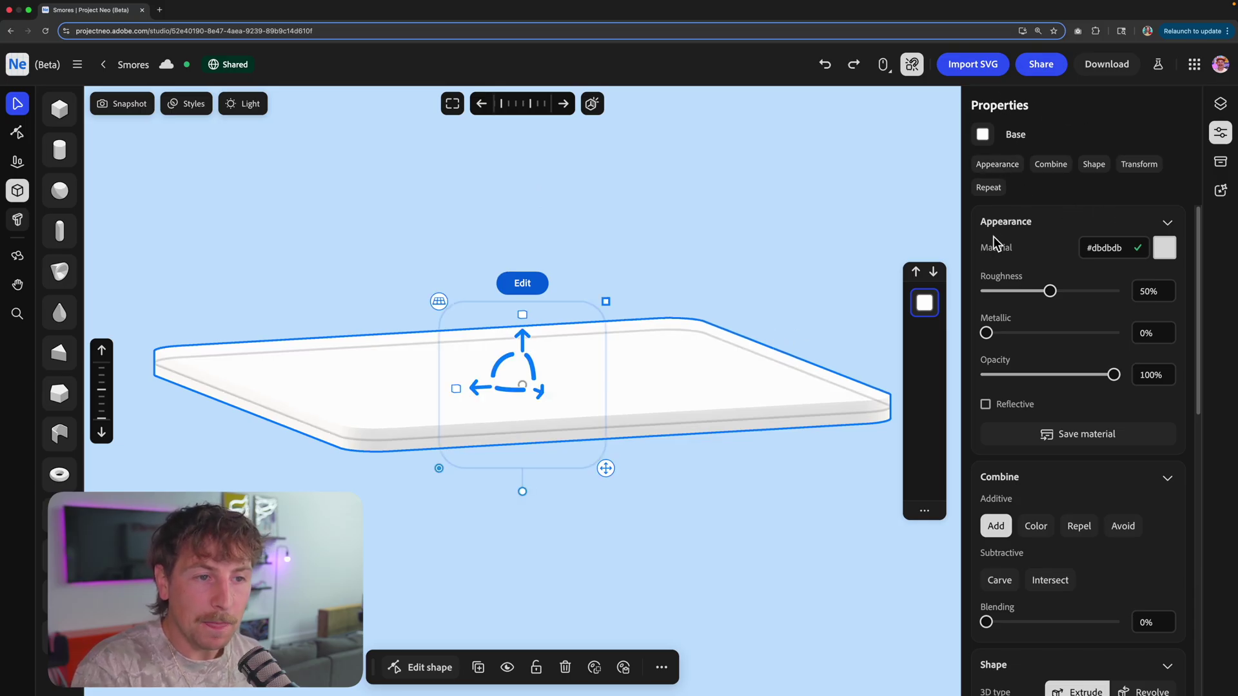
click(1164, 248)
drag(1179, 395, 1181, 394)
drag(1145, 348, 1155, 352)
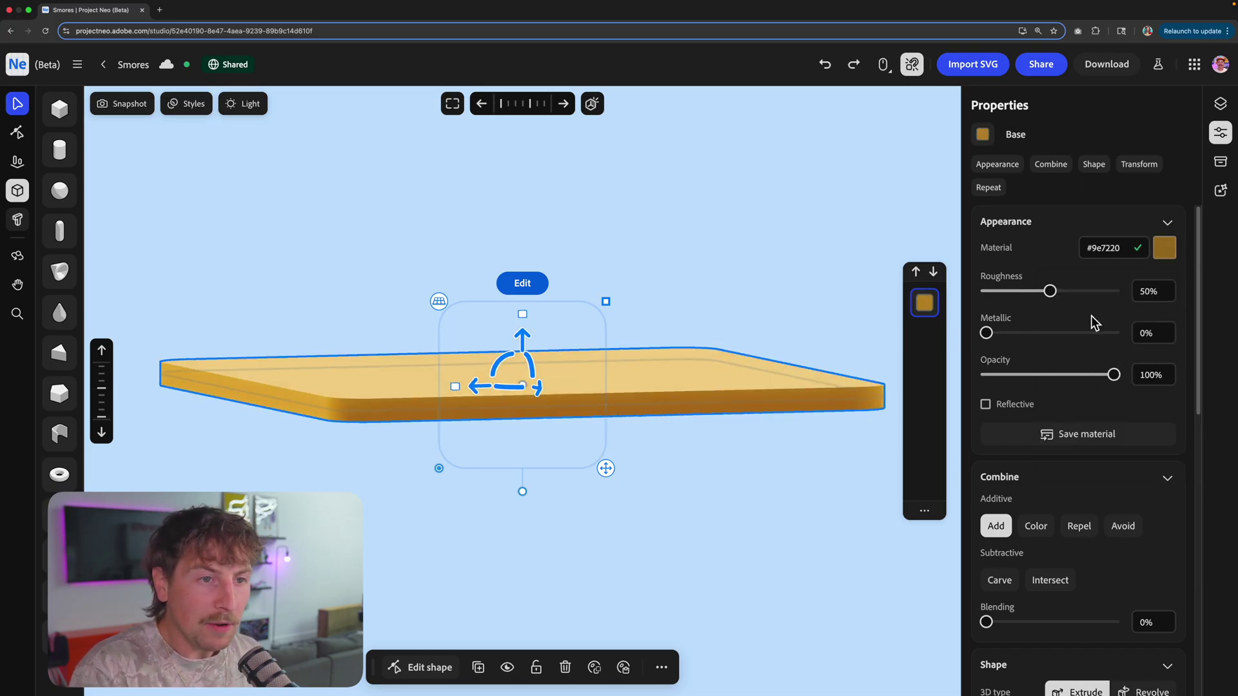
- Round the base's edges by setting Top Corner to 40% and Bottom Corner to match
scroll(1083, 316, down, 2)
scroll(1085, 320, down, 2)
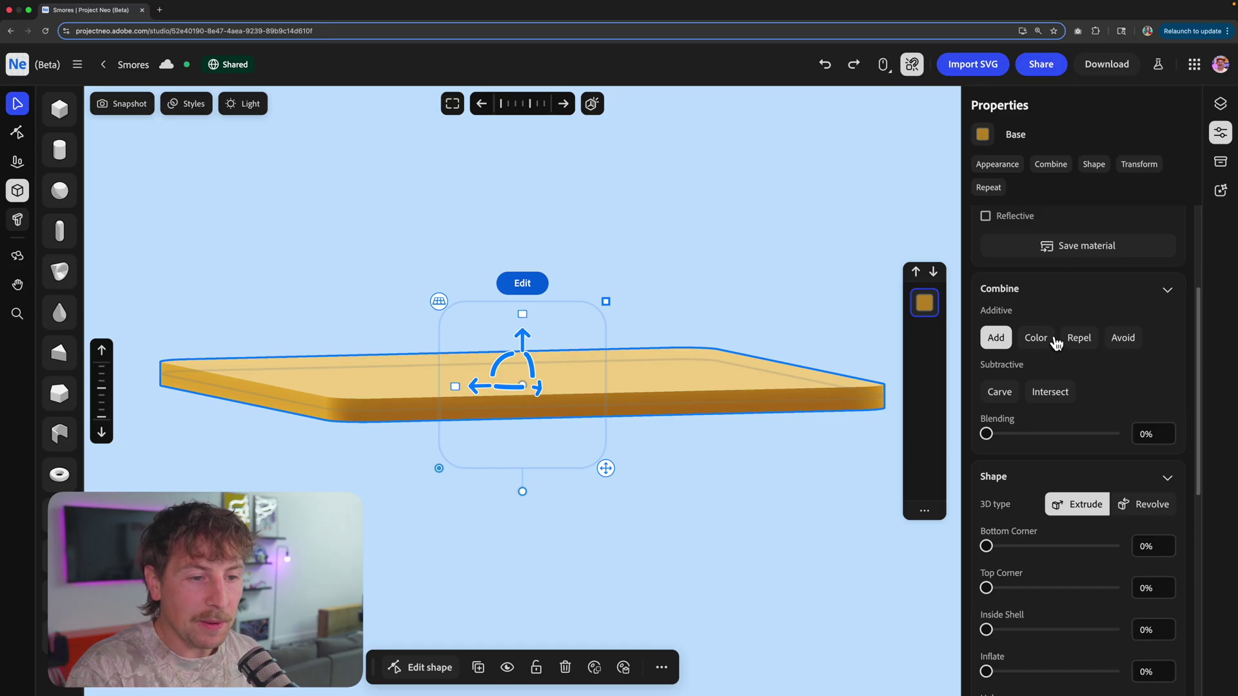
scroll(1055, 348, down, 3)
scroll(1067, 339, down, 1)
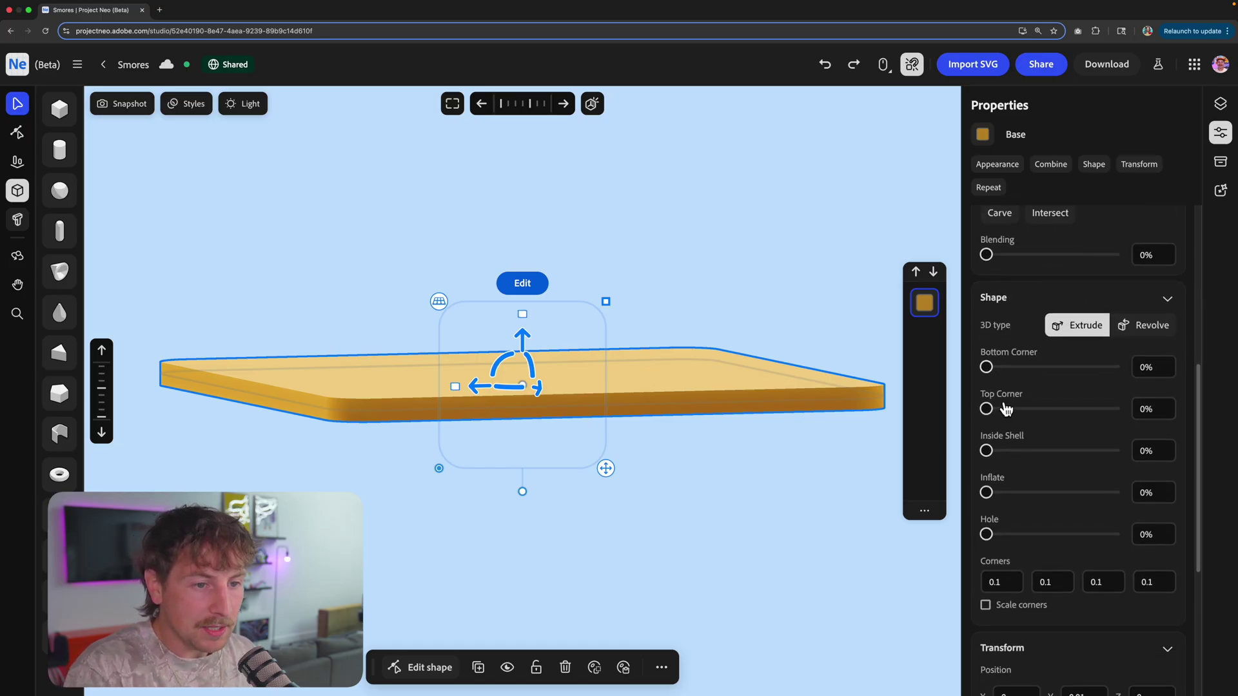
drag(987, 409, 1015, 374)
click(1153, 408)
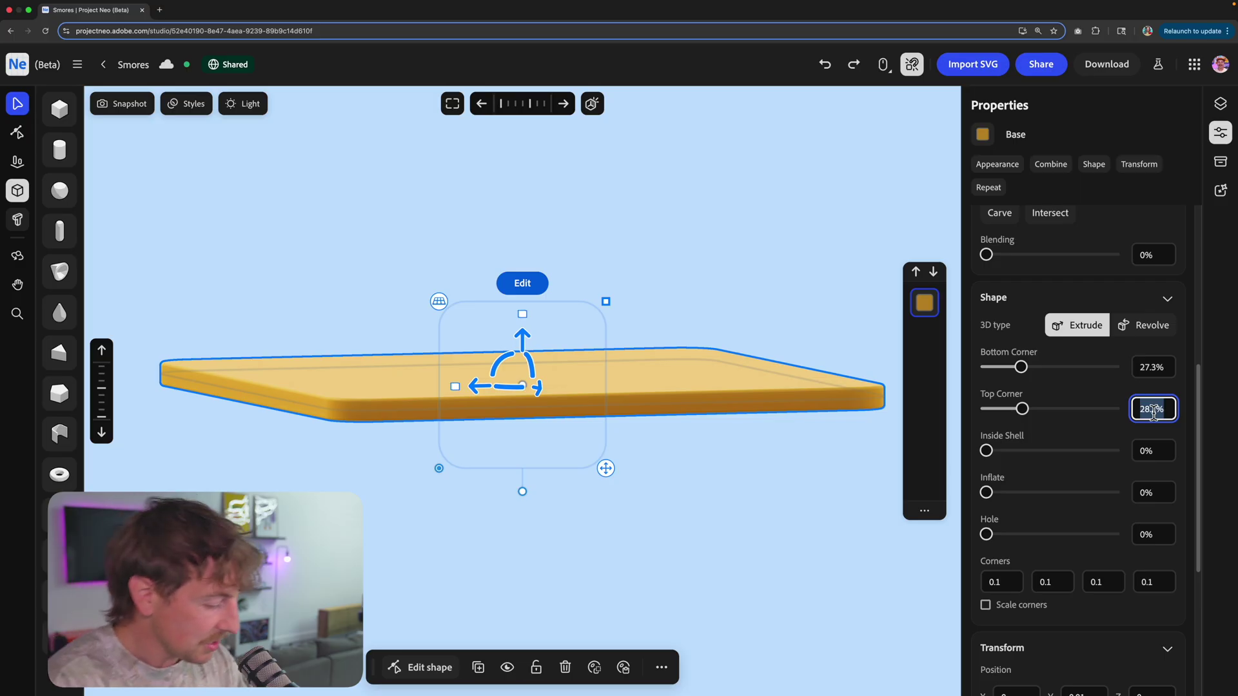
text(40)
click(1160, 368)
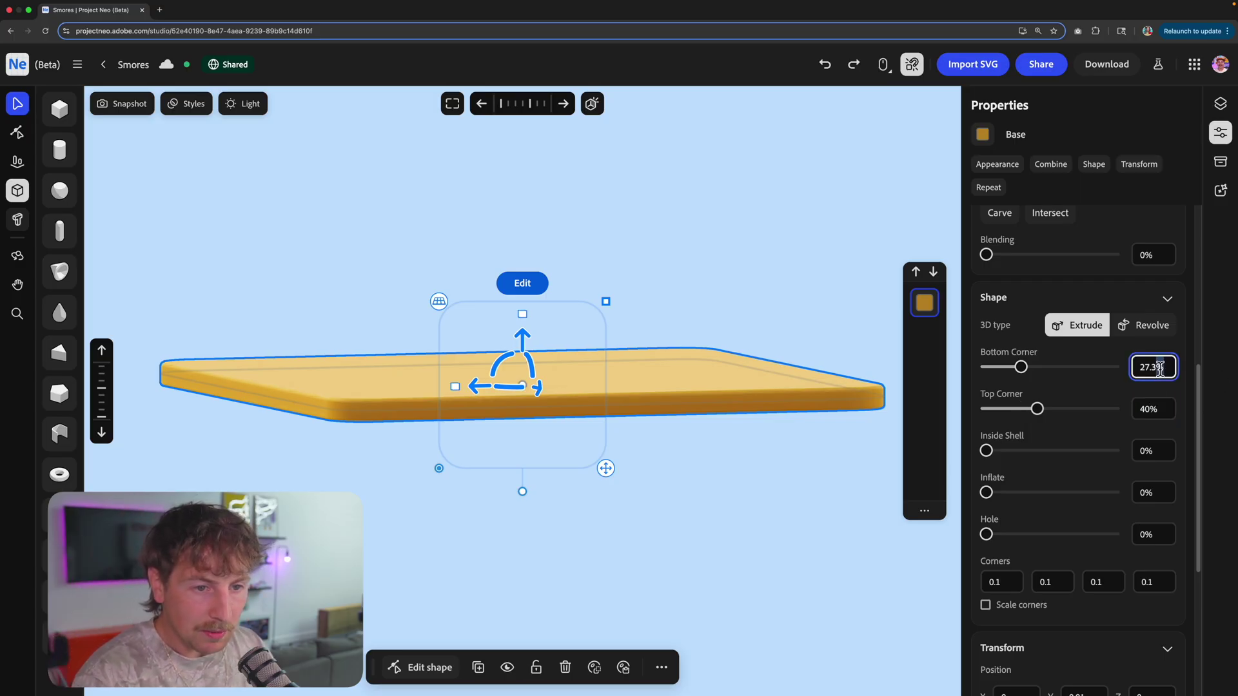
click(710, 222)
- Make the base slightly thicker by scaling it upward so it looks like a graham cracker
middle_drag(671, 397, 639, 398)
right_drag(638, 397, 486, 432)
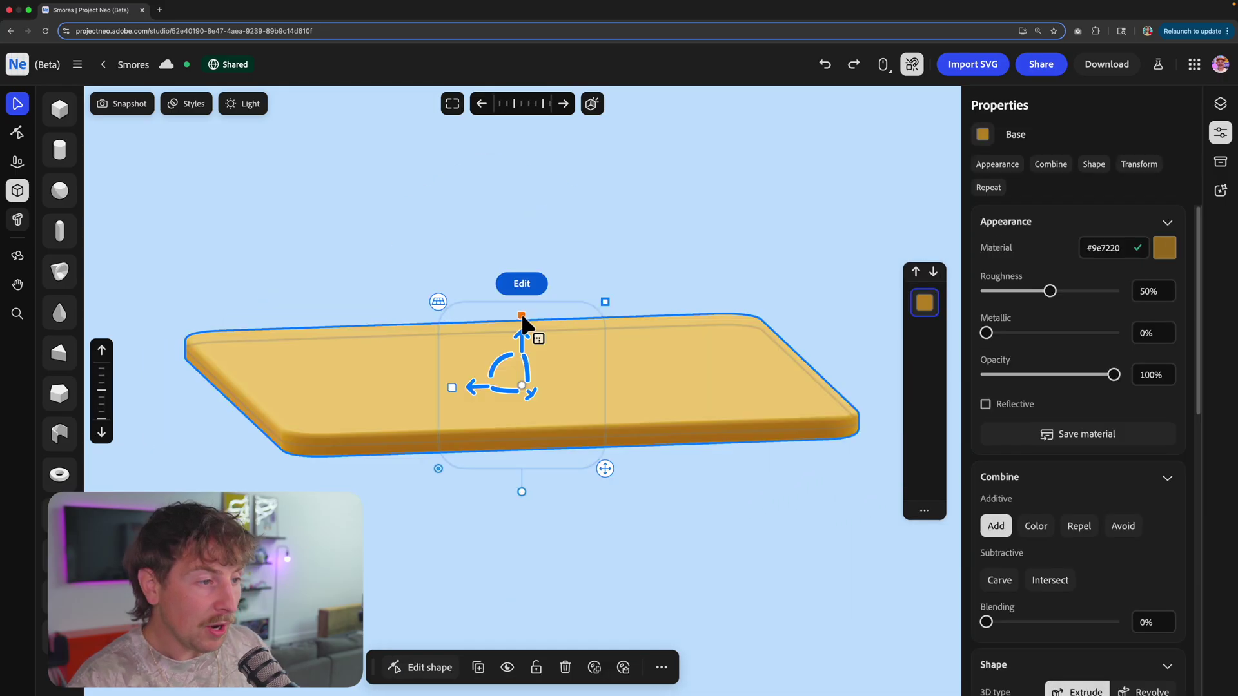
mouse_move(524, 317)
mouse_down()
mouse_move(525, 279)
mouse_move(524, 311)
mouse_up()
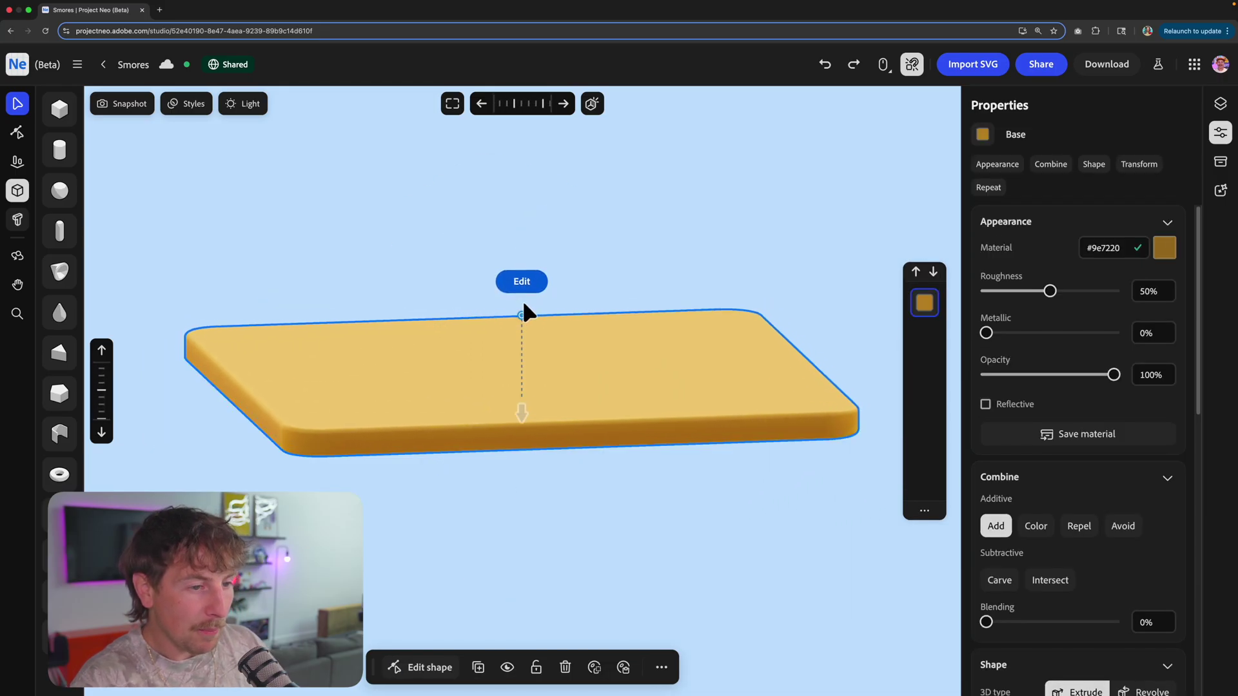
mouse_move(605, 351)
right_down()
mouse_move(529, 321)
mouse_move(583, 359)
right_up()
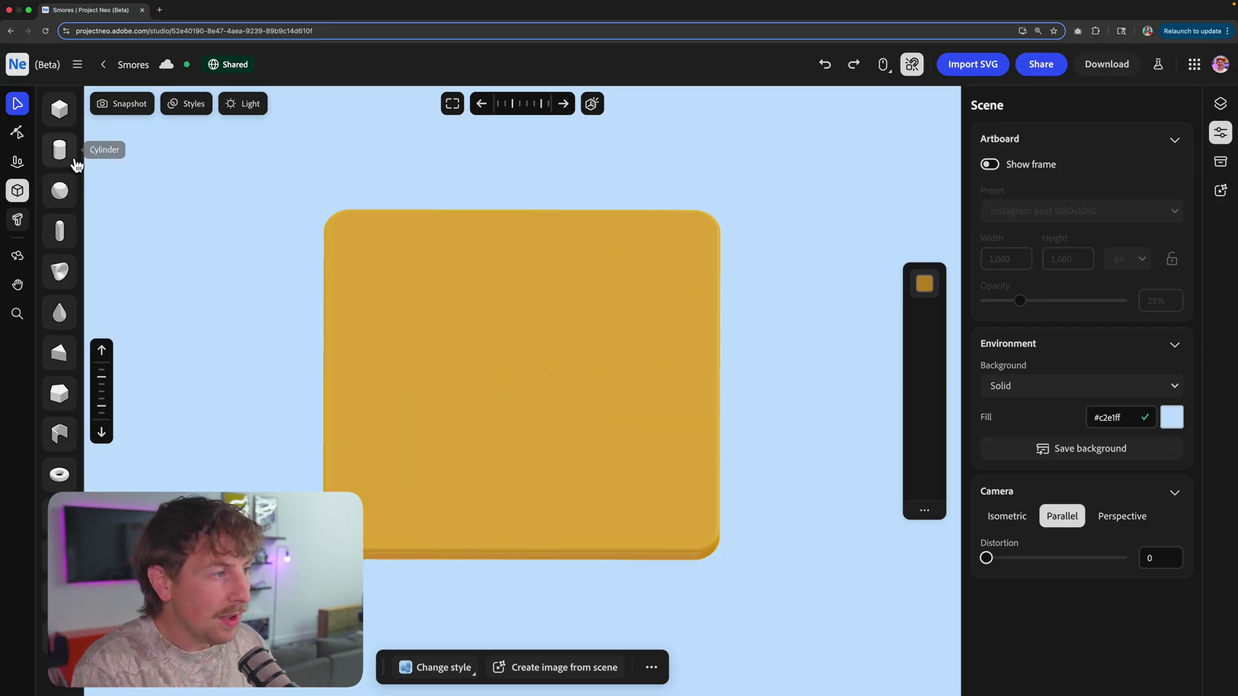
- Add a small cylinder at the center of the base, shrink and flatten it, and lower it partly into the surface
drag(59, 150, 526, 387)
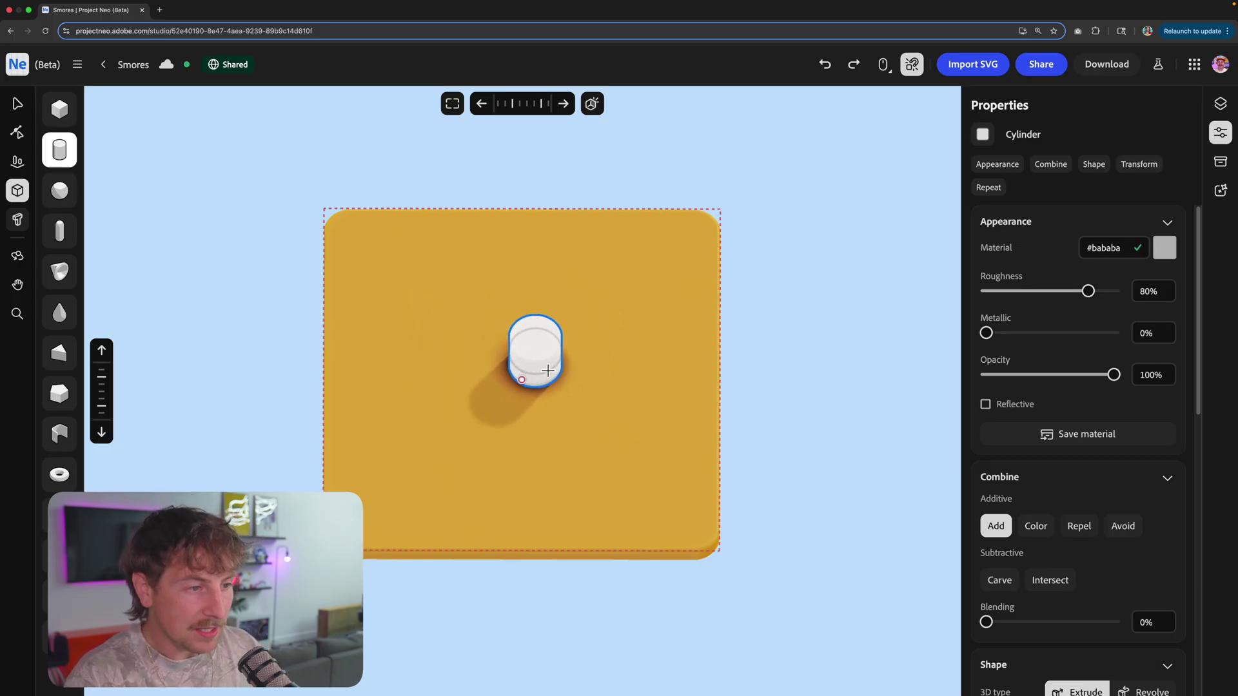
click(529, 386)
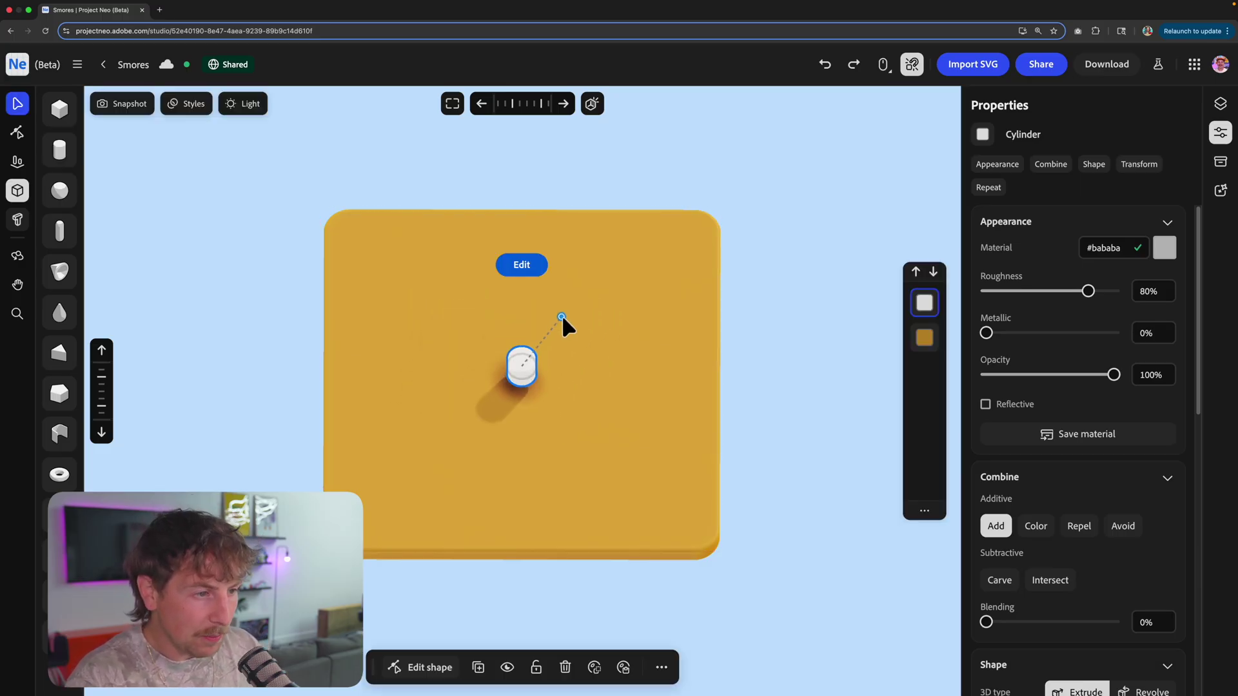
right_drag(548, 326, 539, 284)
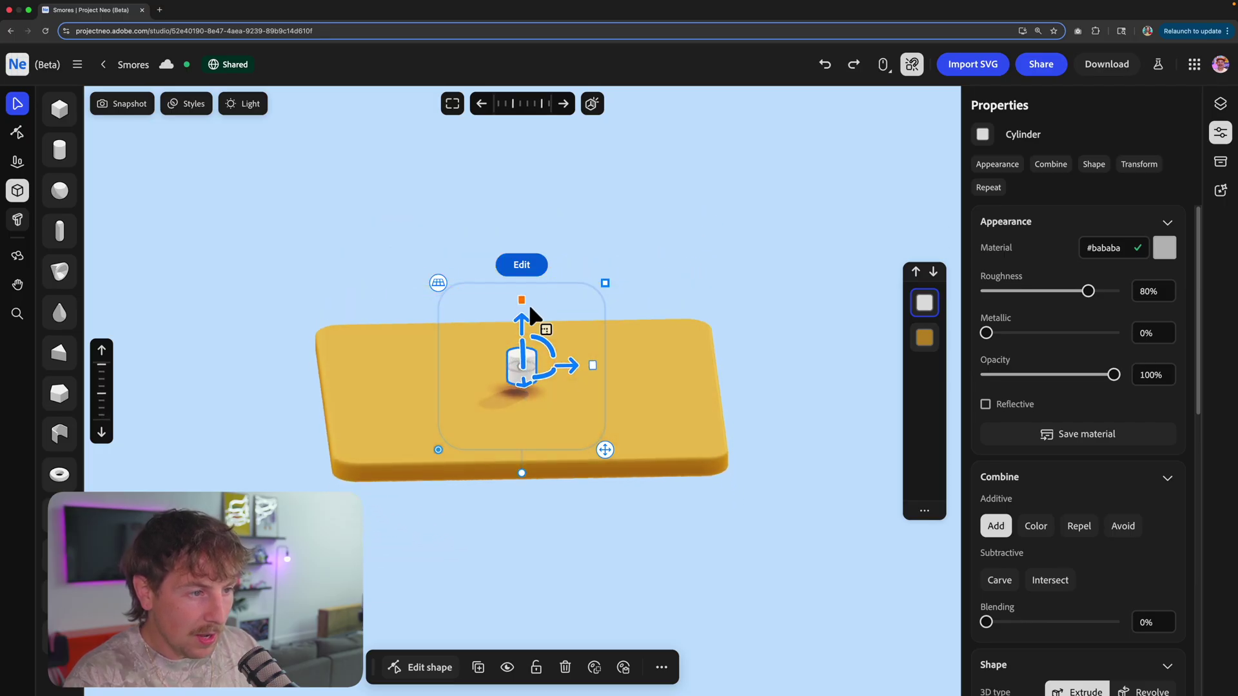
drag(521, 326, 521, 306)
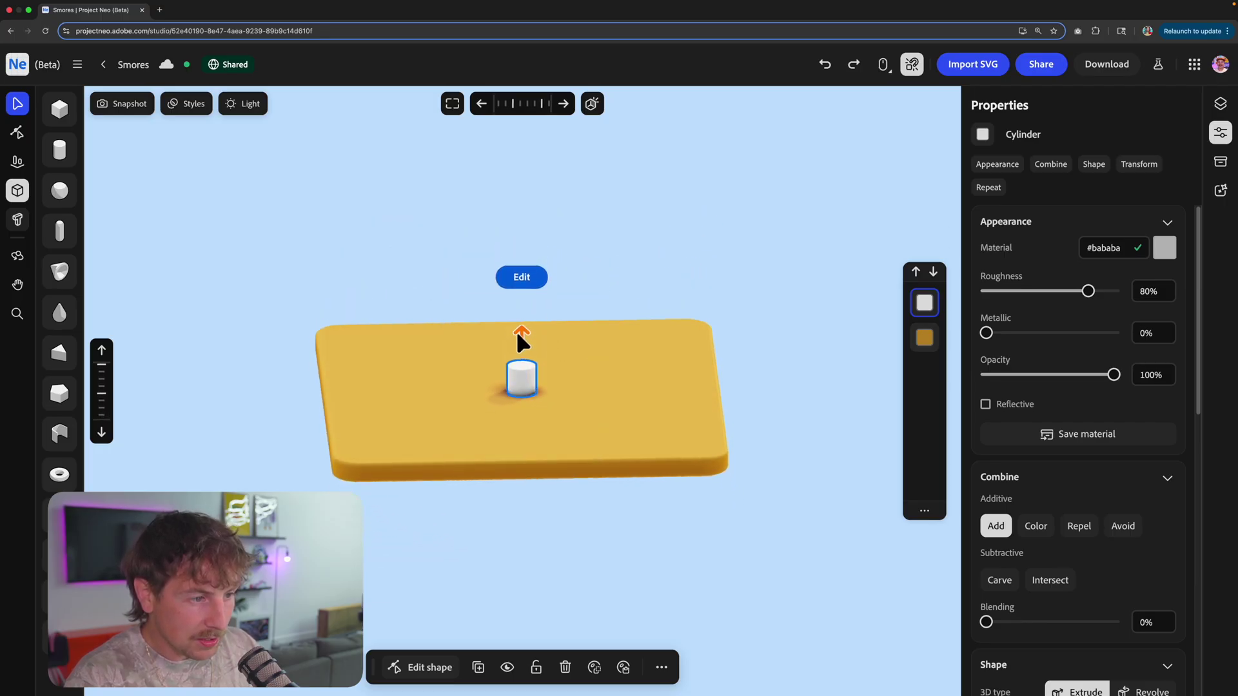
mouse_move(517, 334)
right_down()
mouse_move(564, 349)
mouse_move(589, 298)
mouse_move(550, 354)
mouse_move(539, 334)
mouse_move(521, 348)
right_up()
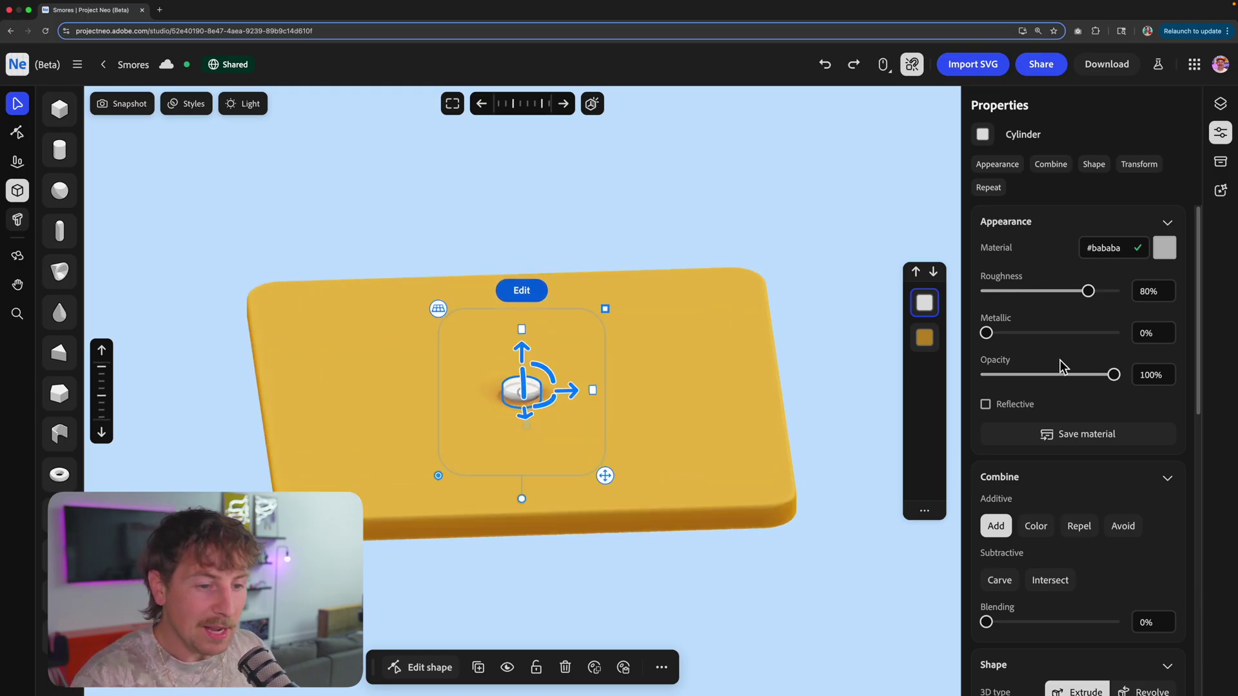
- Set the cylinder's combine mode to Carve and reduce its height slightly to cut a shallow hole in the base
scroll(1063, 365, down, 6)
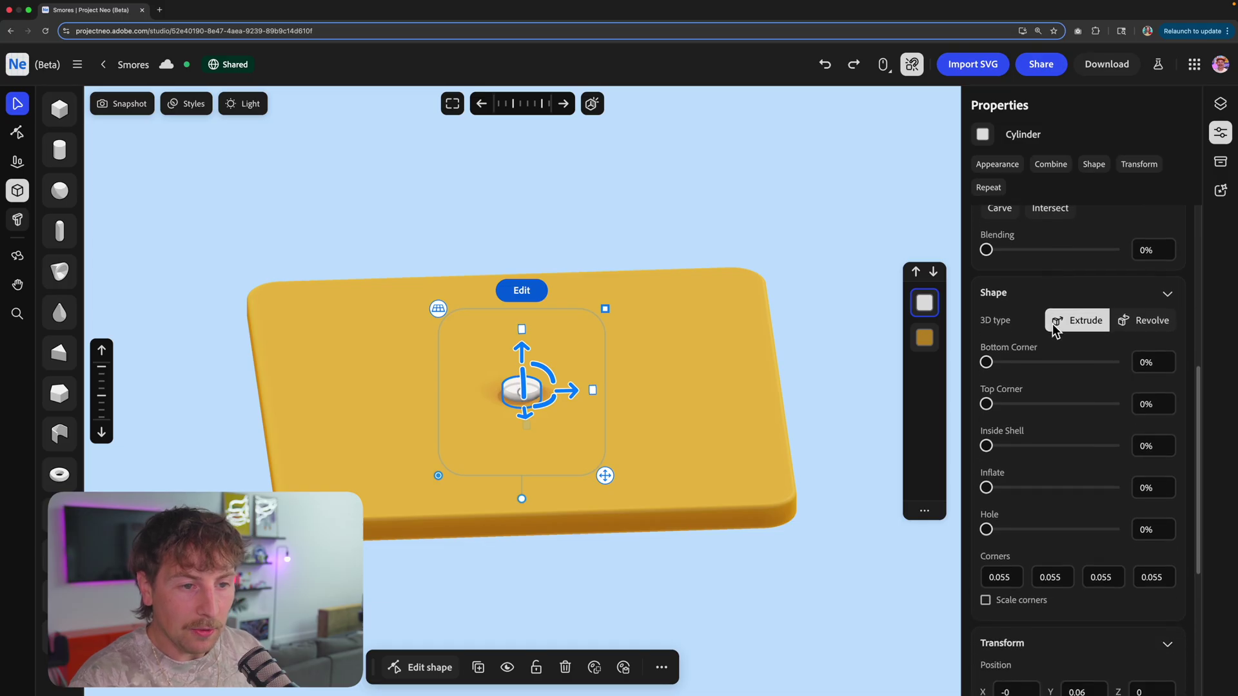
scroll(1063, 328, down, 3)
scroll(1066, 327, up, 8)
scroll(1061, 348, down, 1)
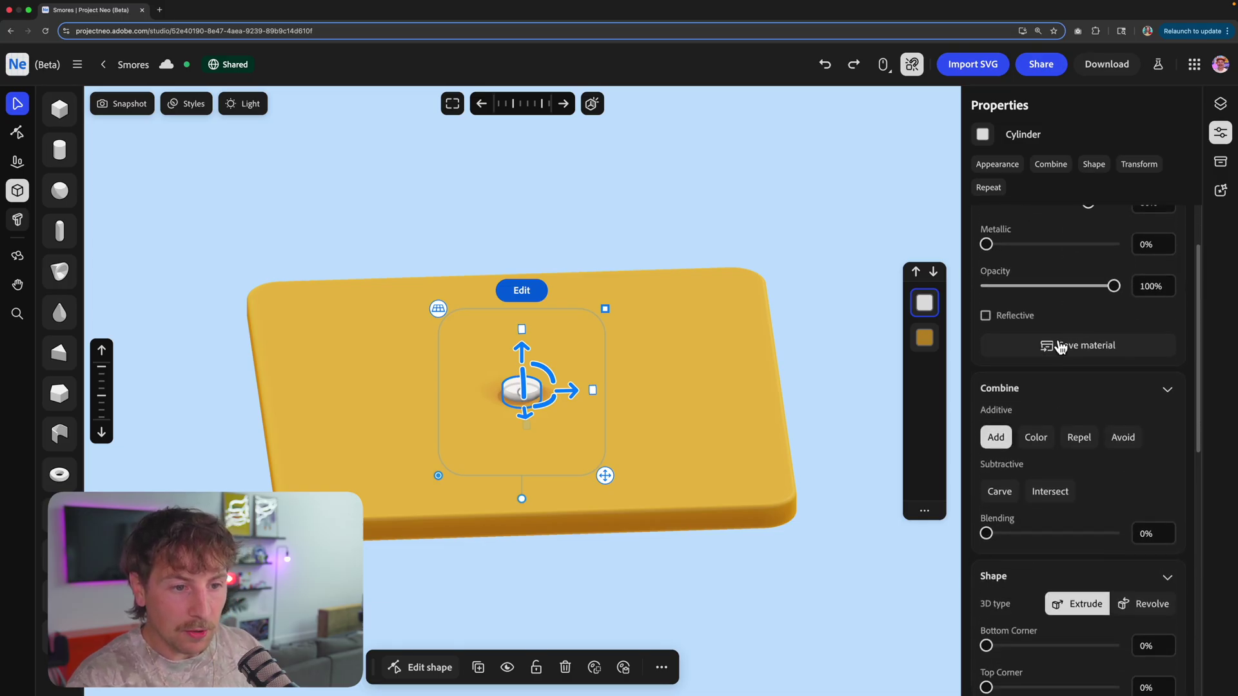
scroll(1061, 348, down, 2)
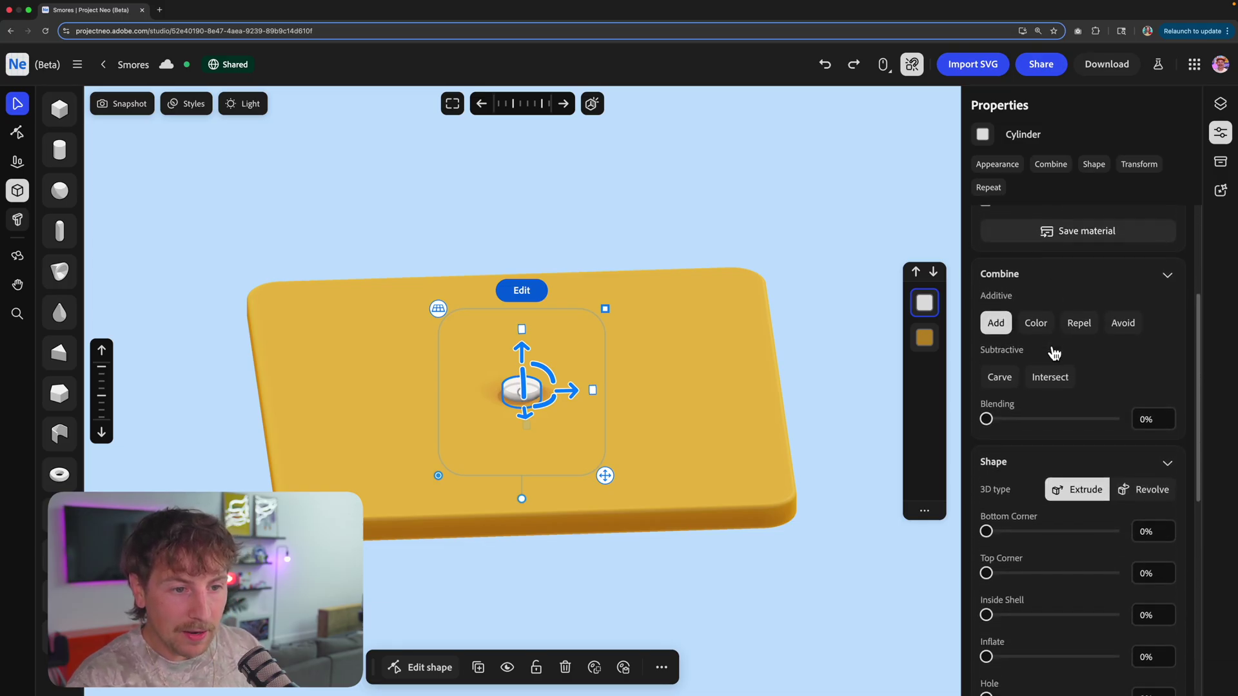
click(1001, 375)
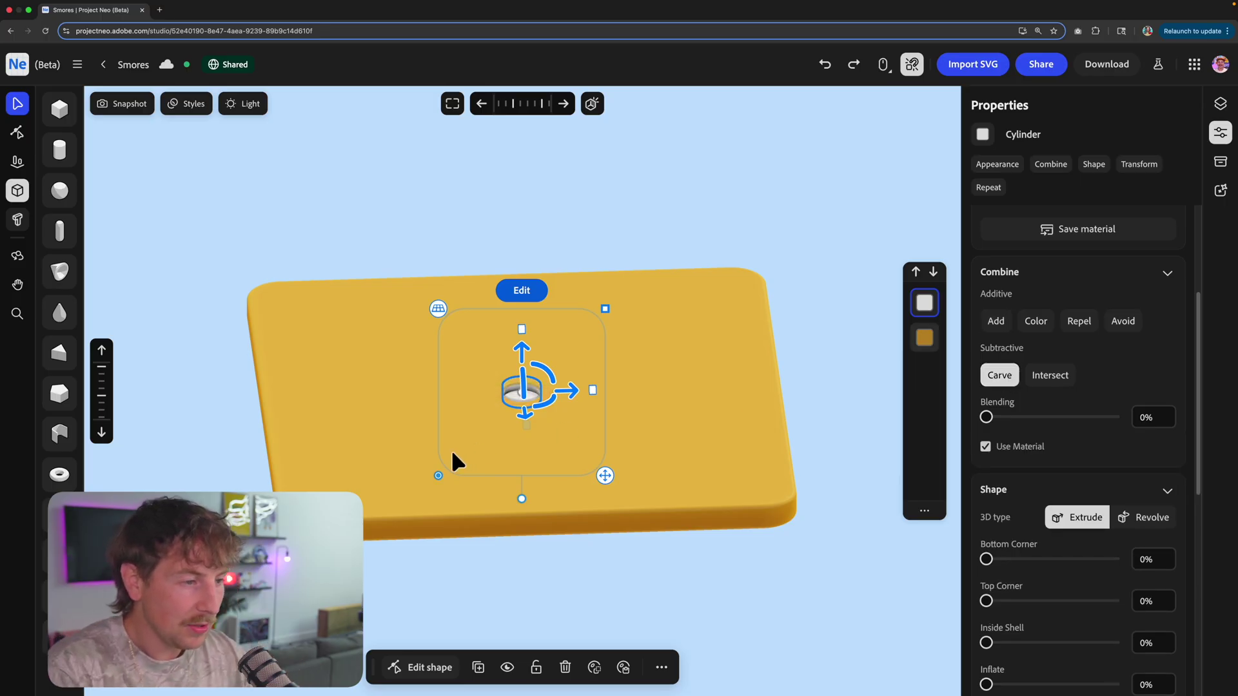
scroll(497, 433, up, 2)
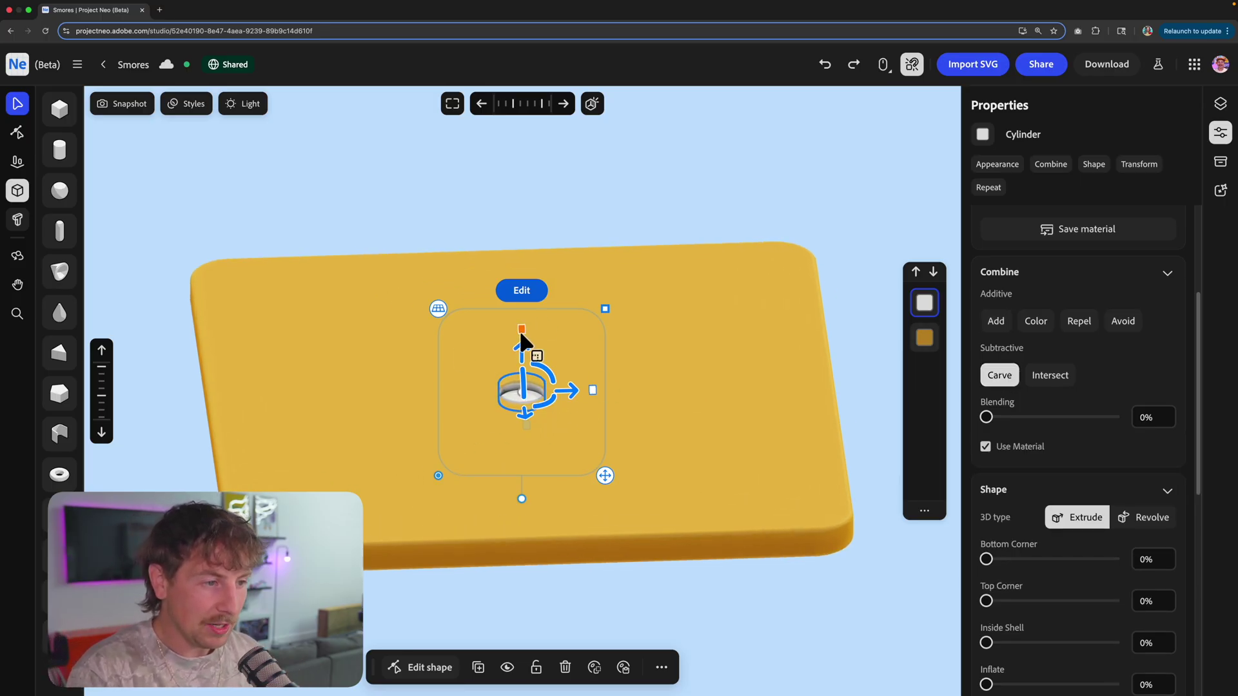
drag(521, 332, 521, 339)
- Soften the carved hole by raising the cylinder's Blending to about 23% and rounding its bottom corner
drag(988, 418, 1026, 424)
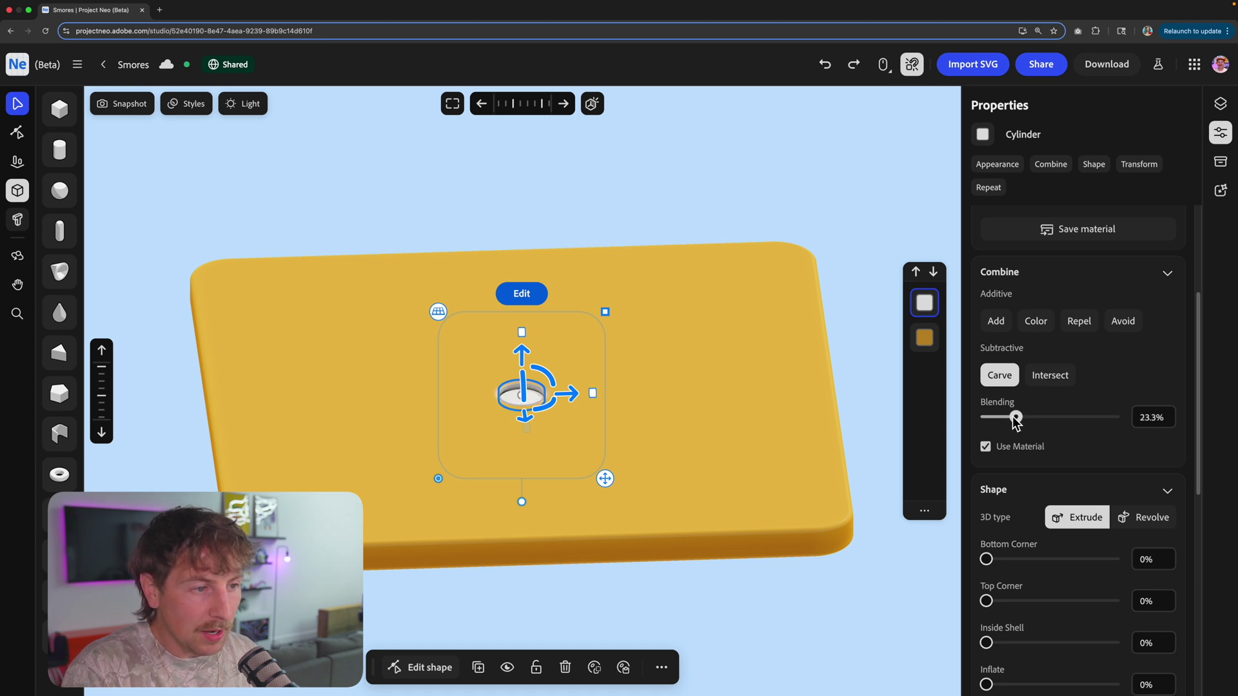
drag(987, 559, 1082, 566)
click(803, 347)
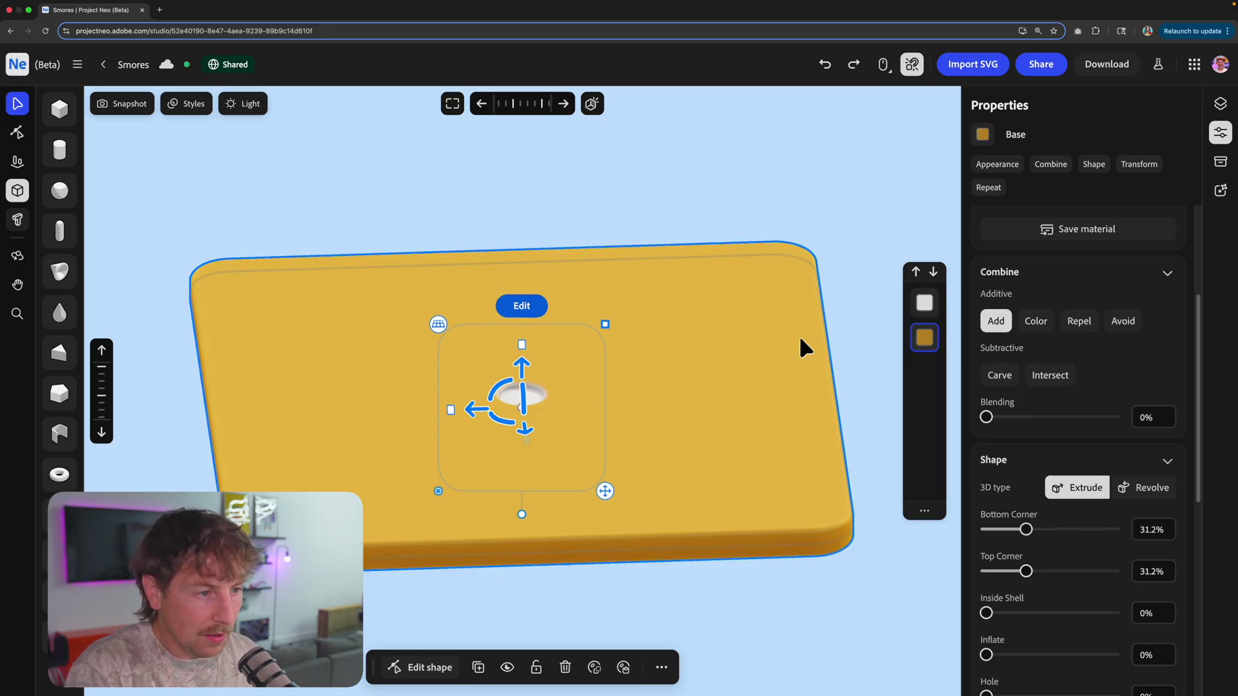
scroll(478, 404, up, 5)
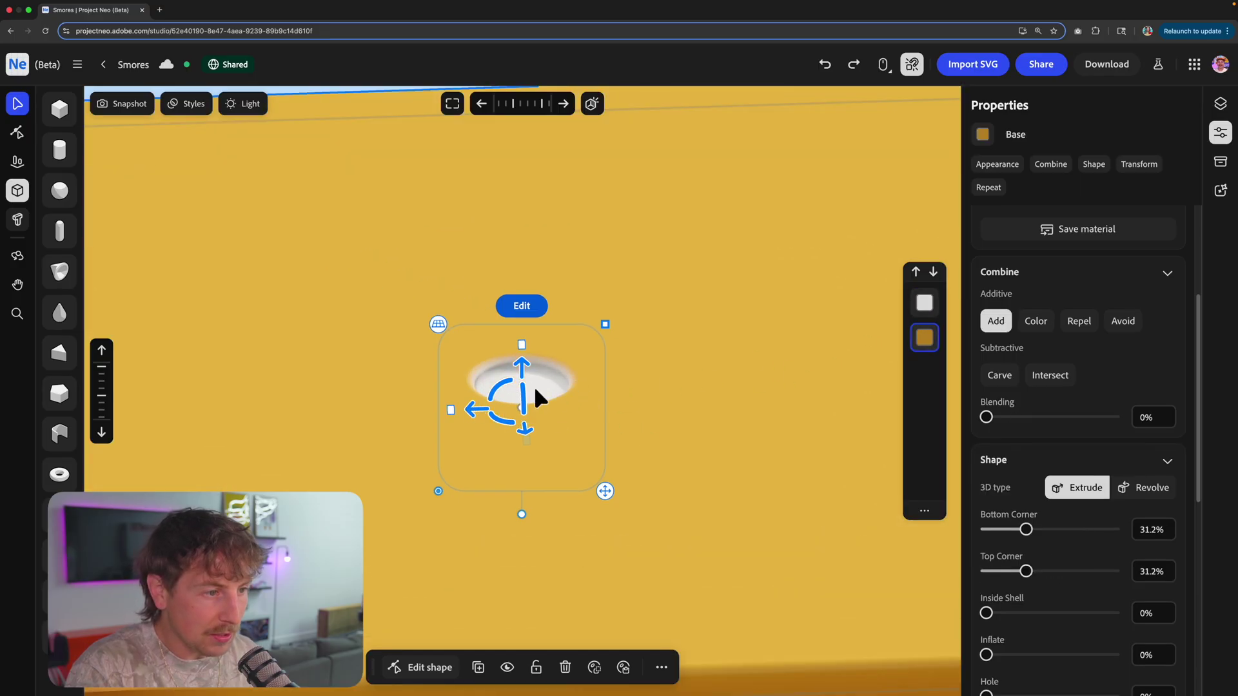
scroll(551, 401, down, 5)
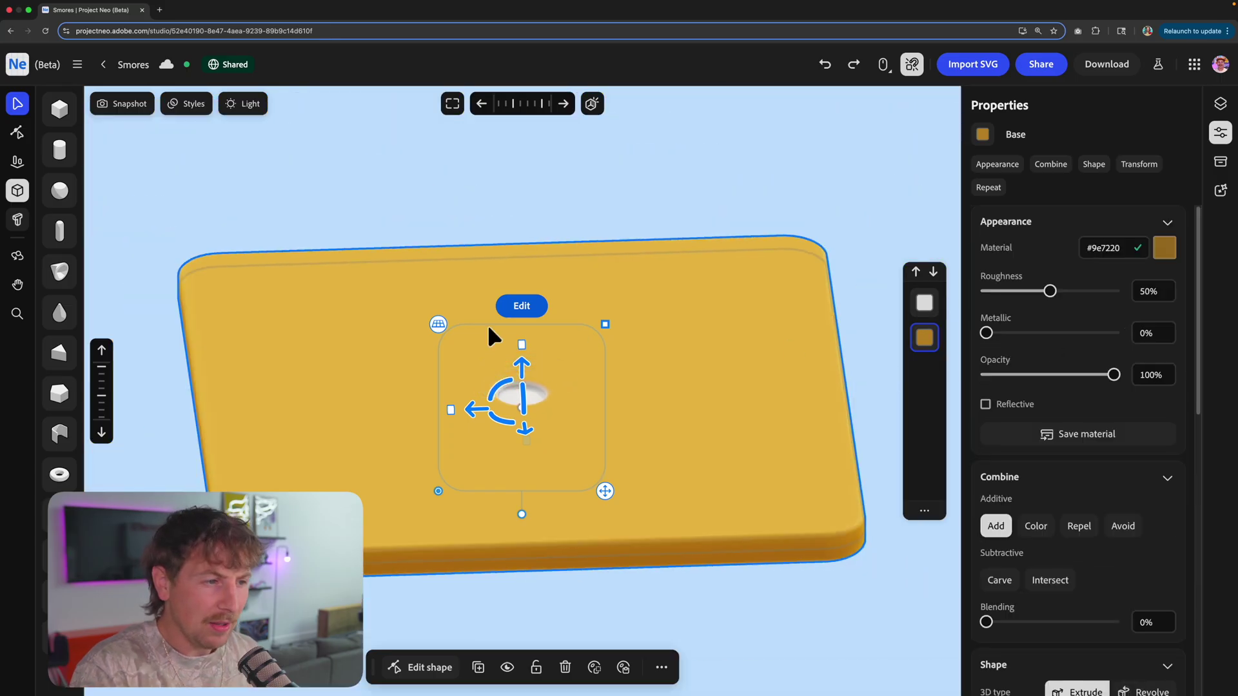
click(618, 162)
middle_drag(602, 370, 602, 401)
scroll(599, 379, down, 3)
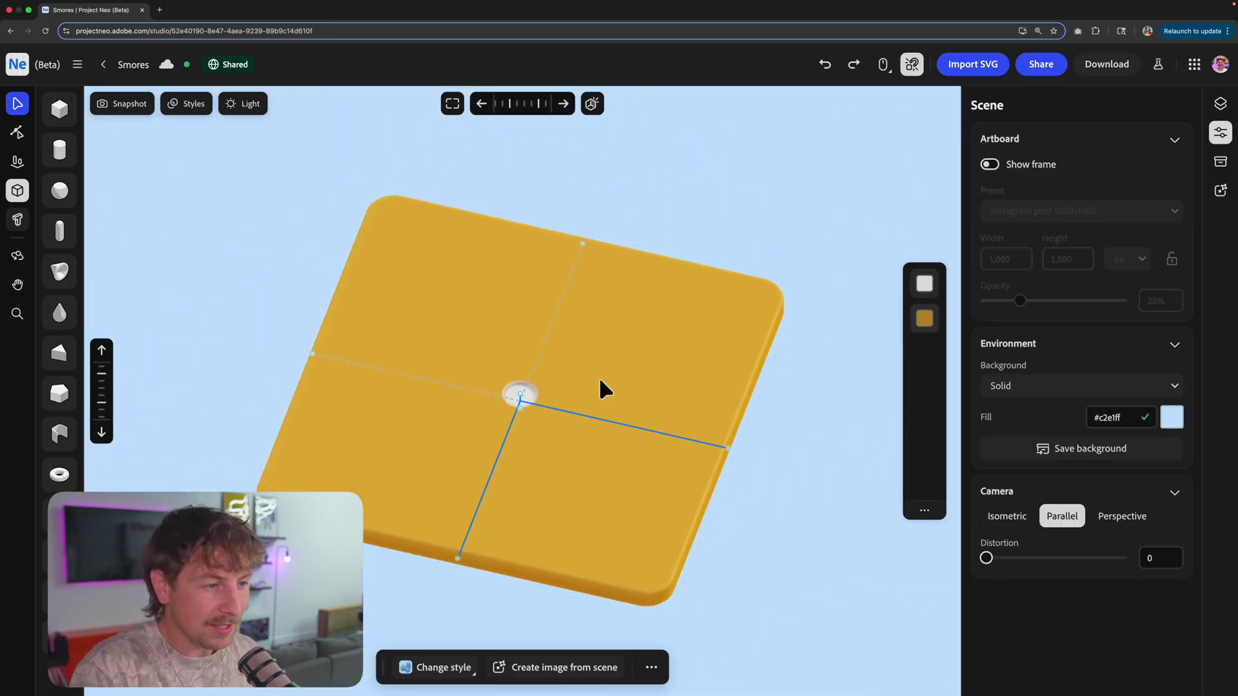
drag(600, 381, 534, 390)
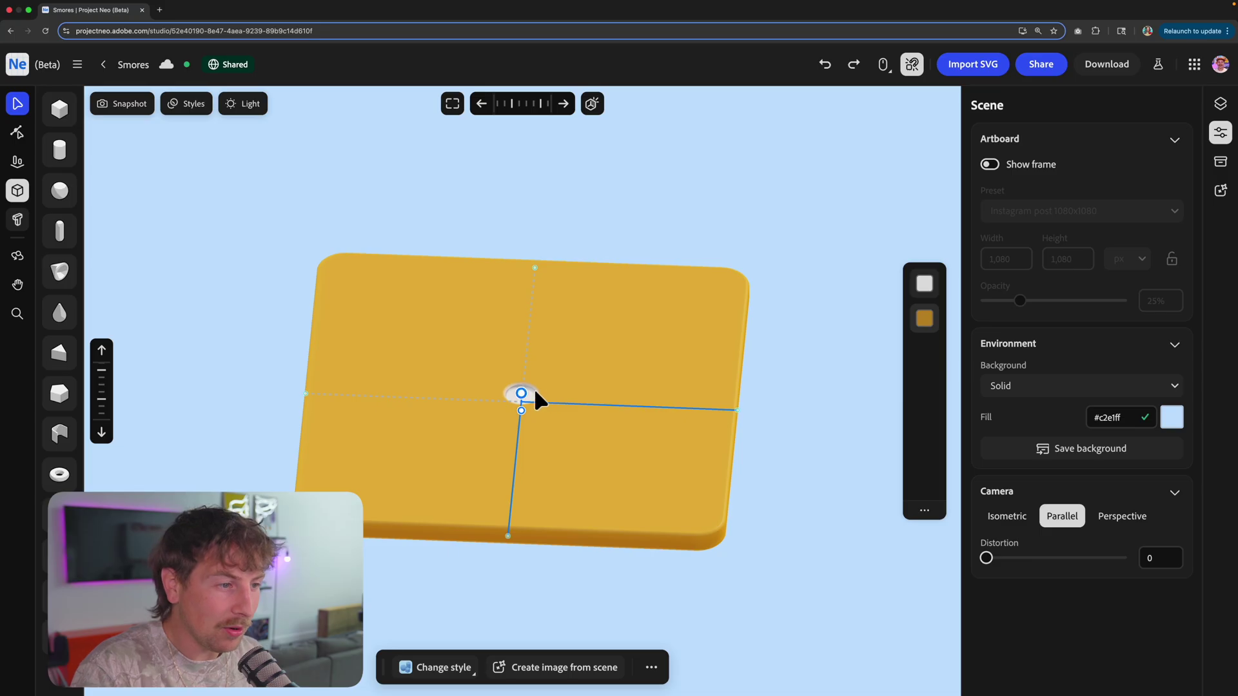
- Recolor the carved cylinder by sampling the base's golden color and darkening it to brown #826217
click(532, 390)
click(1164, 249)
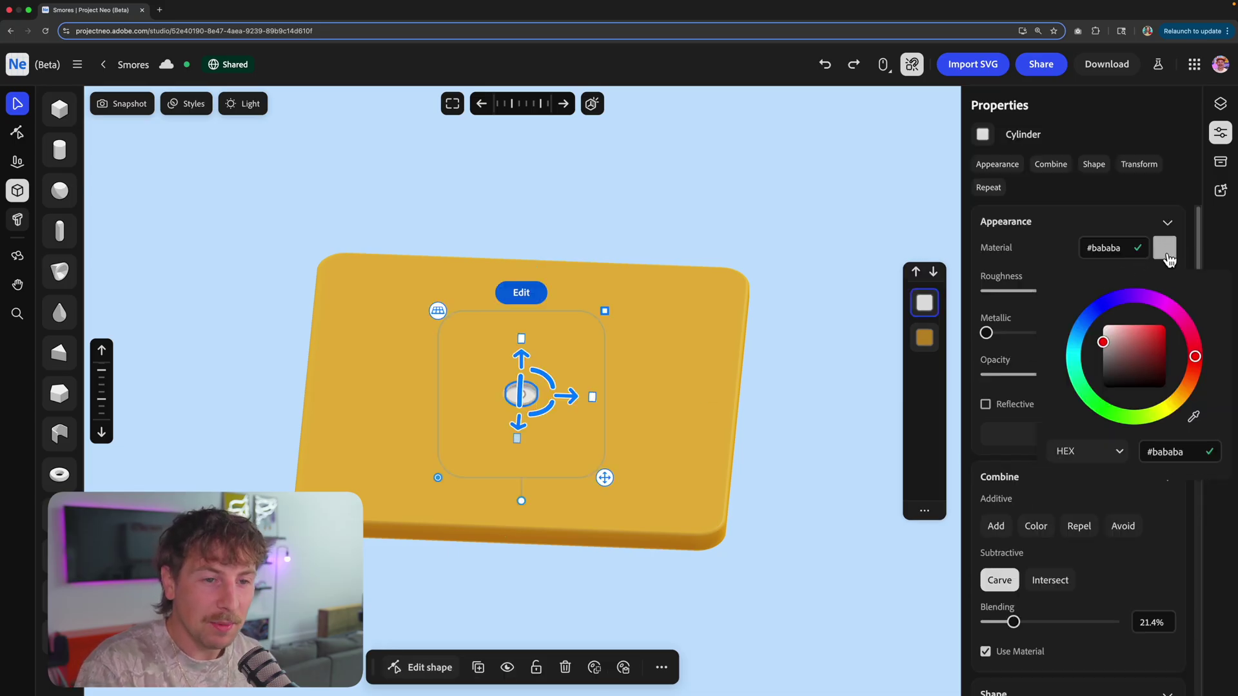
click(1186, 389)
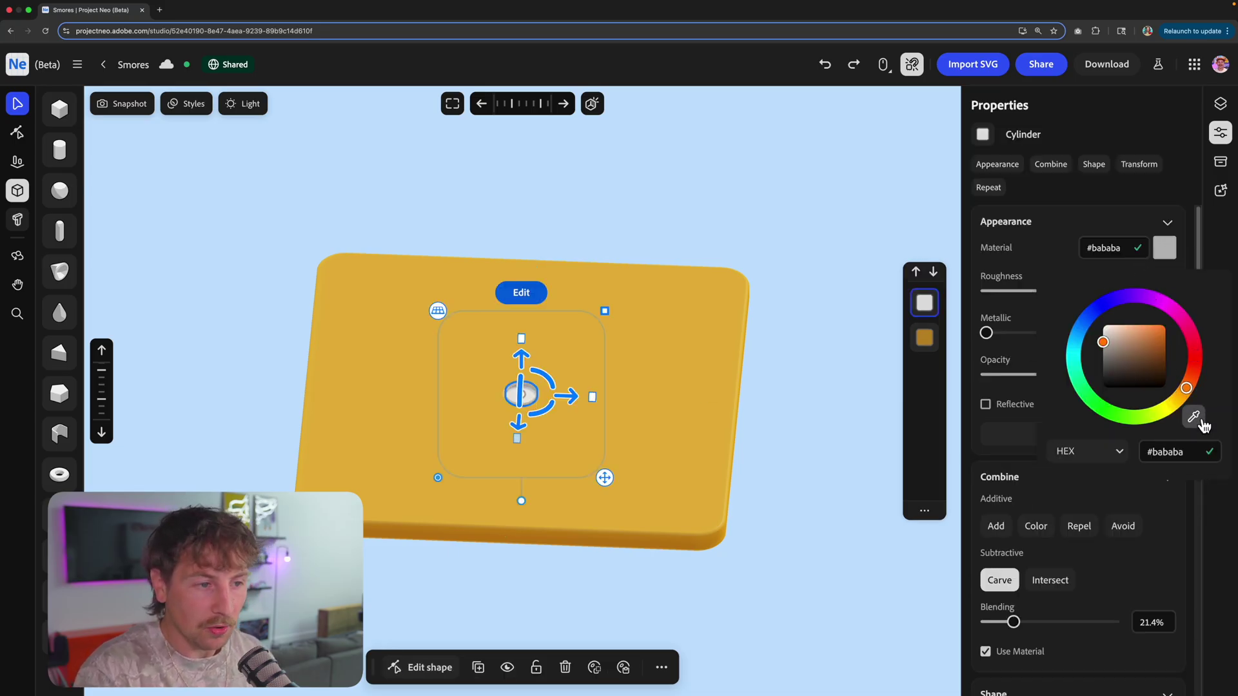
click(1194, 417)
click(661, 381)
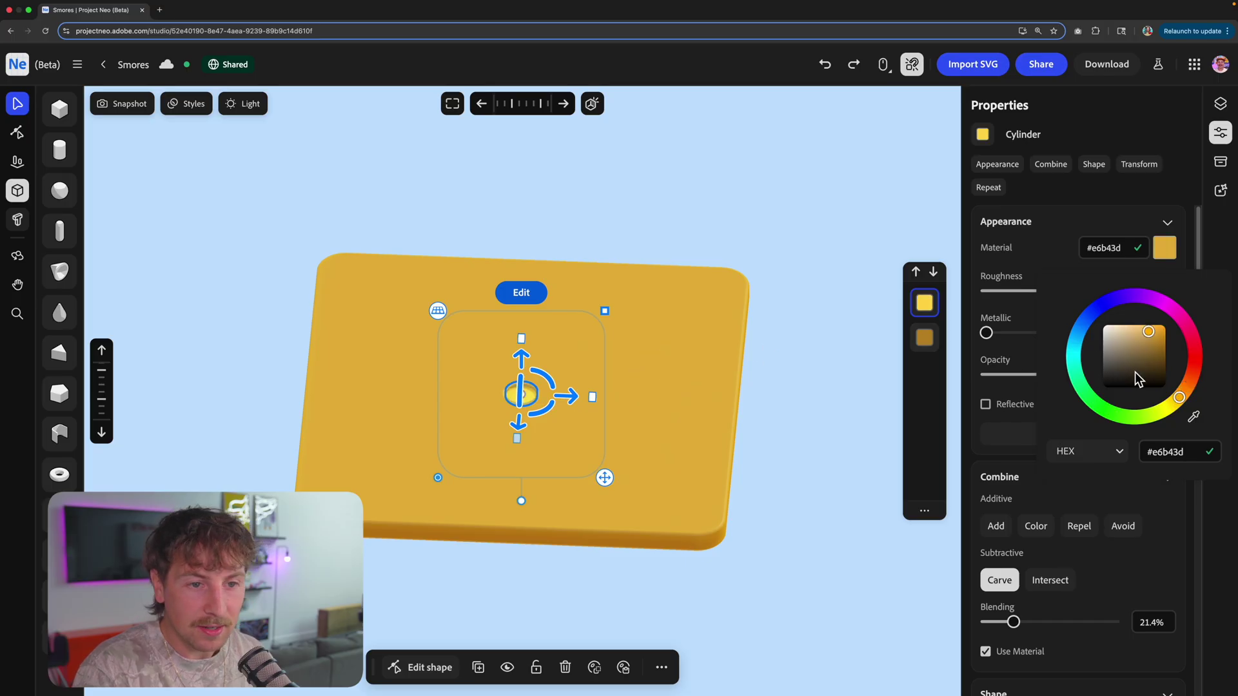
drag(1151, 337, 1156, 360)
click(806, 368)
right_drag(646, 370, 581, 374)
scroll(491, 373, up, 5)
scroll(601, 370, down, 5)
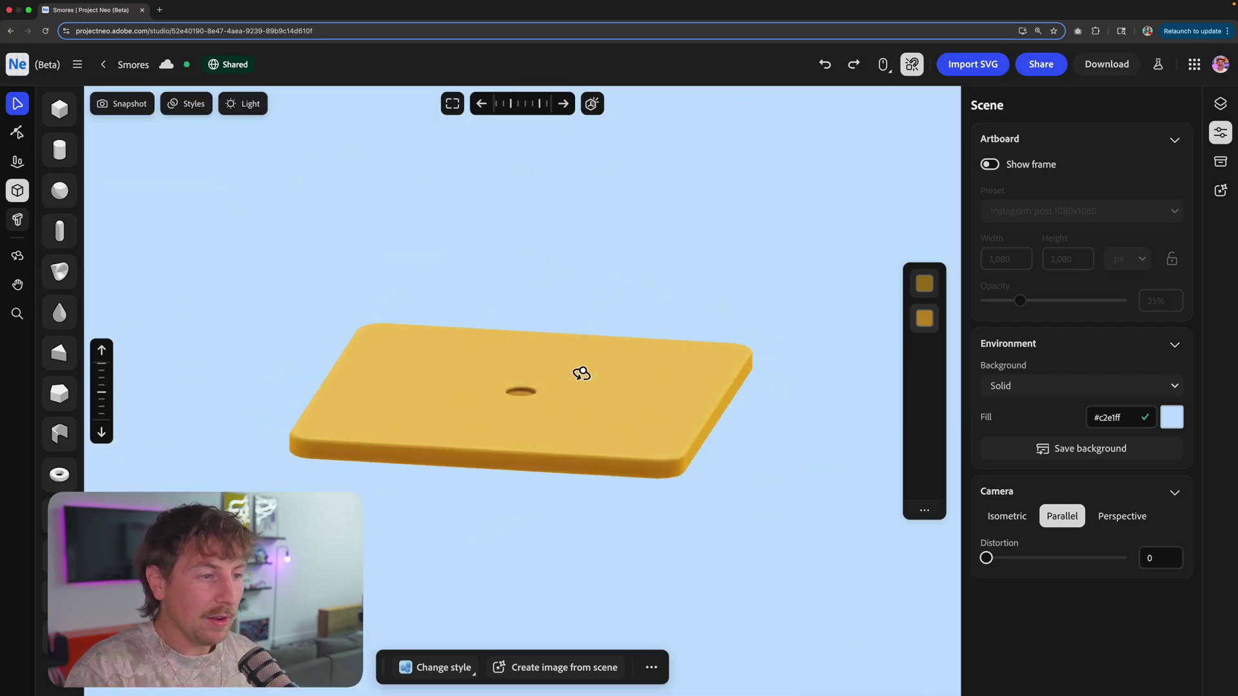
- Repeat the carved cylinder in a Linear array with Distance X about 0.158 and Distance Y 0
click(524, 386)
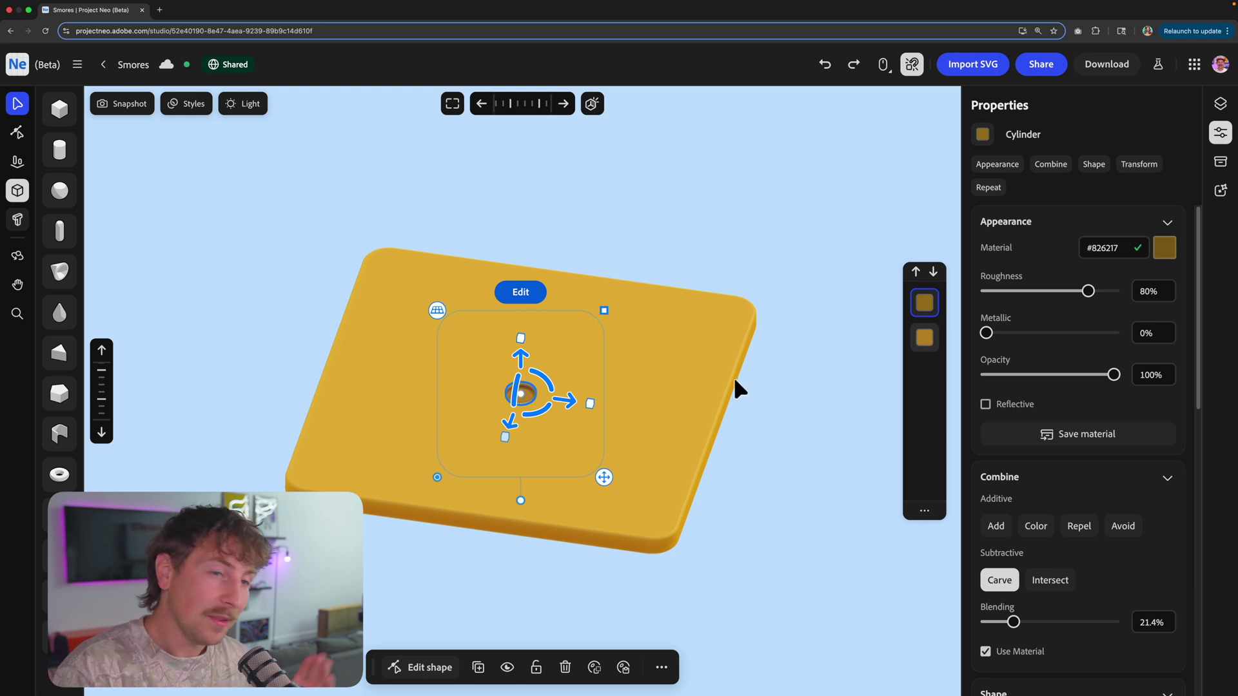
scroll(729, 371, down, 4)
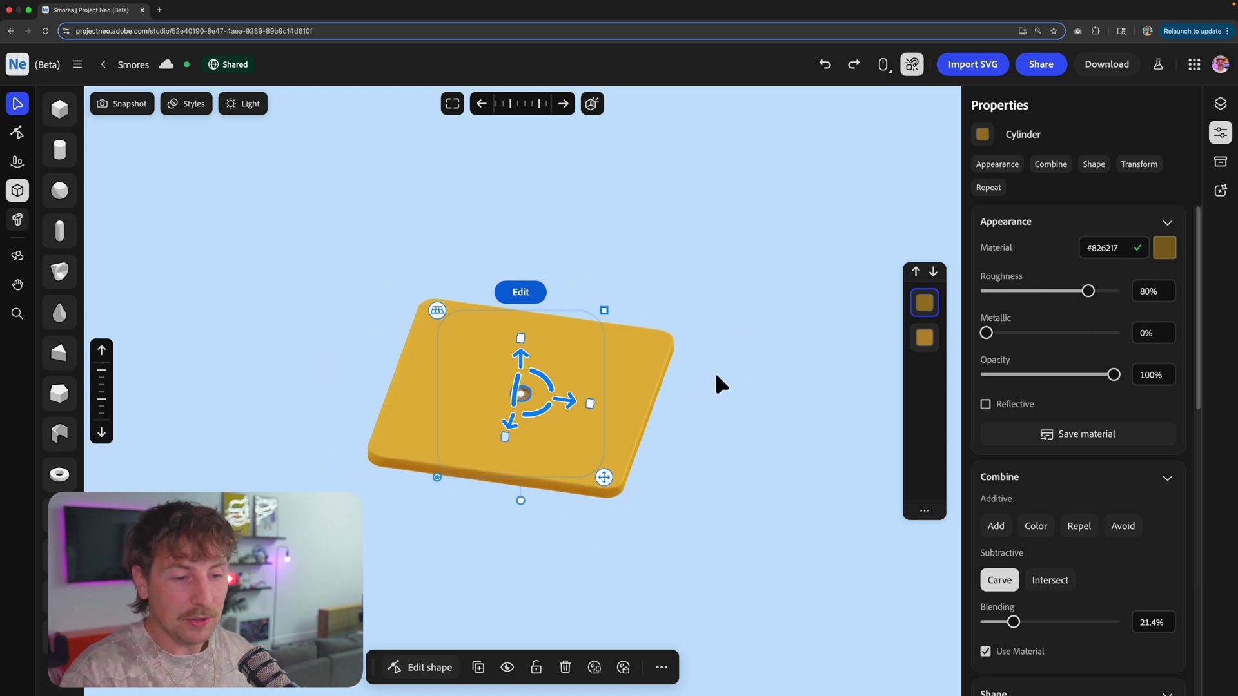
scroll(1064, 394, down, 10)
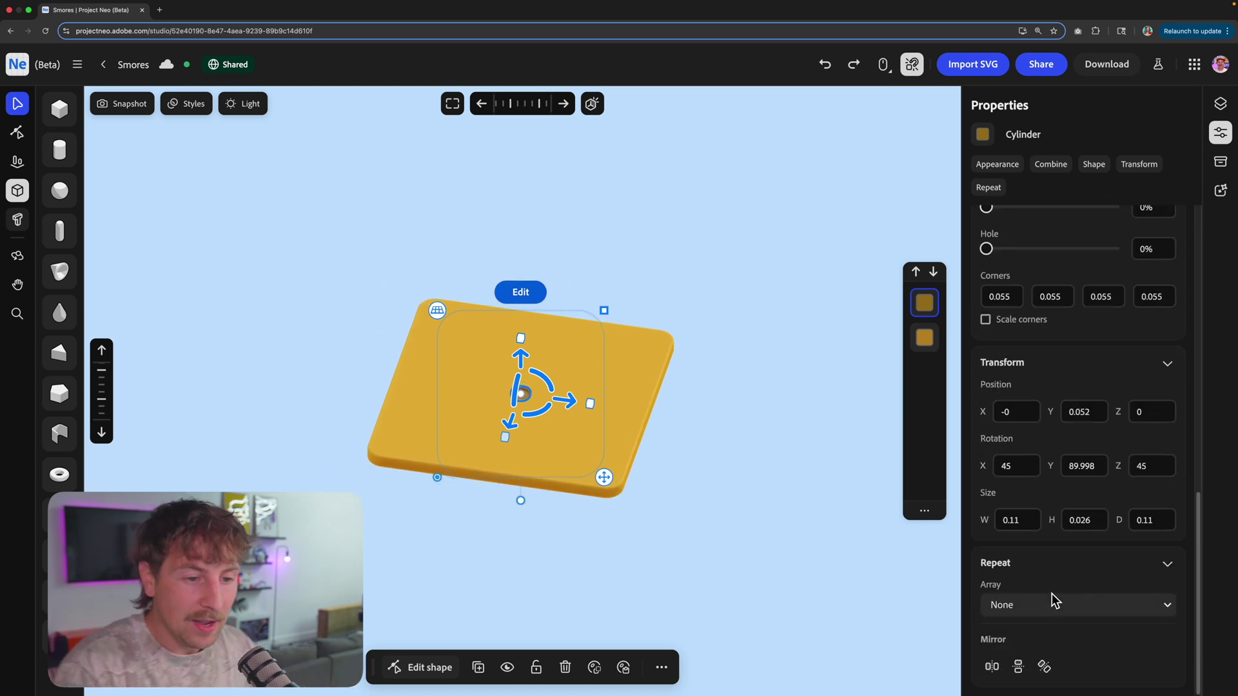
click(1036, 606)
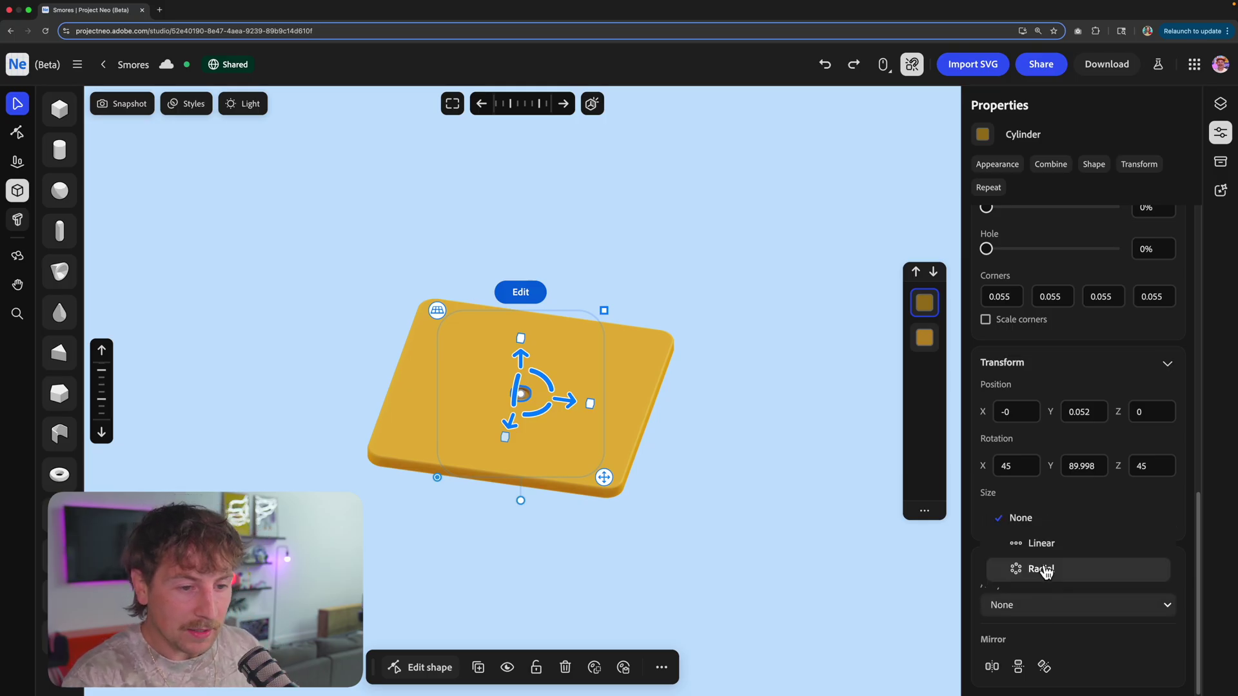
click(1046, 550)
scroll(1070, 596, down, 2)
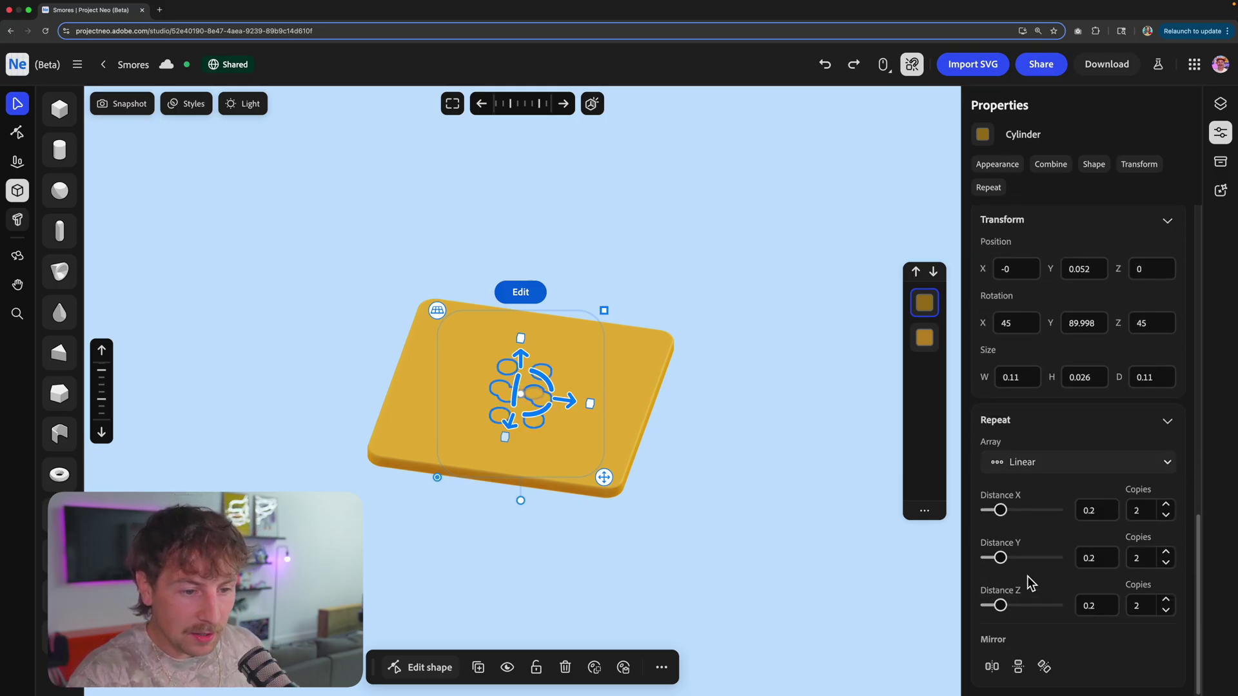
drag(1001, 510, 971, 511)
drag(1000, 558, 946, 559)
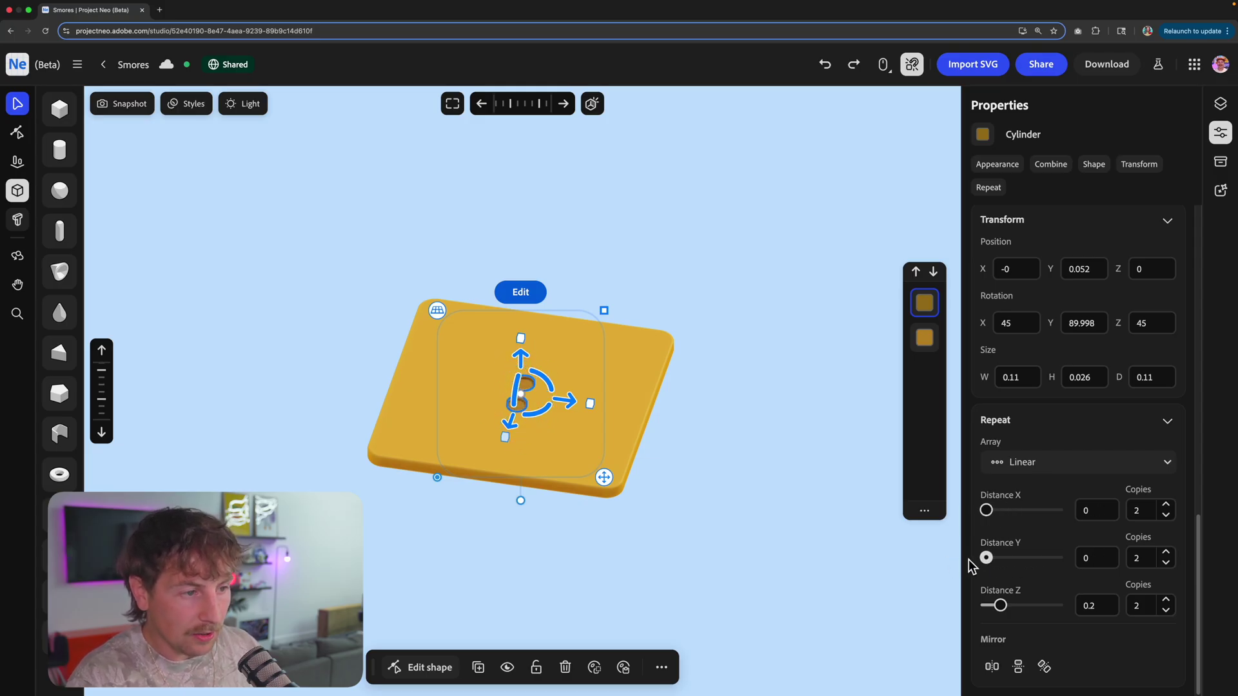
drag(986, 510, 997, 510)
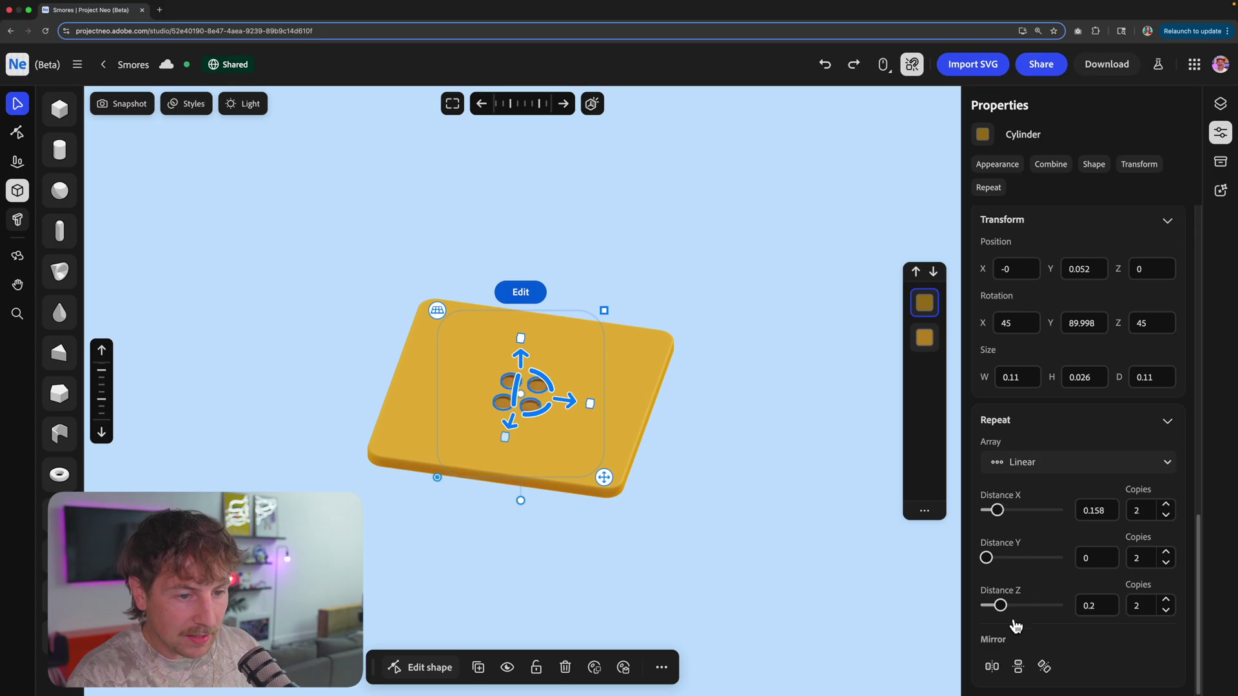
- Set the array to 4 copies in X and Z and widen both distances to about 0.3 to spread the holes over the cracker
click(1166, 506)
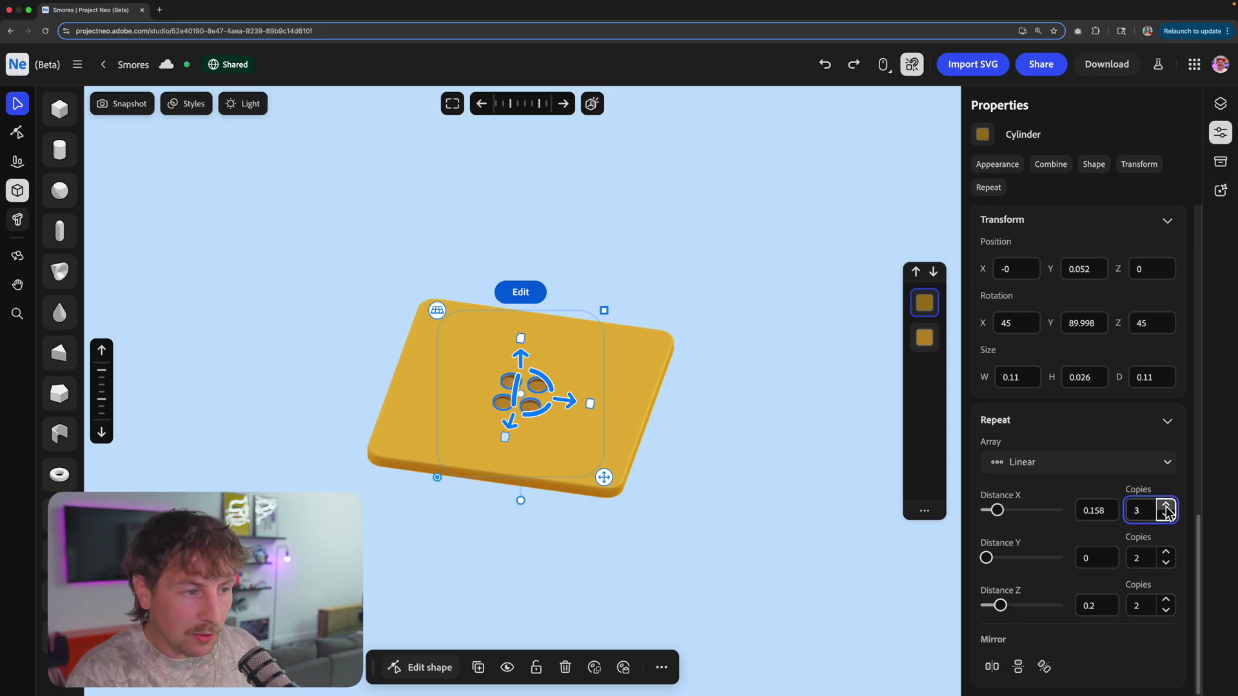
click(1166, 506)
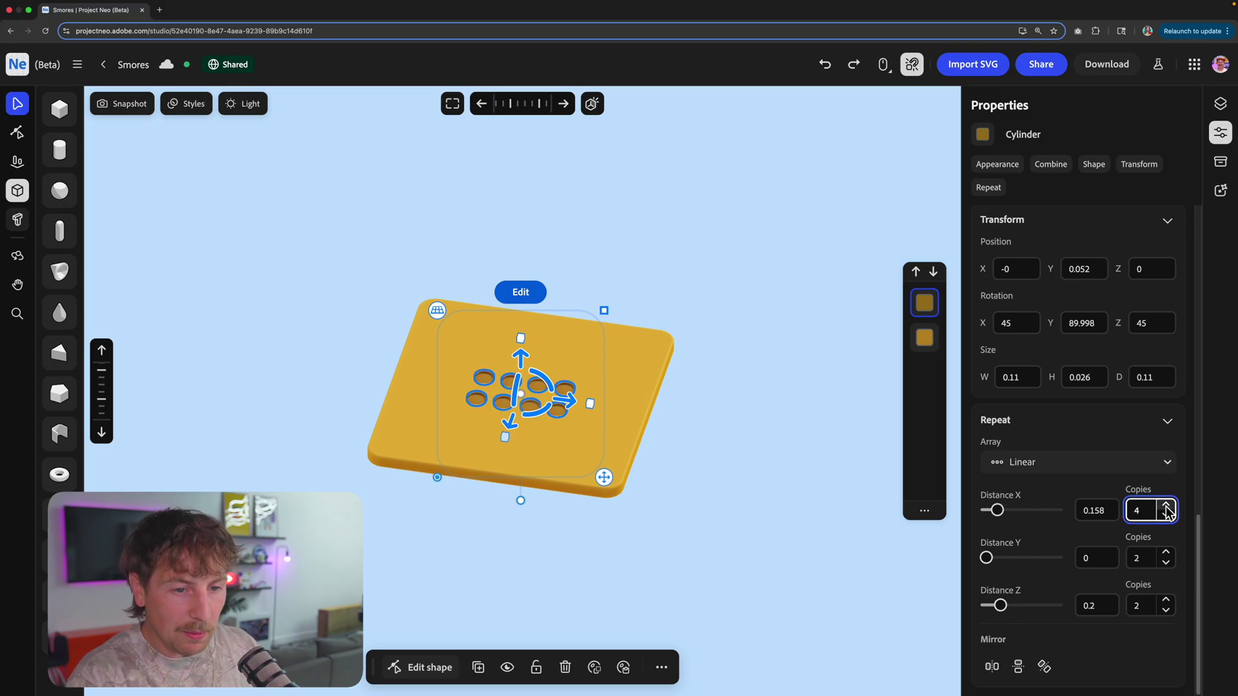
click(1166, 600)
click(1166, 601)
drag(999, 510, 1011, 512)
drag(1001, 605, 1011, 606)
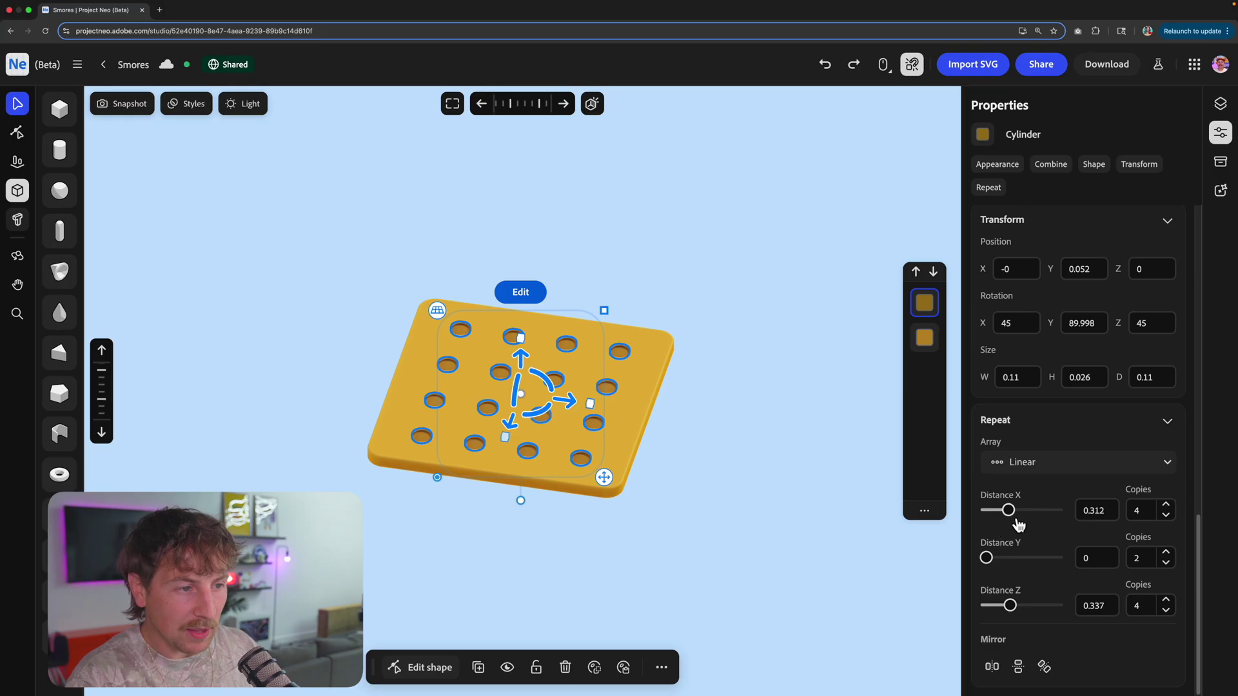
drag(1008, 510, 1011, 514)
- Scale the carved cylinder up slightly to about 0.123 wide and 0.029 high, enlarging all the holes
drag(693, 455, 605, 453)
scroll(602, 446, up, 3)
click(563, 329)
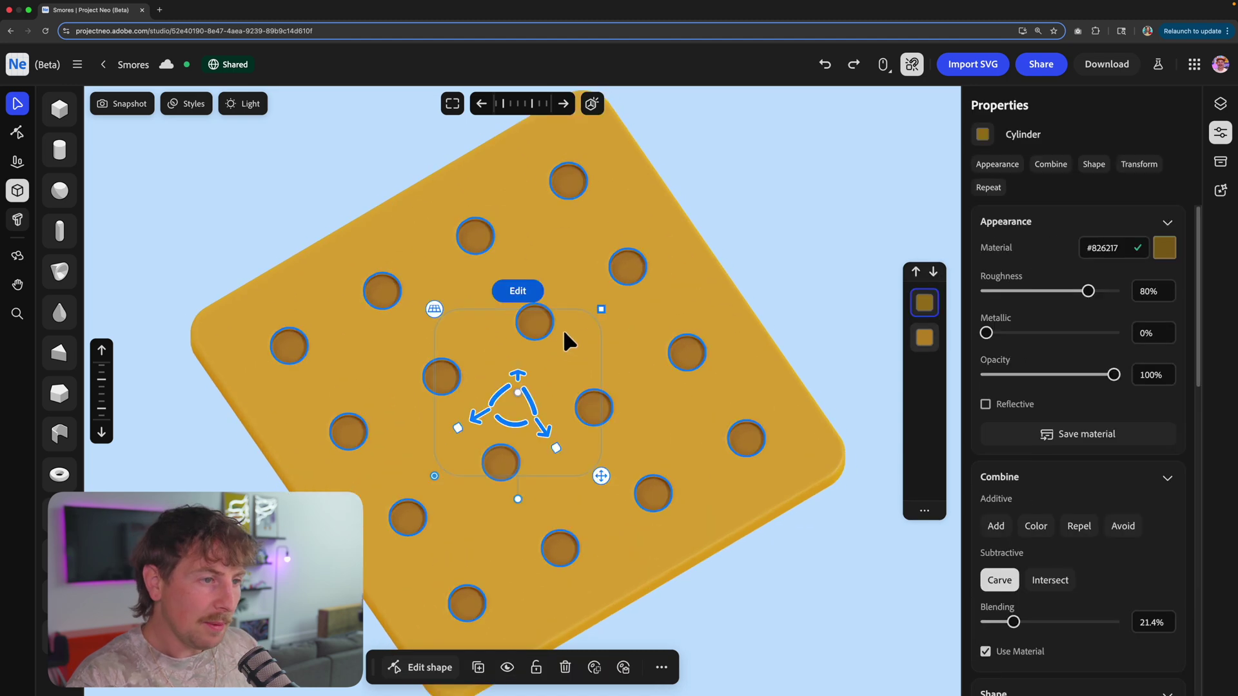
drag(599, 309, 602, 300)
scroll(601, 305, down, 3)
right_drag(602, 300, 624, 300)
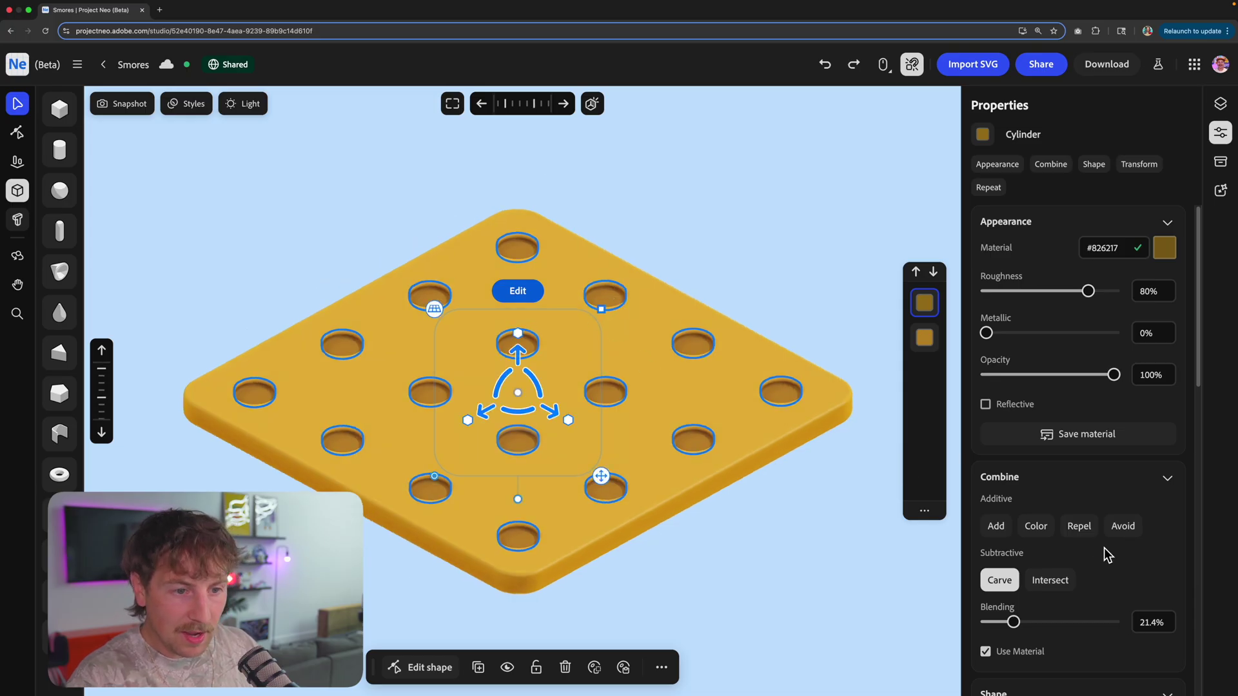
- Even out the hole spacing by setting the array's Distance X to about 0.325 and fine-tuning Distance Z
scroll(1112, 548, down, 10)
drag(1017, 513, 1010, 515)
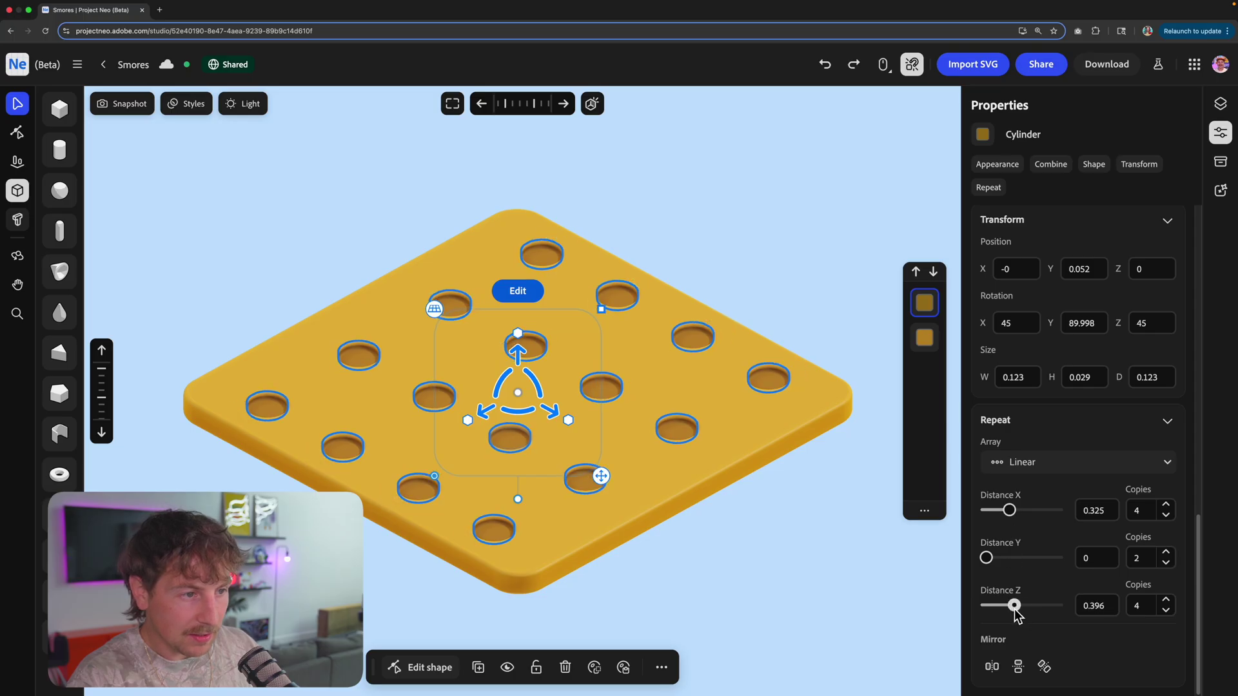
drag(1014, 606, 1012, 606)
drag(761, 483, 733, 469)
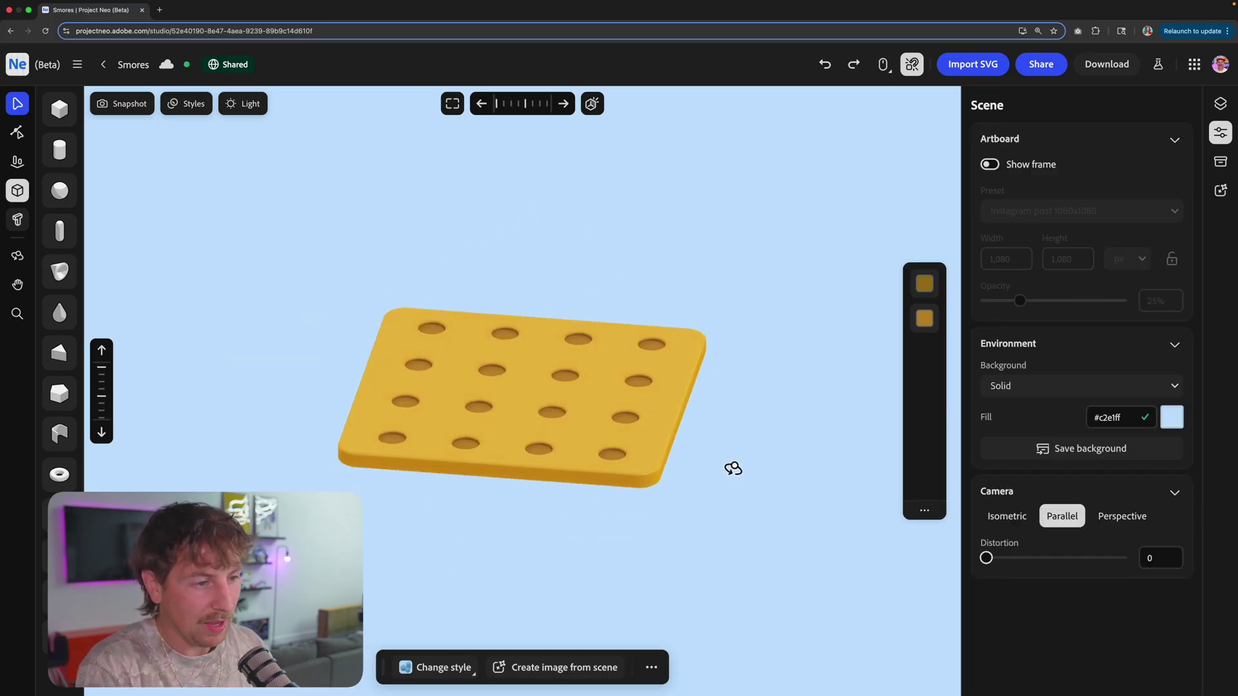
right_drag(733, 469, 736, 455)
- Group the cracker base and the carved hole array into one object
drag(746, 367, 187, 503)
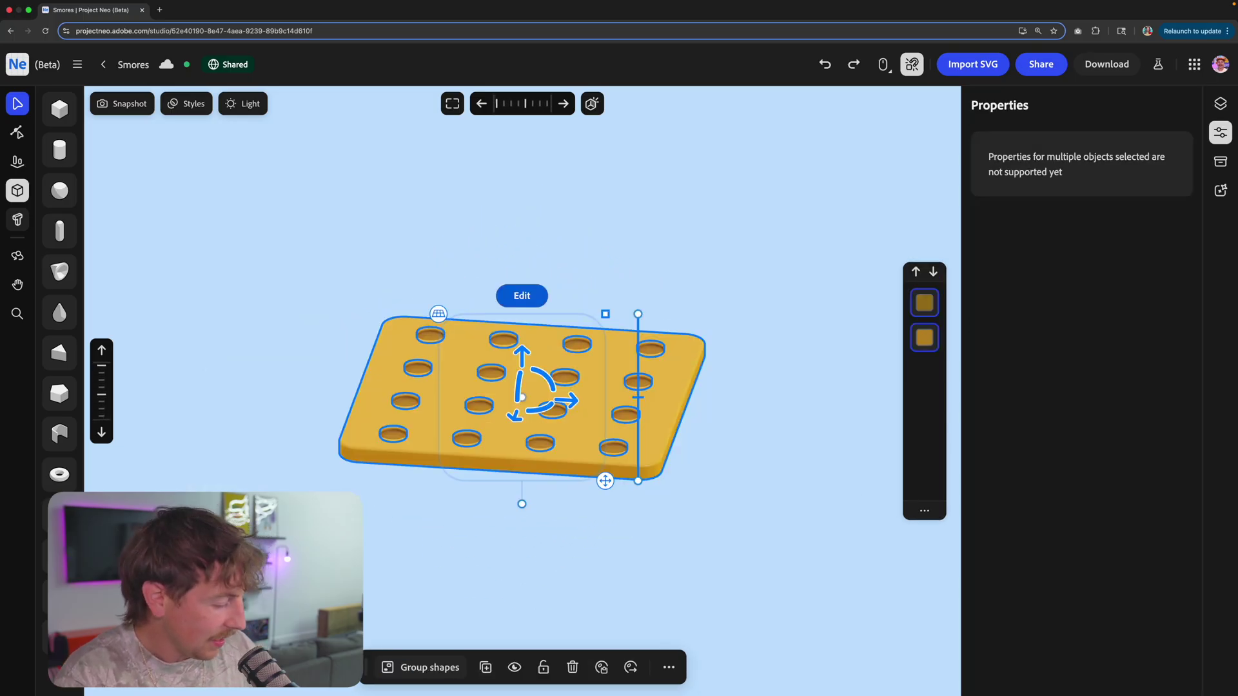
key(super+g)
click(685, 477)
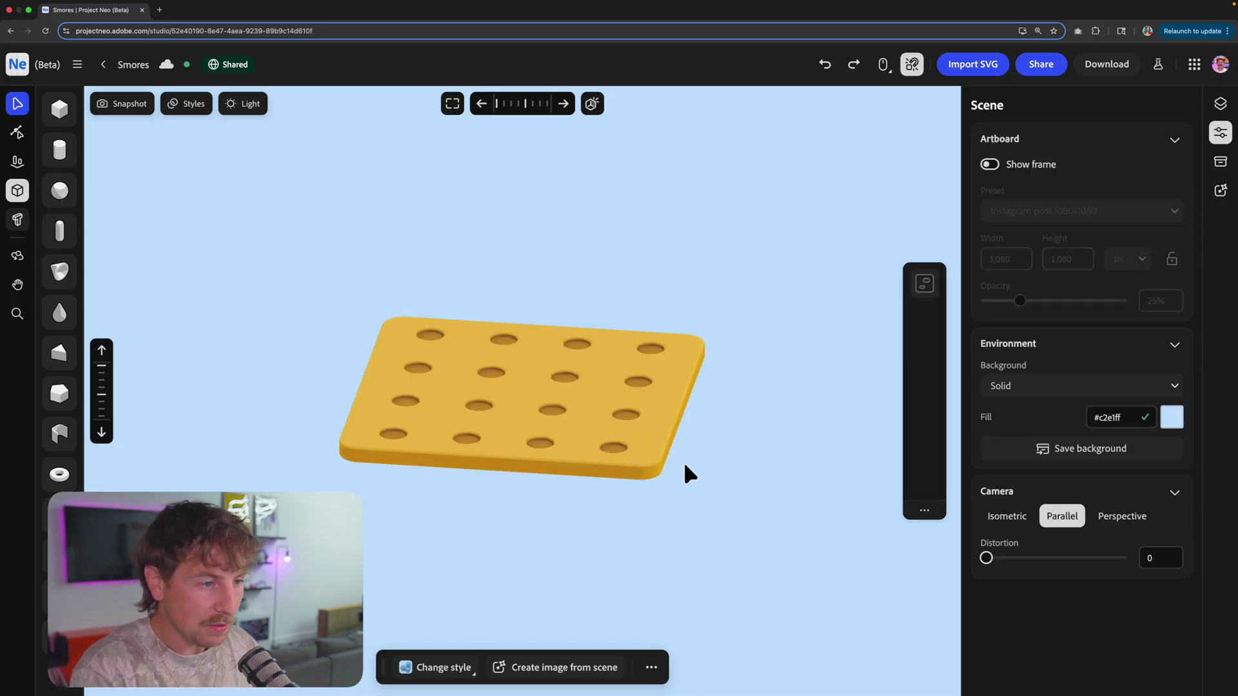
- Duplicate the grouped cracker and move the copy straight down below the original
click(554, 411)
key(super+d)
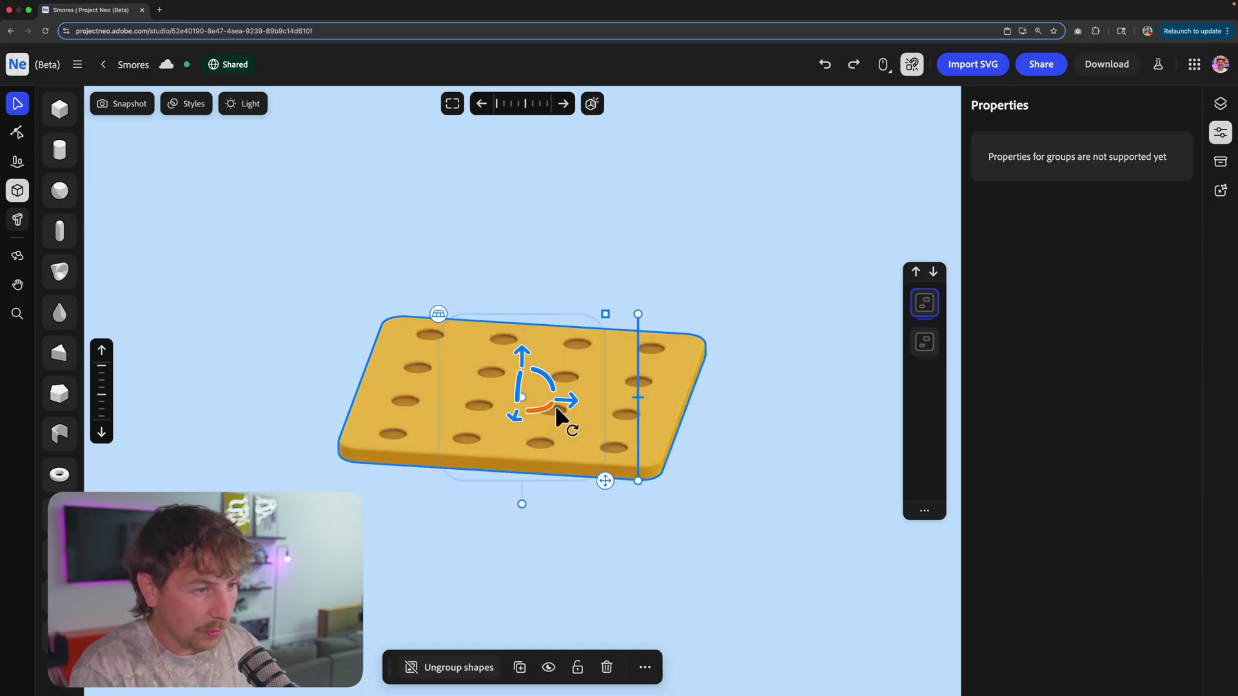
drag(522, 361, 521, 477)
- Flip the lower cracker upside down so its holes face downward
right_drag(521, 477, 541, 461)
drag(496, 494, 537, 544)
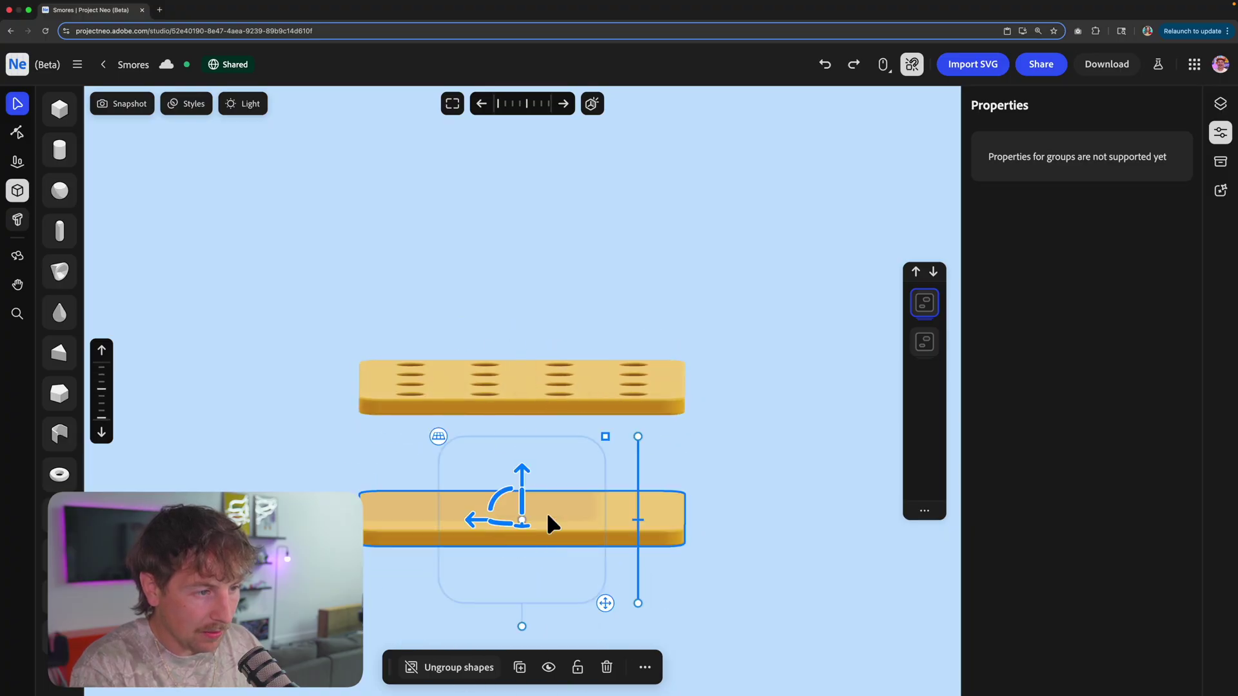
right_drag(547, 514, 470, 485)
click(766, 340)
- Hide the upper cracker's layer to expose the lower cracker
right_drag(766, 340, 503, 467)
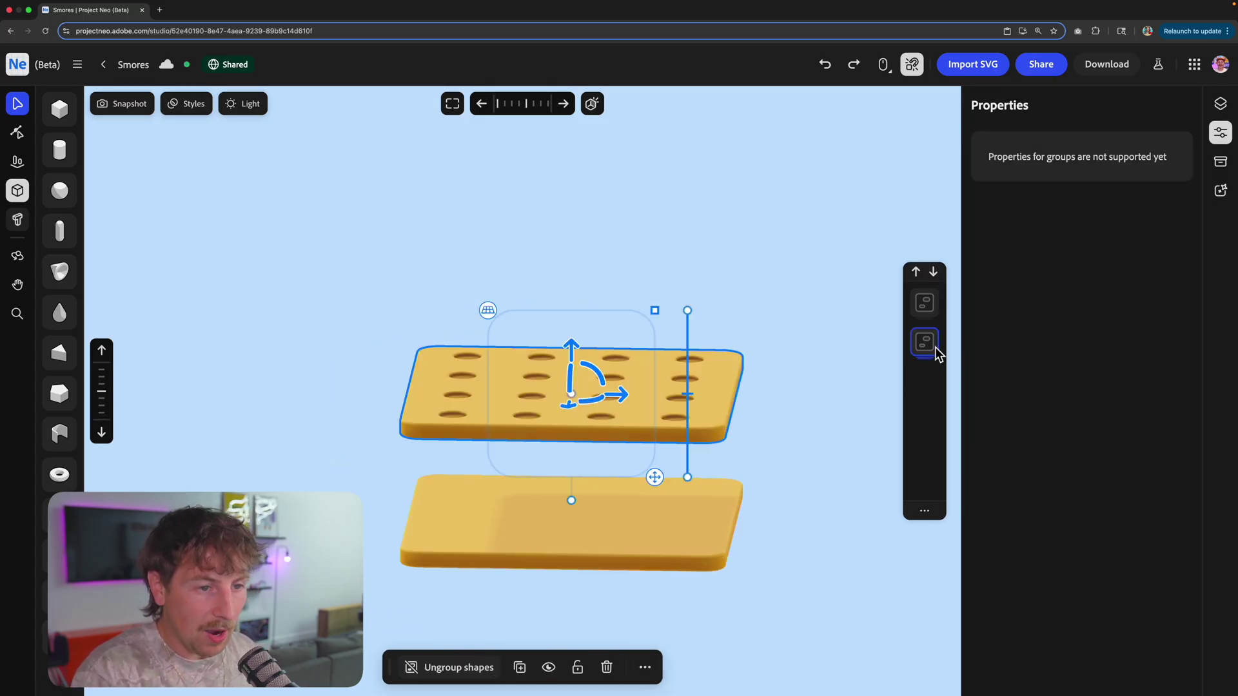
right_click(936, 349)
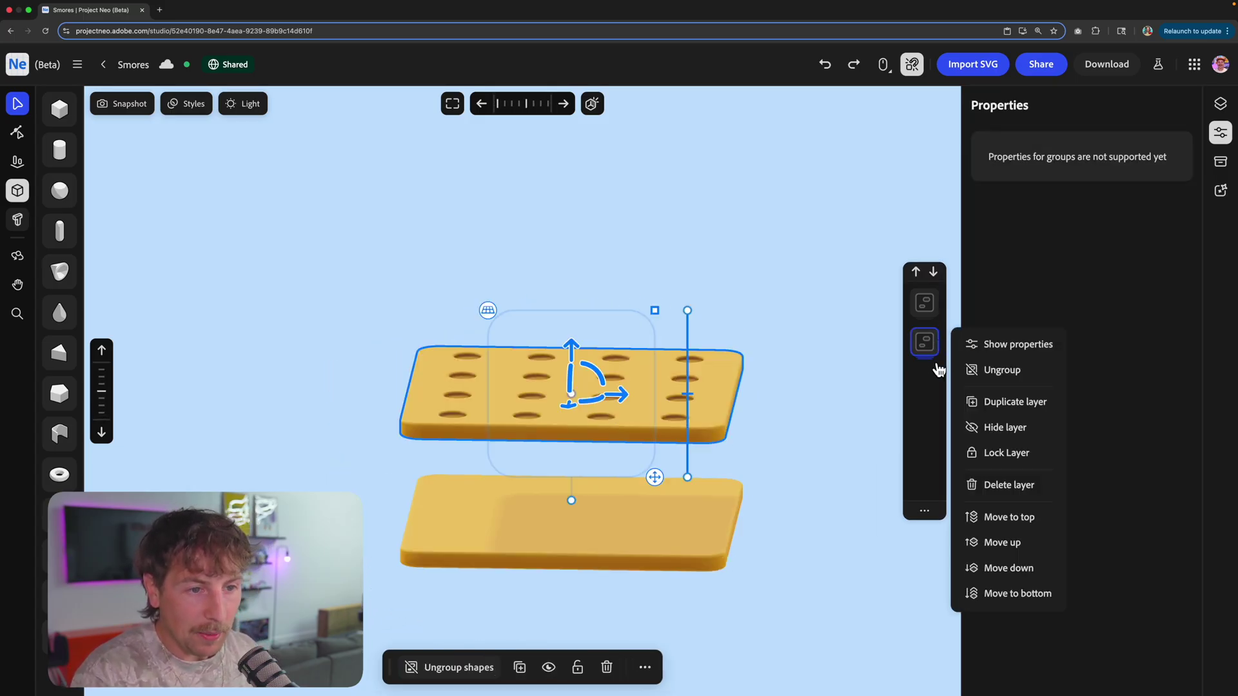
click(986, 427)
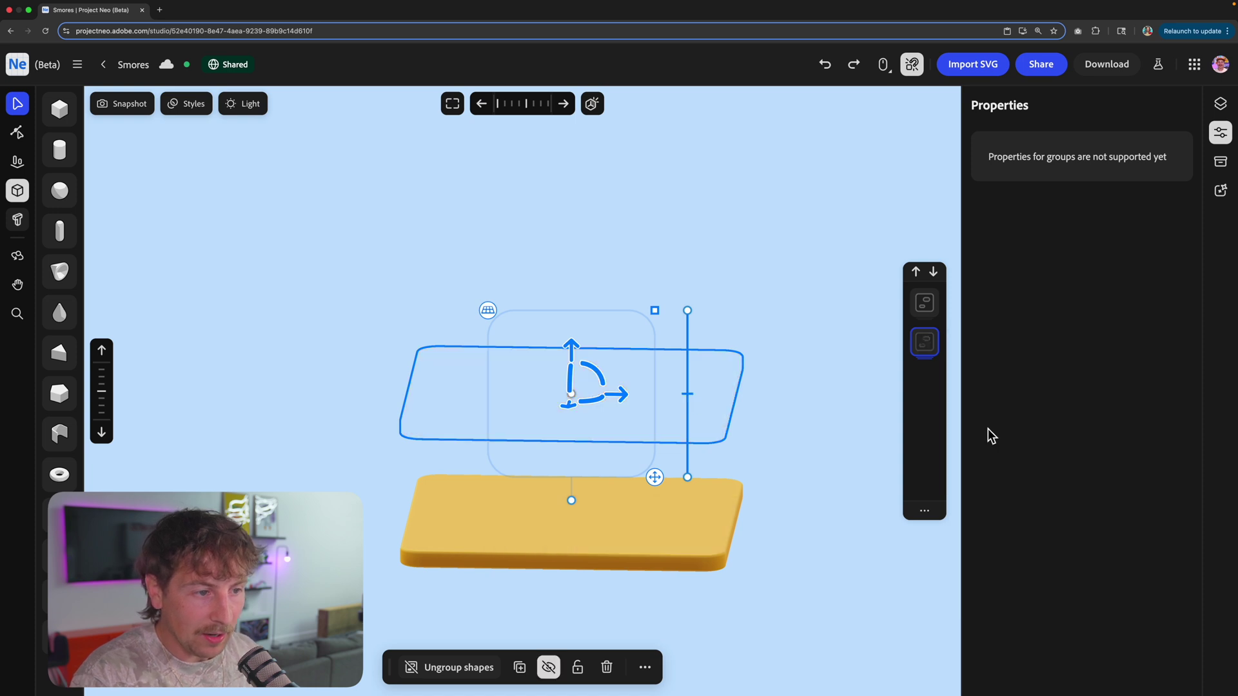
right_drag(767, 424, 566, 459)
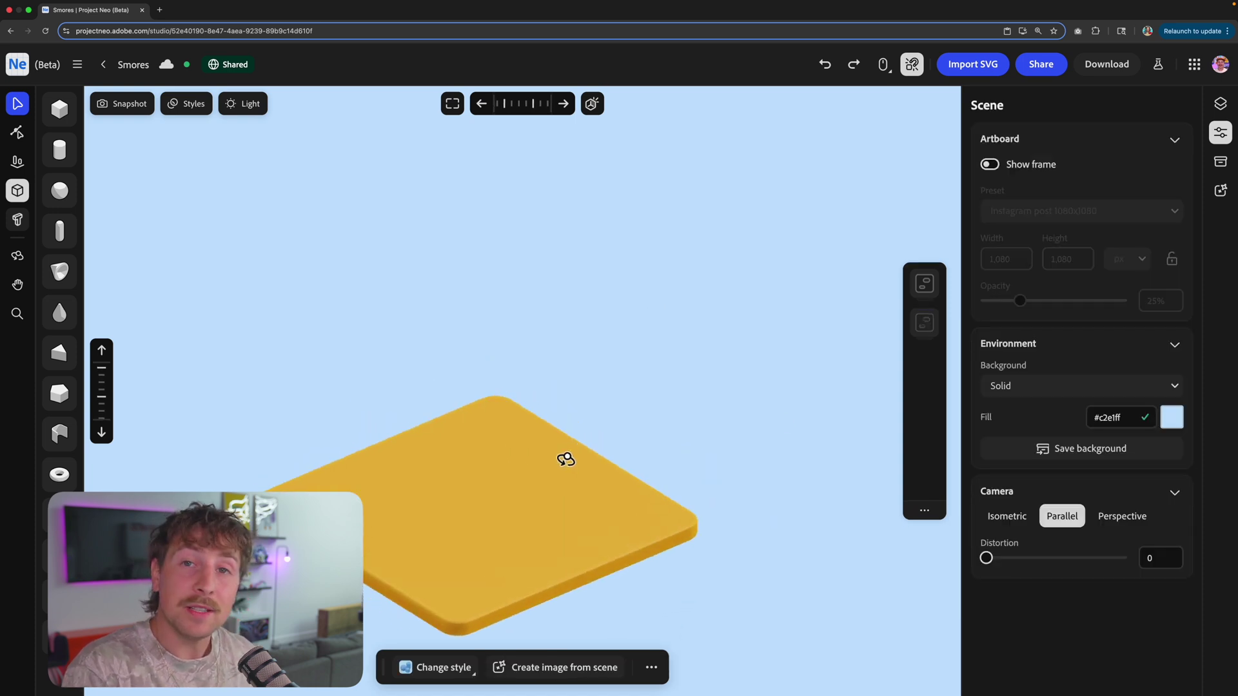
- Place a box on the lower cracker and flatten its height into a thin slab
click(64, 115)
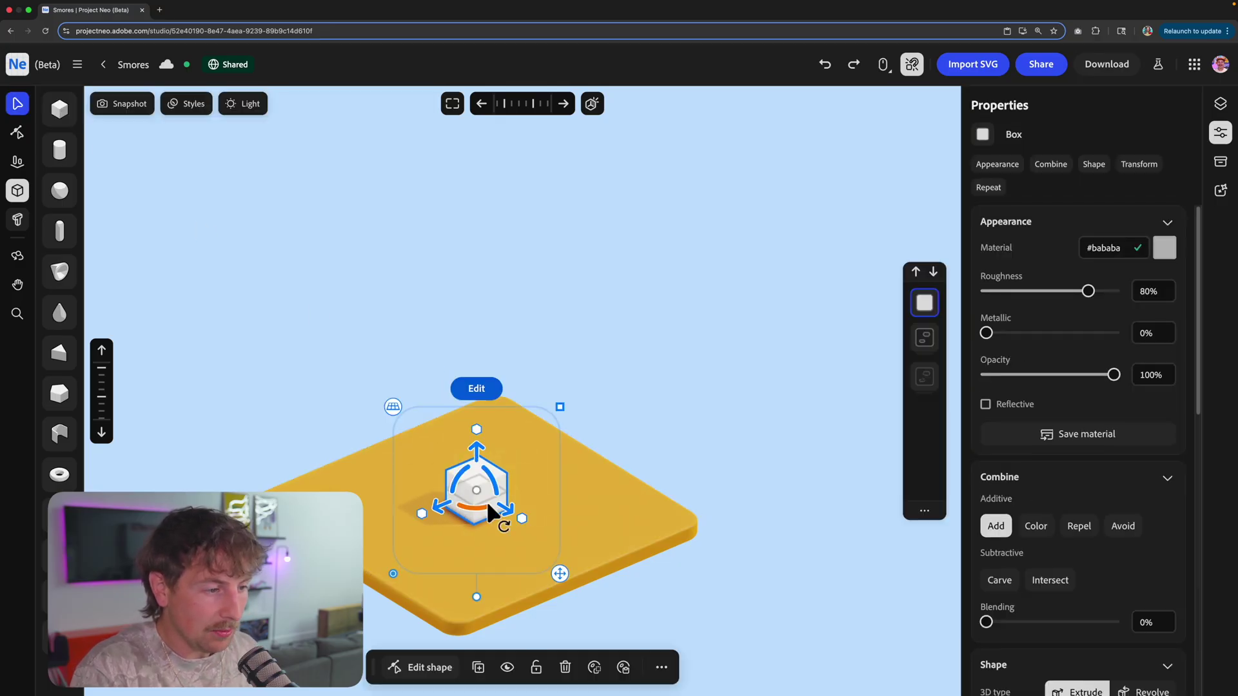
right_drag(488, 504, 496, 425)
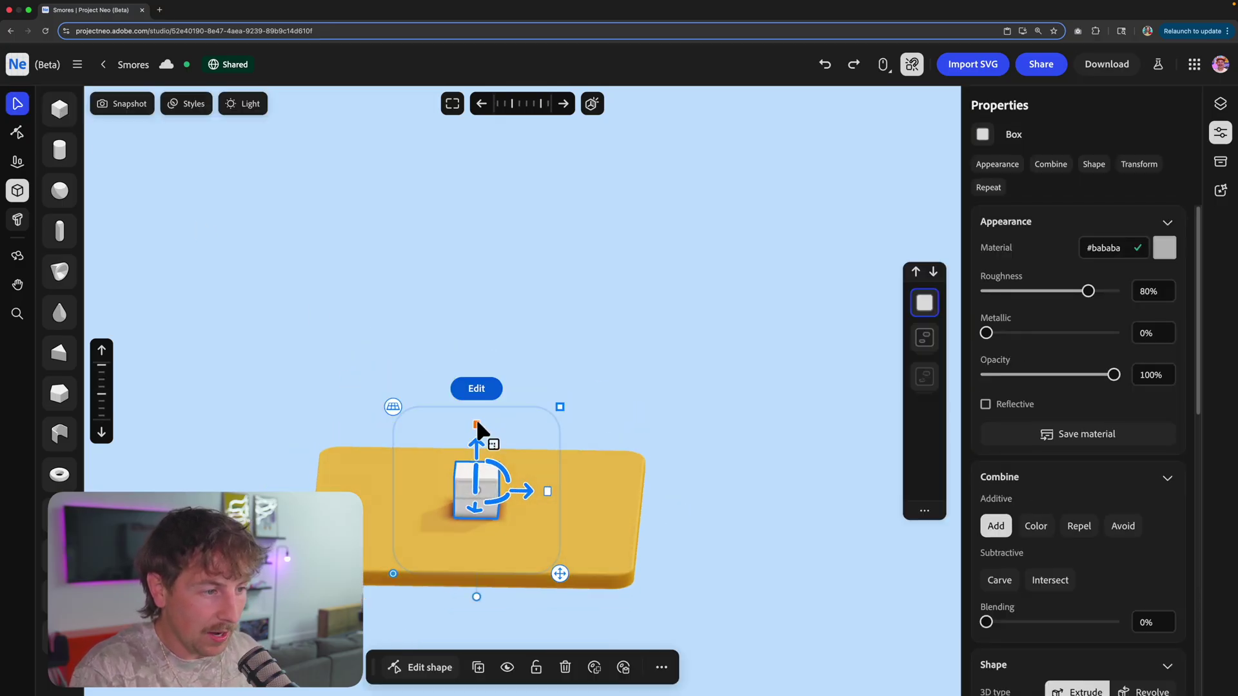
drag(477, 427, 476, 490)
right_drag(477, 490, 479, 510)
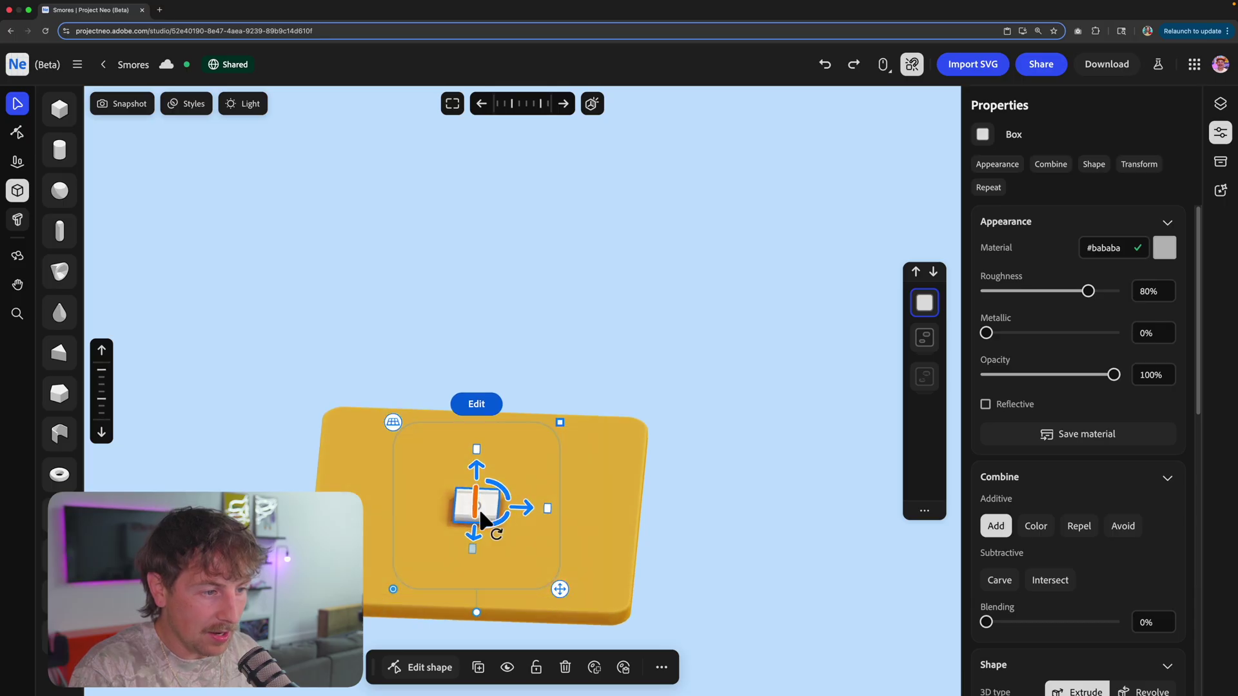
- Stretch the slab into a long, wide bar across the cracker and shift it toward the front edge
drag(544, 505, 818, 545)
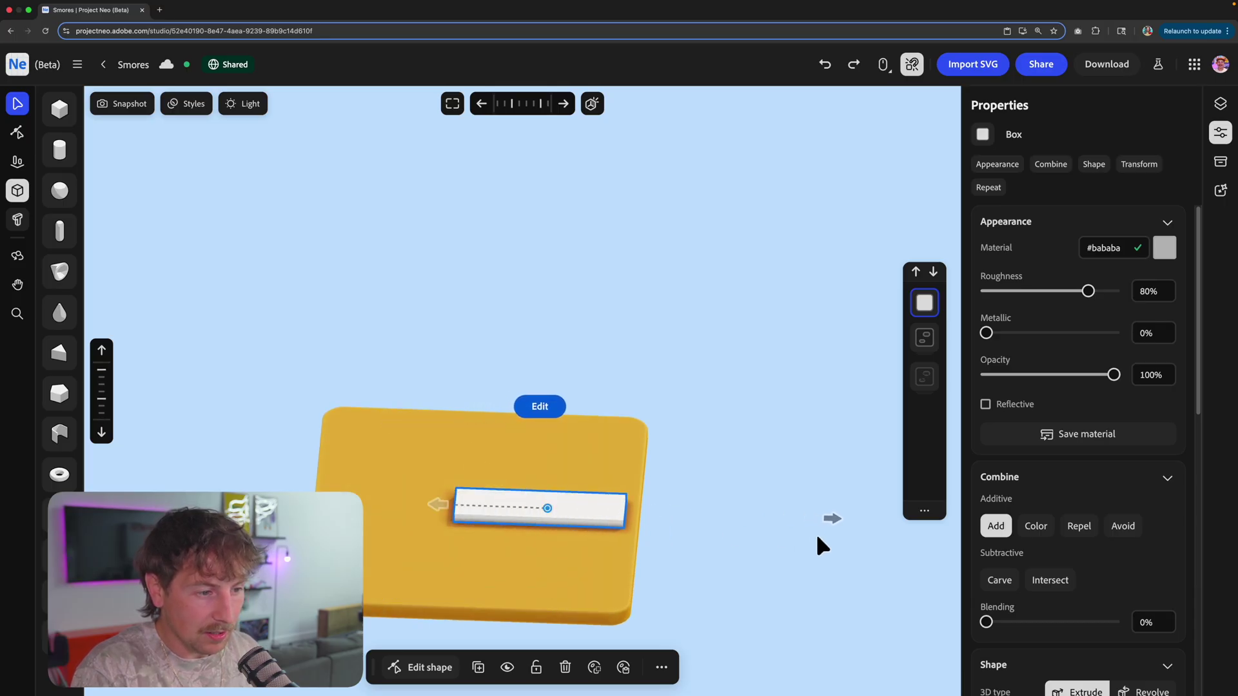
right_drag(818, 545, 611, 533)
drag(607, 530, 668, 549)
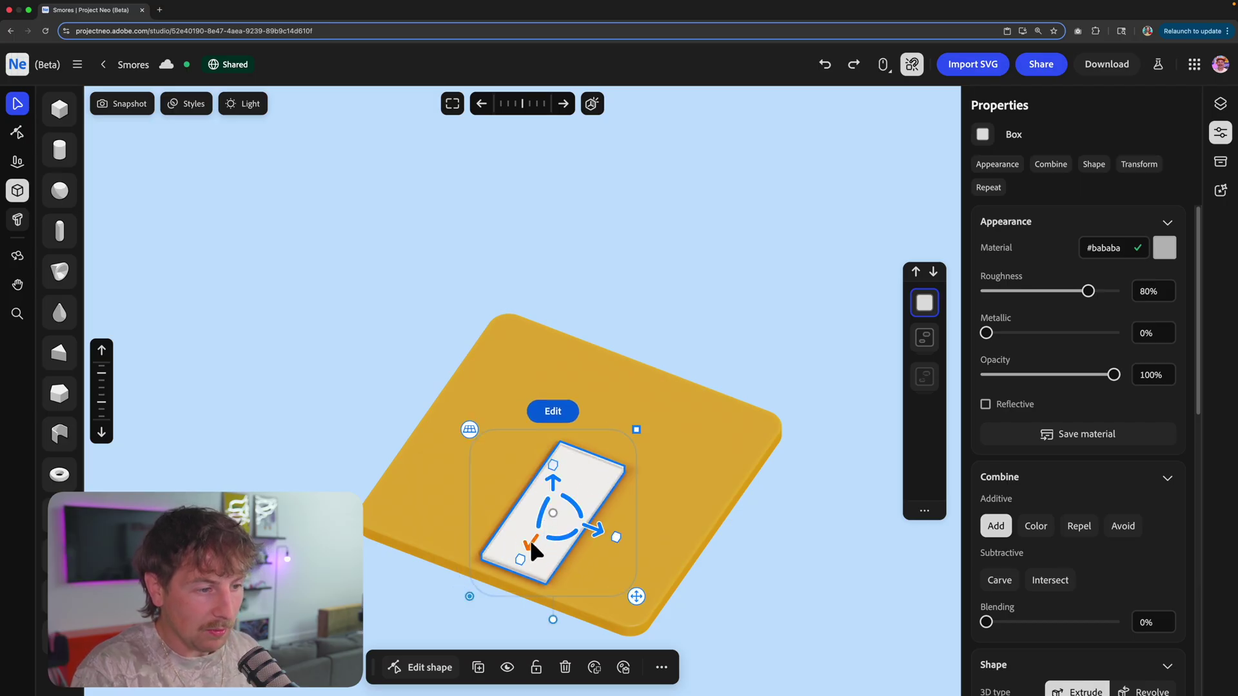
mouse_move(531, 542)
mouse_down()
mouse_move(579, 457)
mouse_move(529, 548)
mouse_up()
right_drag(529, 548, 685, 422)
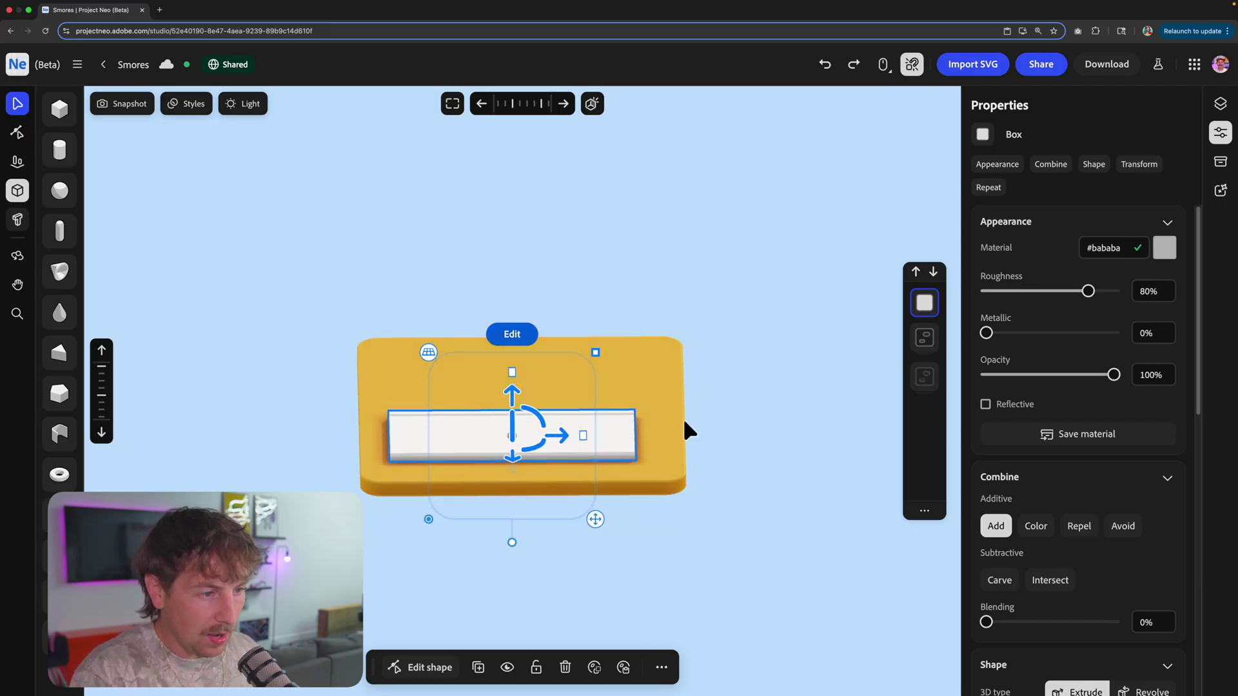
scroll(591, 413, up, 3)
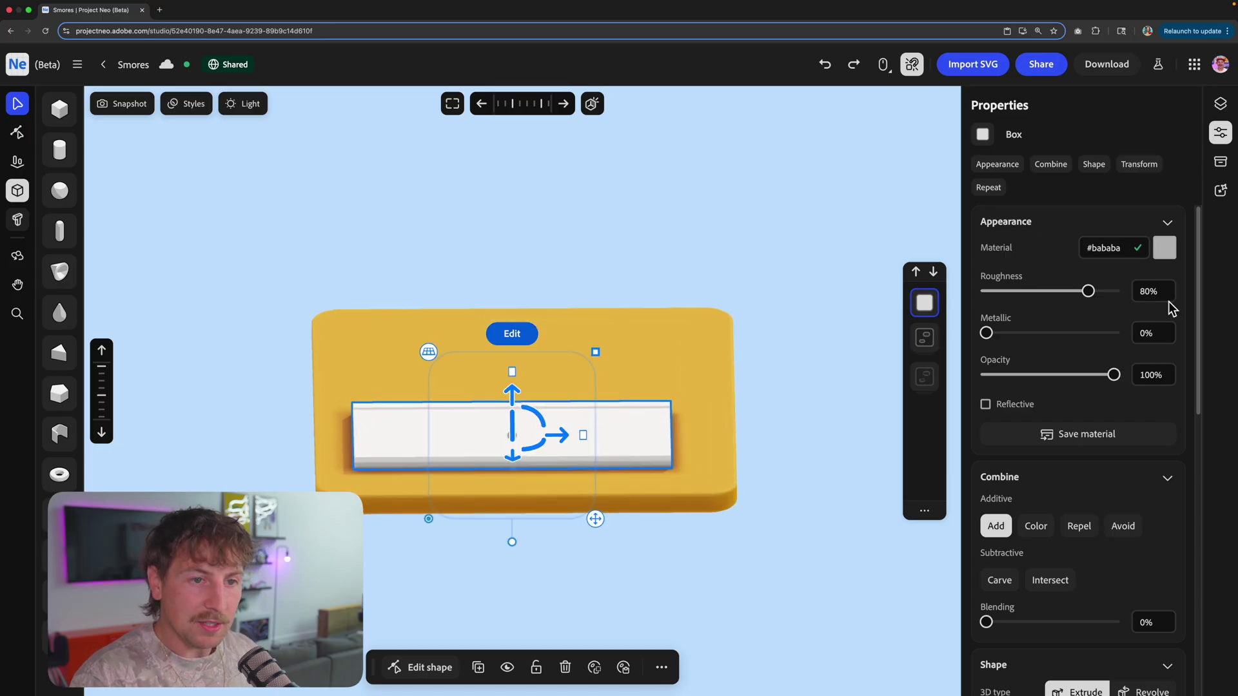
- Change the bar's material color to chocolate brown #63371d
click(1164, 248)
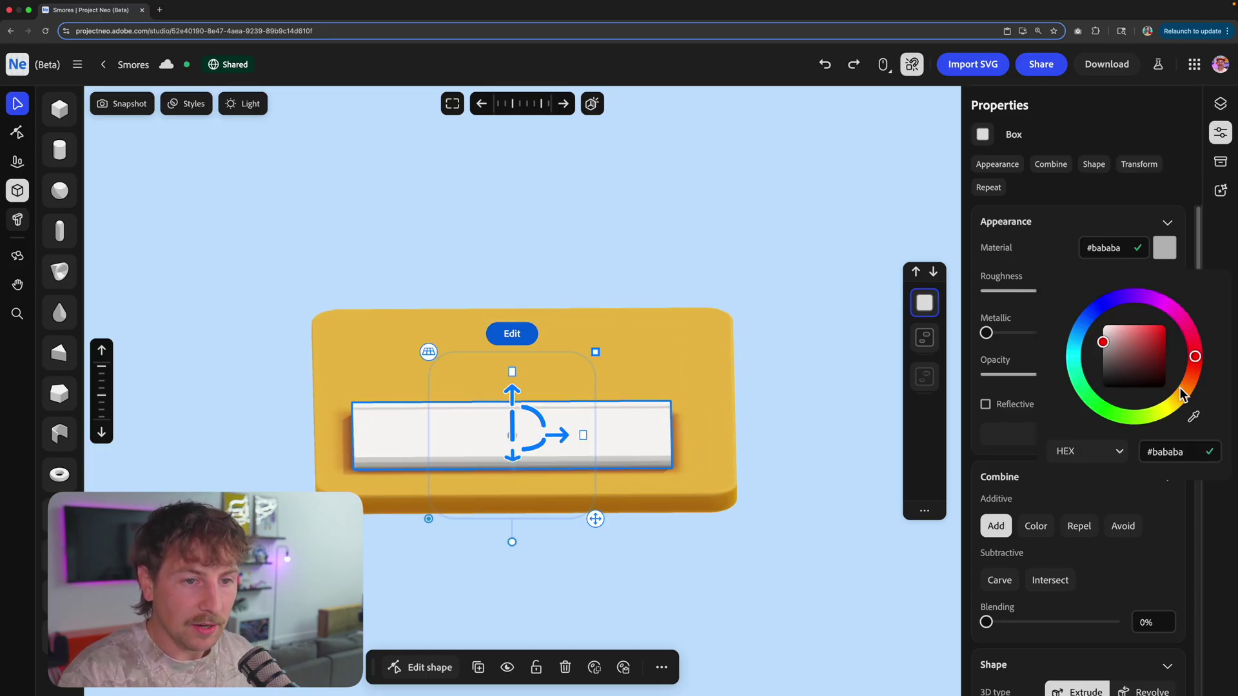
click(1117, 363)
click(1190, 380)
drag(1147, 363, 1150, 365)
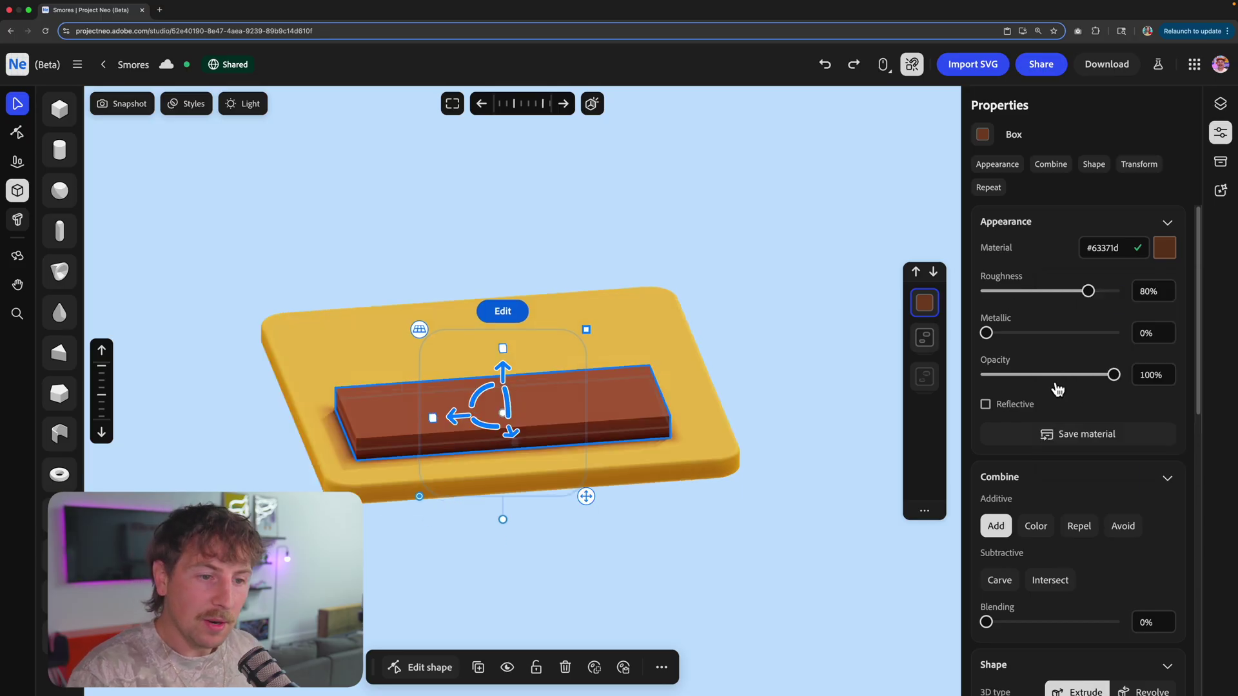
- Round the chocolate bar's upper edges with a Top Corner value of 37.8%
scroll(1055, 390, down, 9)
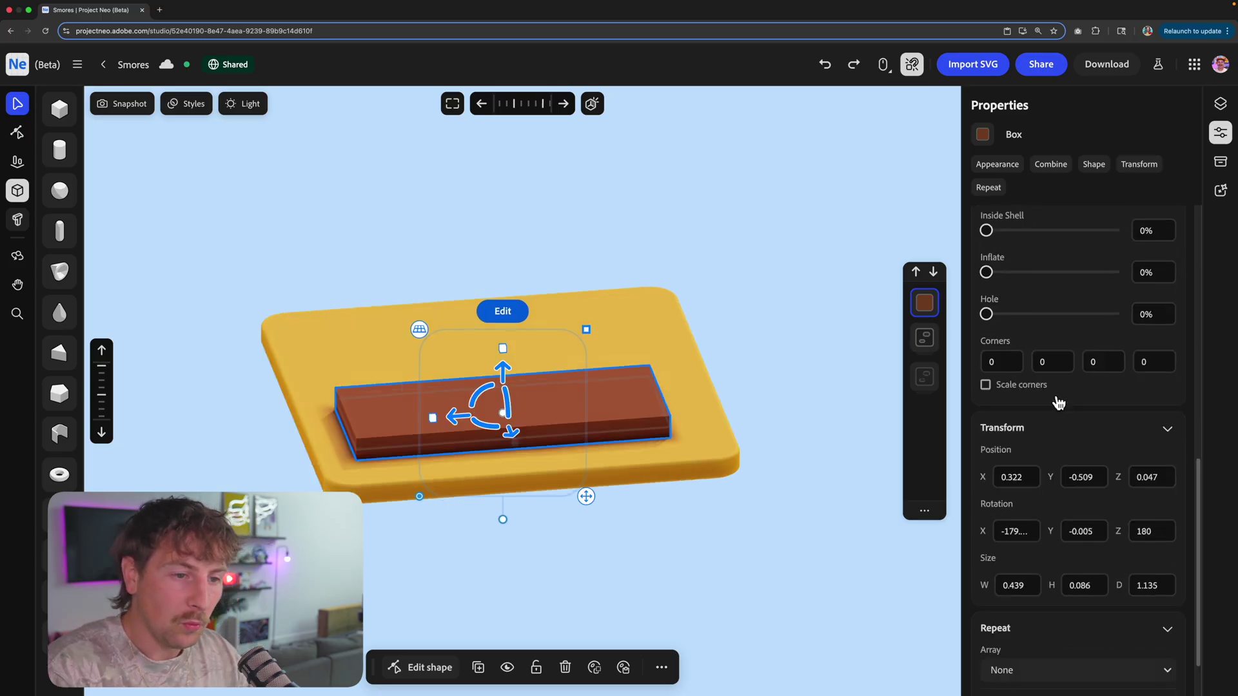
scroll(1063, 377, up, 2)
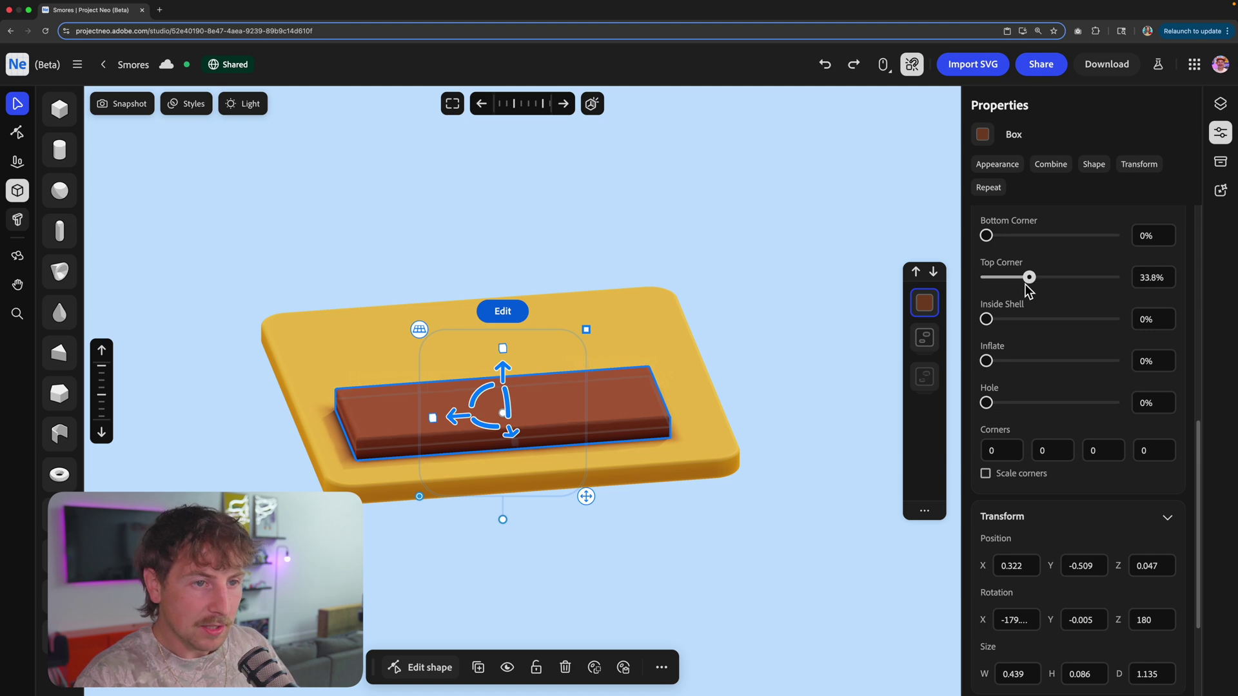
scroll(1055, 293, up, 2)
scroll(620, 350, up, 3)
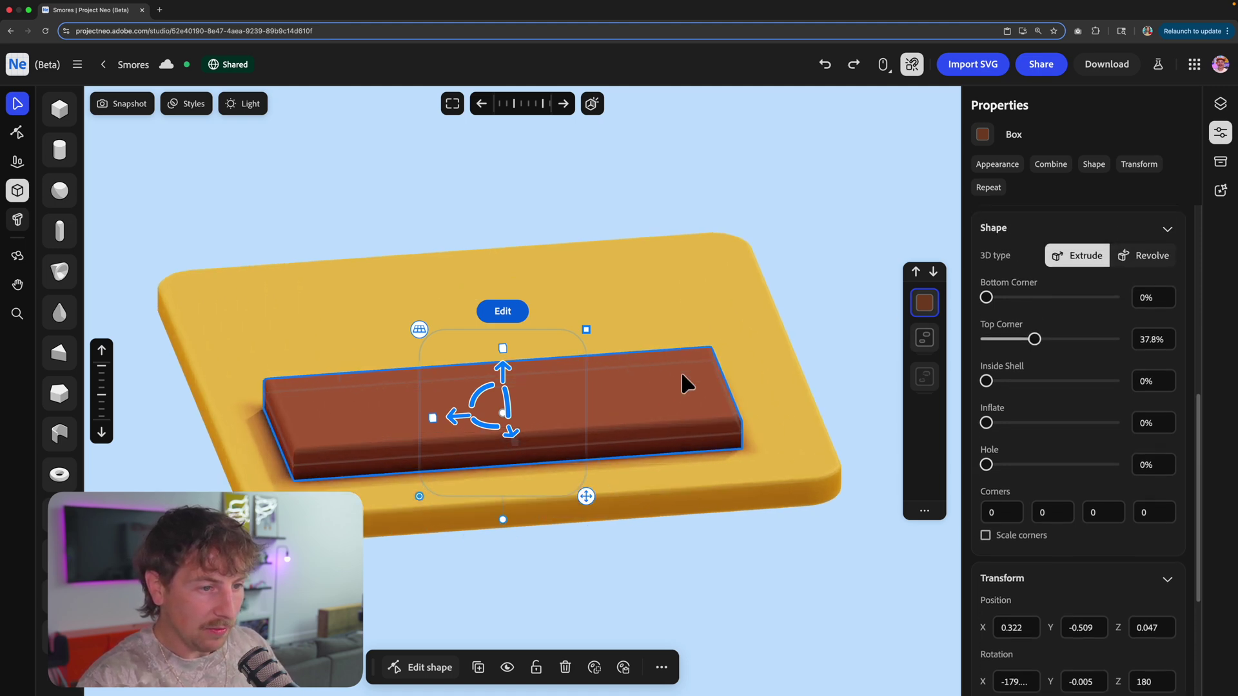
right_drag(652, 380, 671, 338)
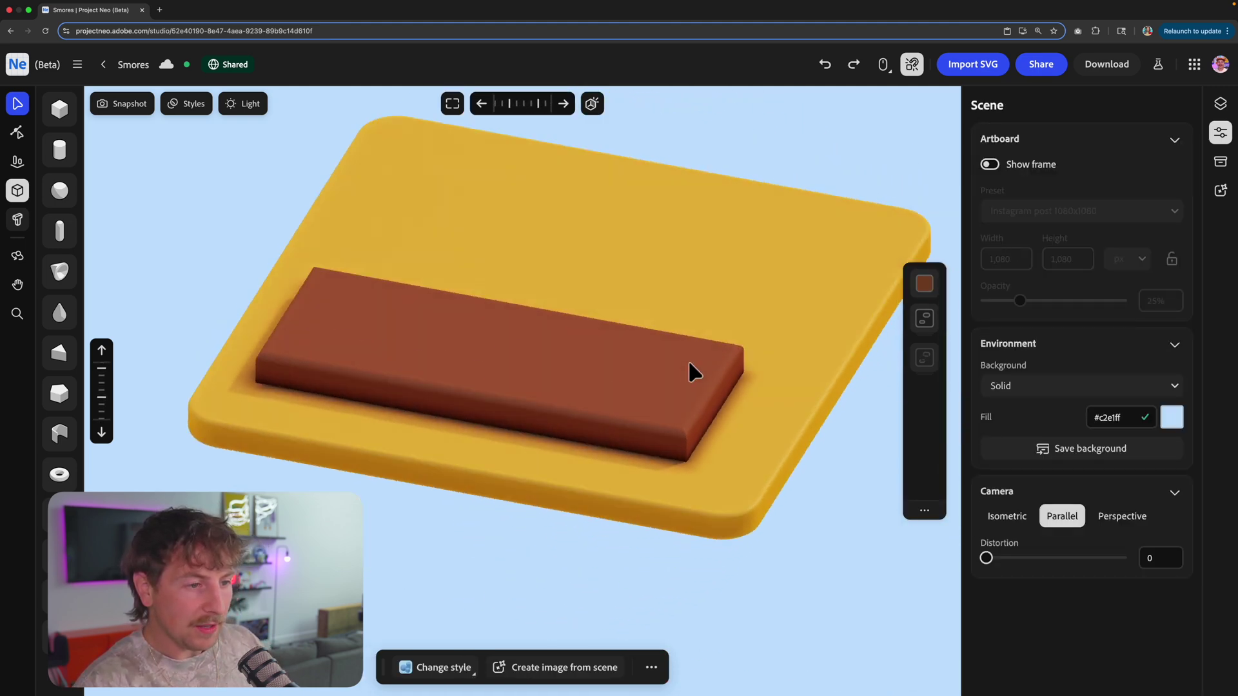
click(691, 359)
drag(671, 338, 653, 356)
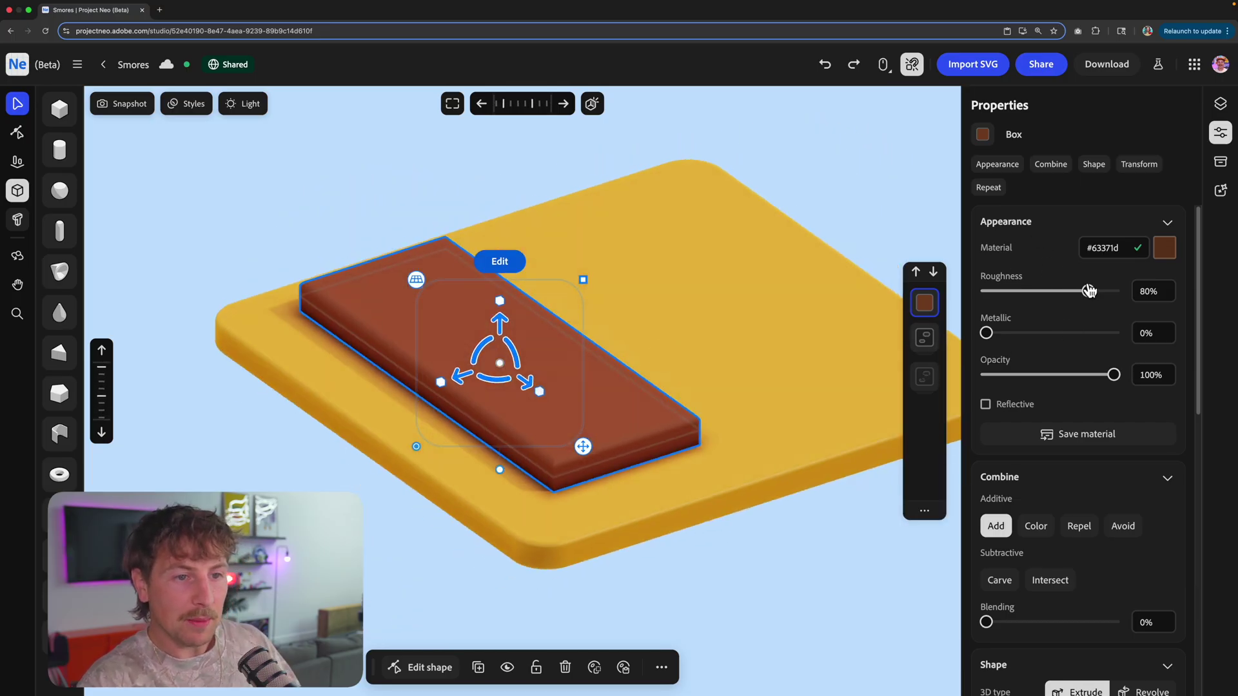
- Make the chocolate material glossy with Roughness 27.3%, Metallic 0% and Reflective enabled
drag(1072, 295, 959, 300)
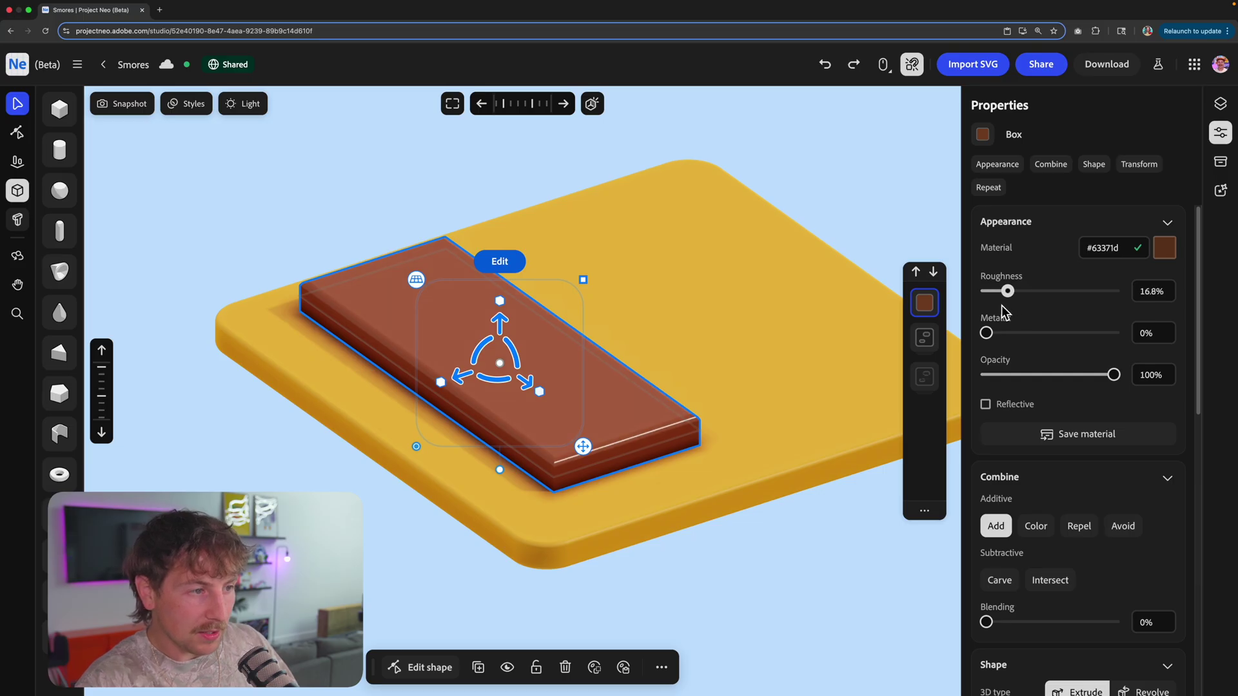
mouse_move(719, 374)
mouse_down()
mouse_move(734, 346)
mouse_move(736, 363)
mouse_up()
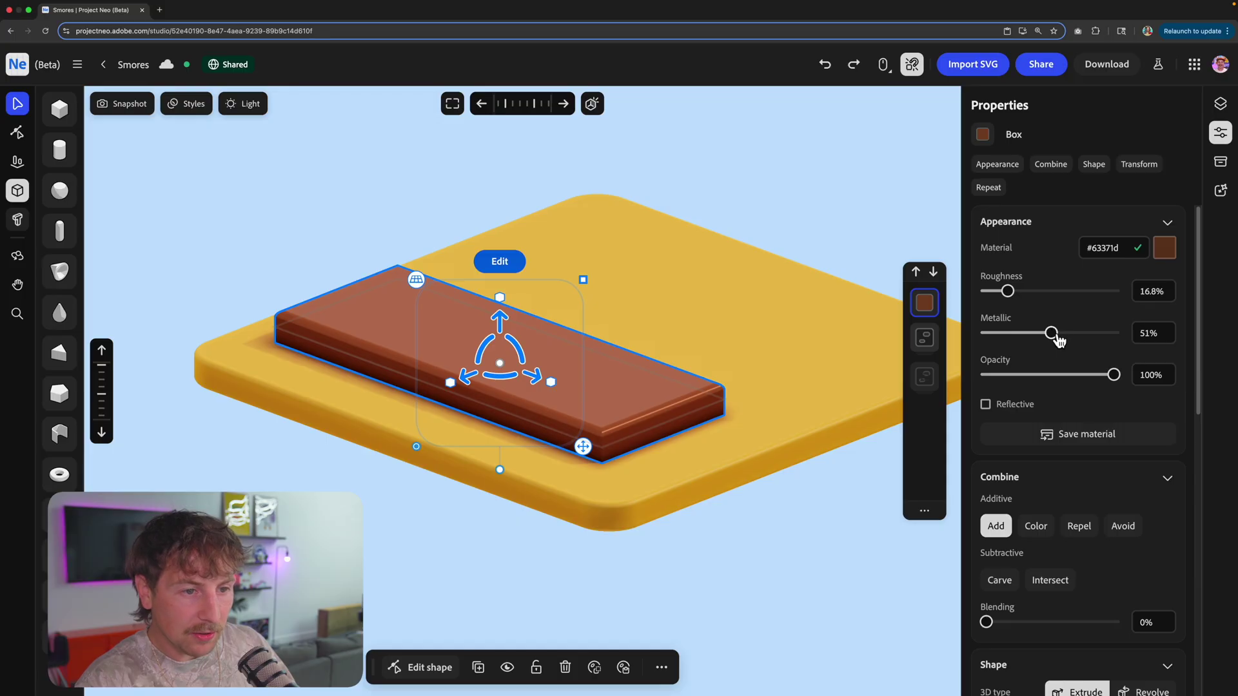
drag(1057, 340, 1097, 333)
click(985, 404)
mouse_move(655, 403)
mouse_down()
mouse_move(727, 387)
mouse_move(639, 416)
mouse_up()
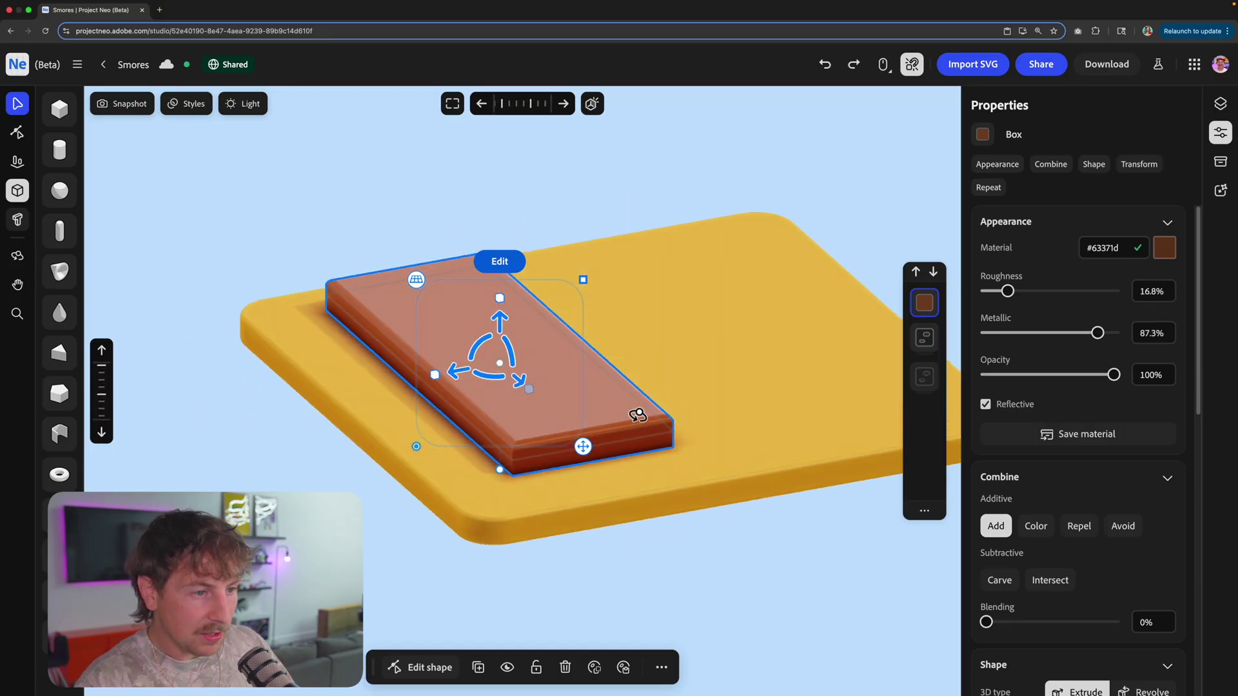
drag(1098, 333, 985, 333)
drag(1008, 291, 1020, 291)
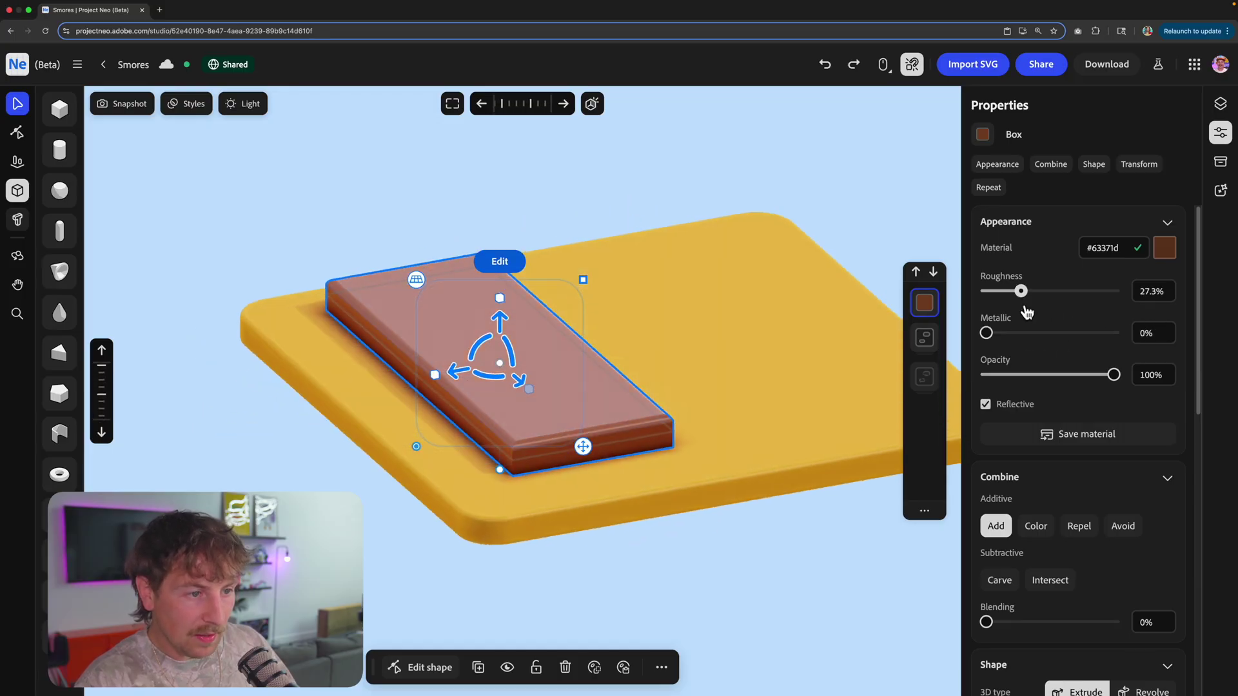
- Darken the chocolate bar's material color to #4f2c18
click(1165, 249)
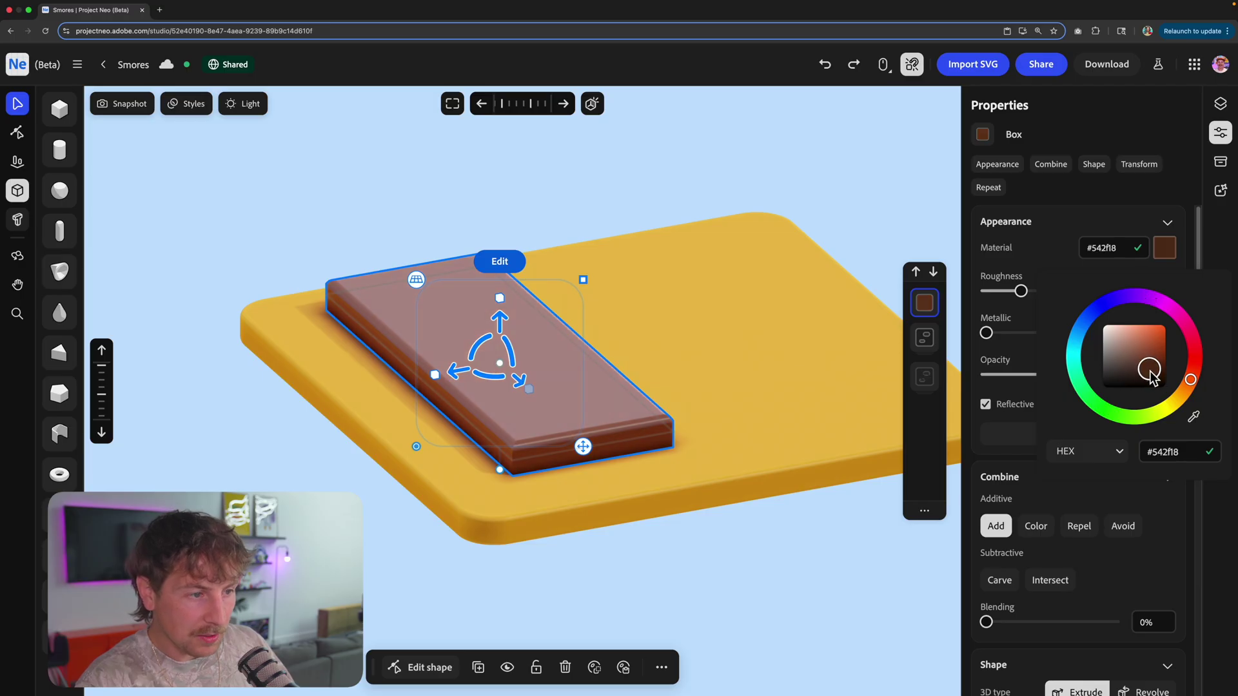
drag(709, 196, 505, 272)
click(509, 416)
drag(452, 386, 526, 434)
click(523, 395)
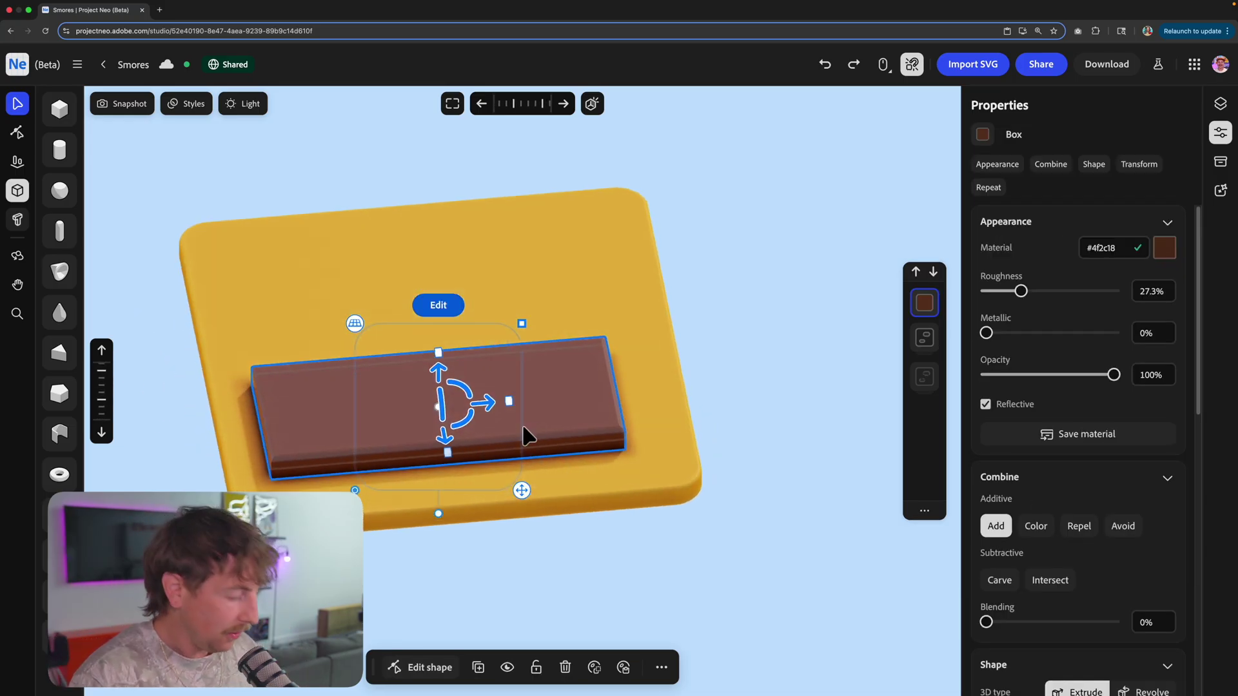
- Duplicate the chocolate bar, shrink the copy slightly and raise it to form a second tier
key(super+d)
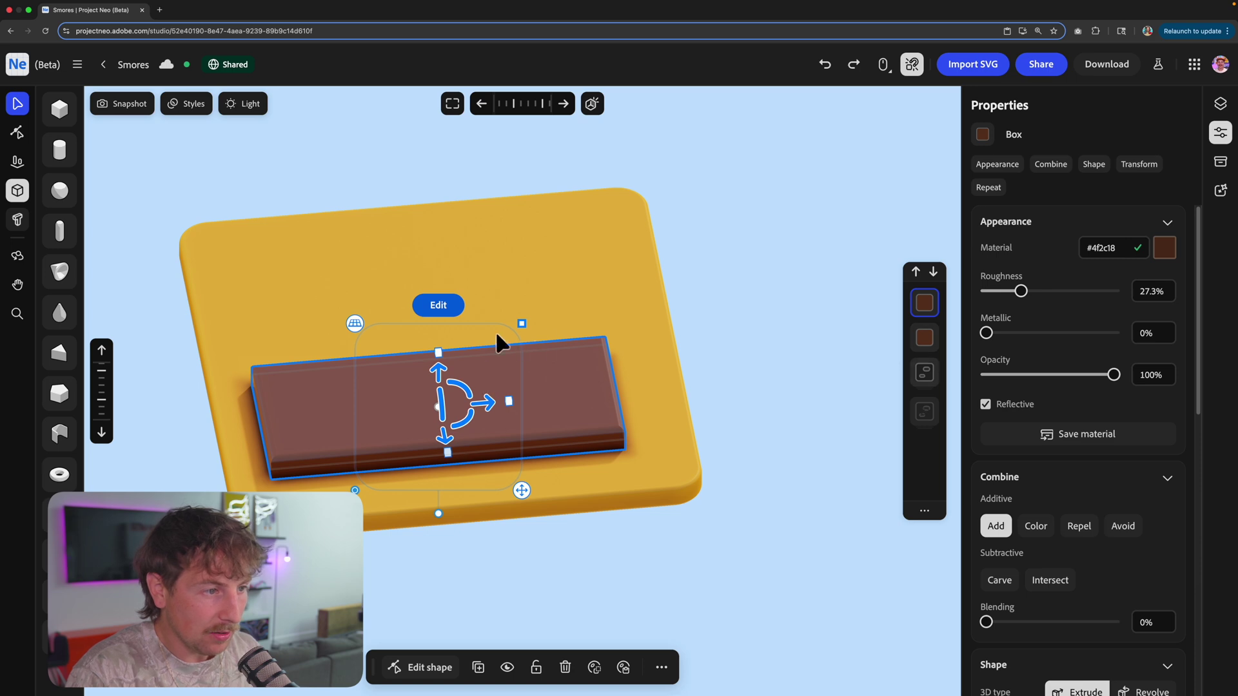
drag(525, 323, 513, 334)
right_drag(522, 361, 549, 345)
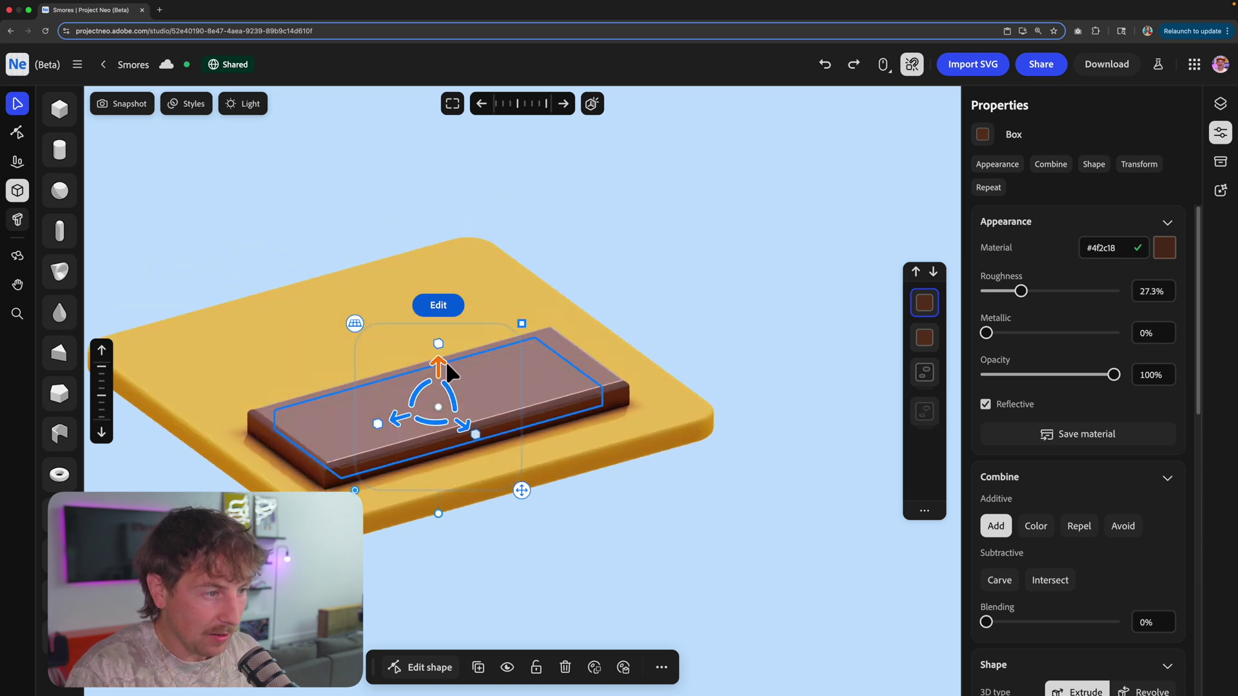
drag(446, 361, 443, 353)
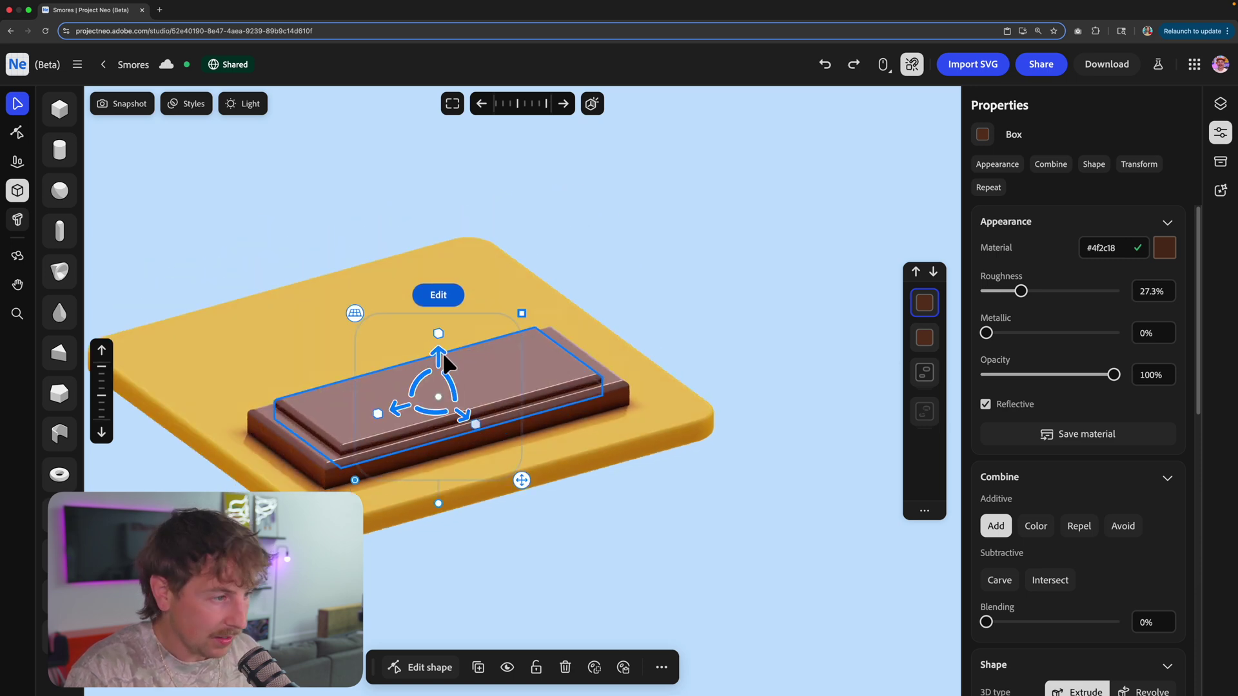
- Duplicate the upper tier, shrink and raise the copy, and set it to Carve to recess the chocolate's top
key(super+d)
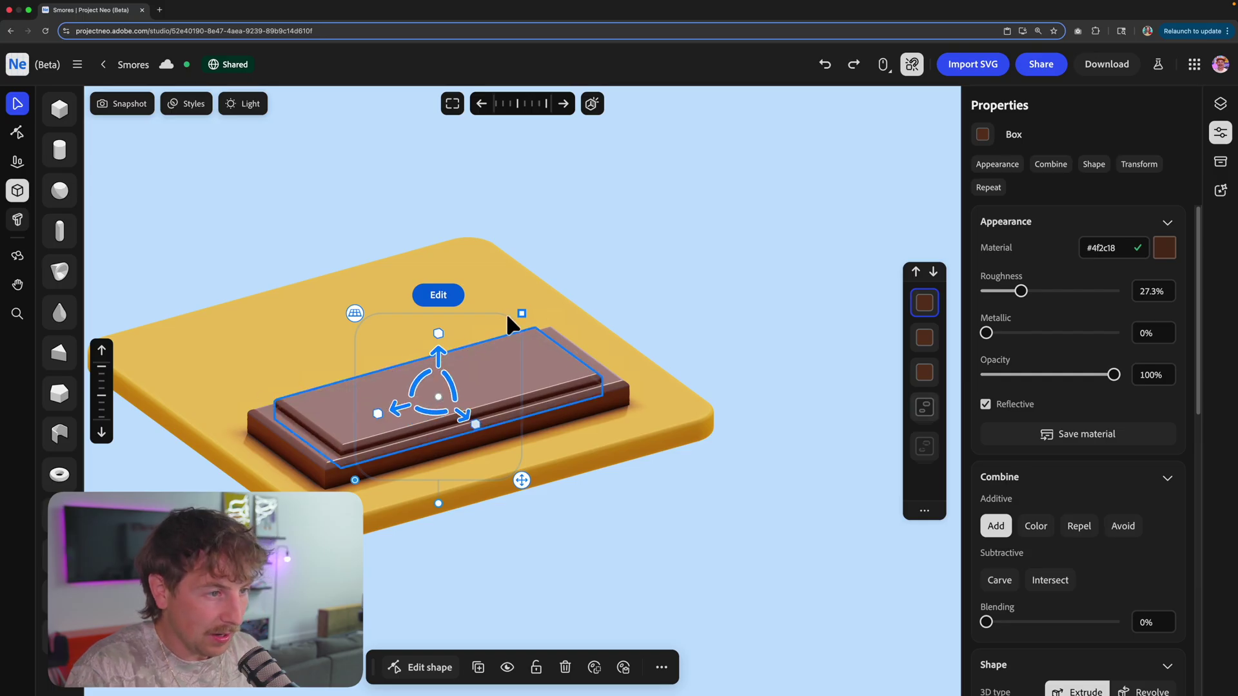
drag(520, 314, 511, 322)
drag(439, 356, 445, 342)
scroll(1022, 414, down, 3)
click(1000, 423)
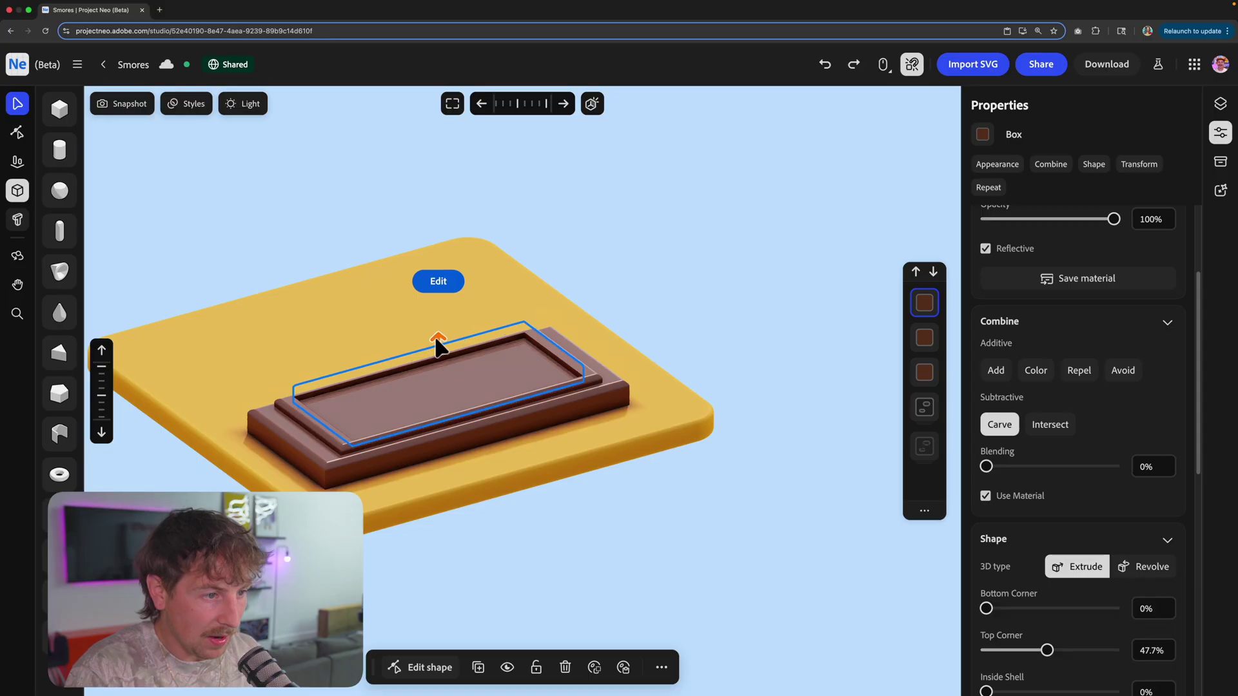
click(619, 346)
middle_drag(619, 350, 676, 337)
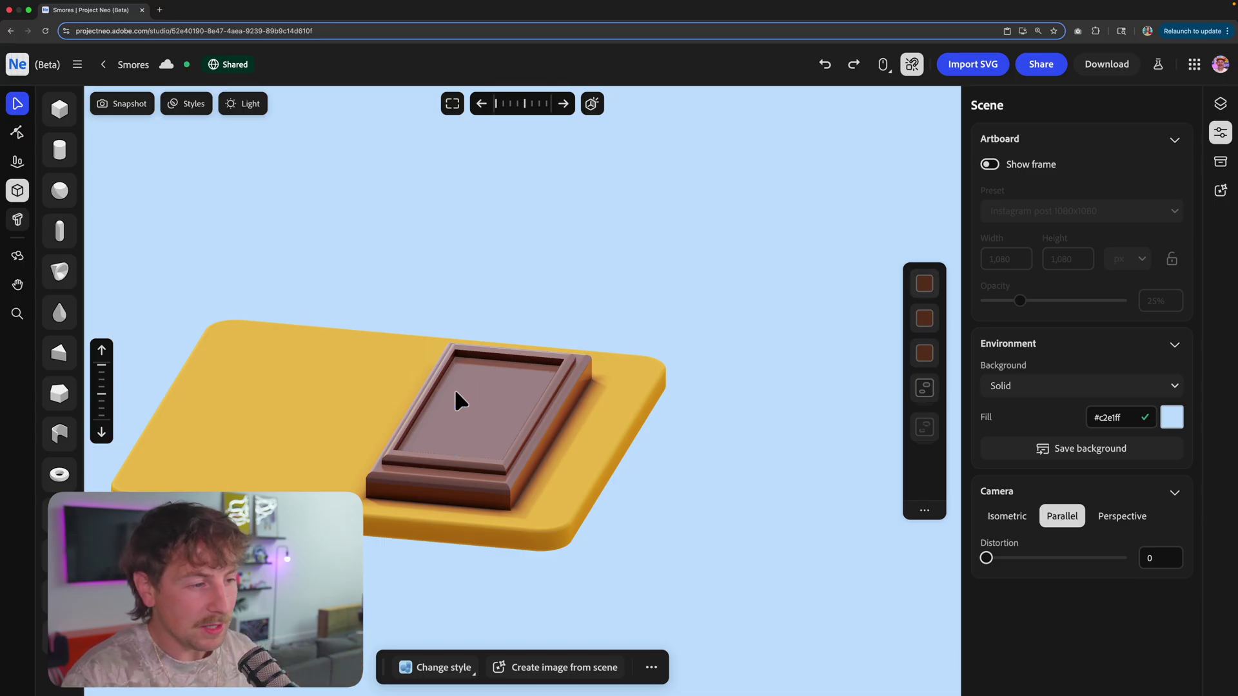
- Group the three boxes that form the chocolate bar
middle_drag(455, 392, 773, 346)
click(637, 401)
key(super+g)
- Align the chocolate group with the lower cracker, centred along the bar's length
drag(655, 256, 470, 497)
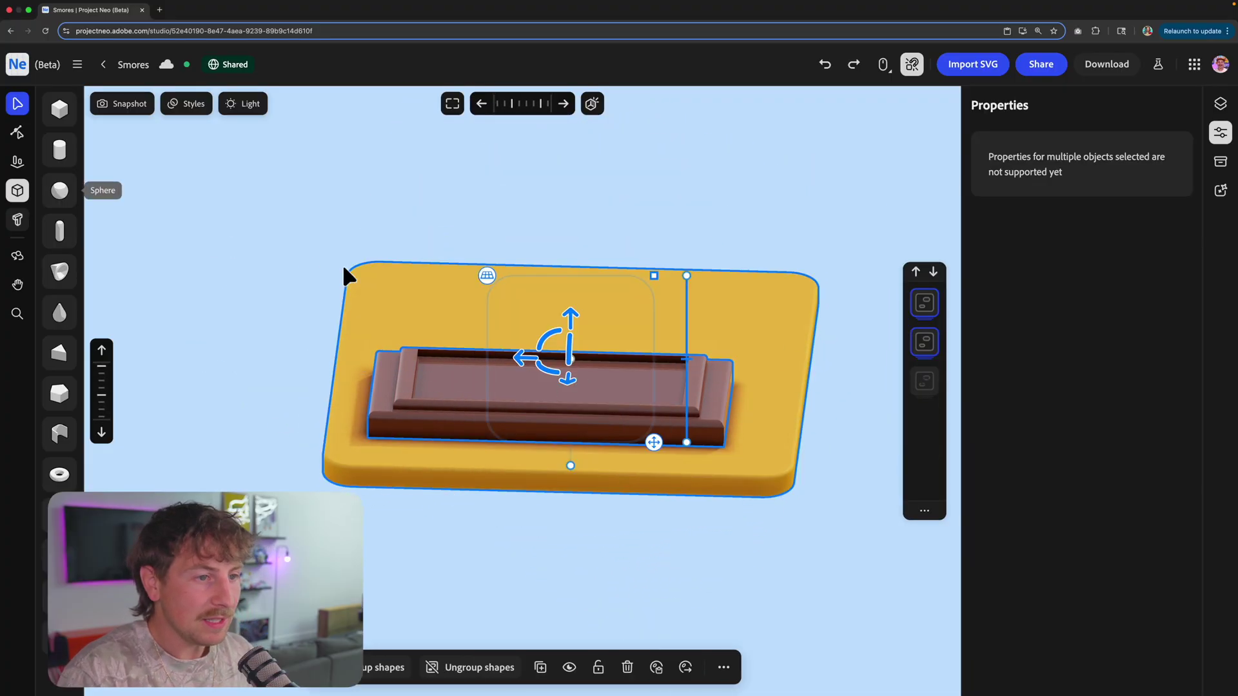
click(25, 167)
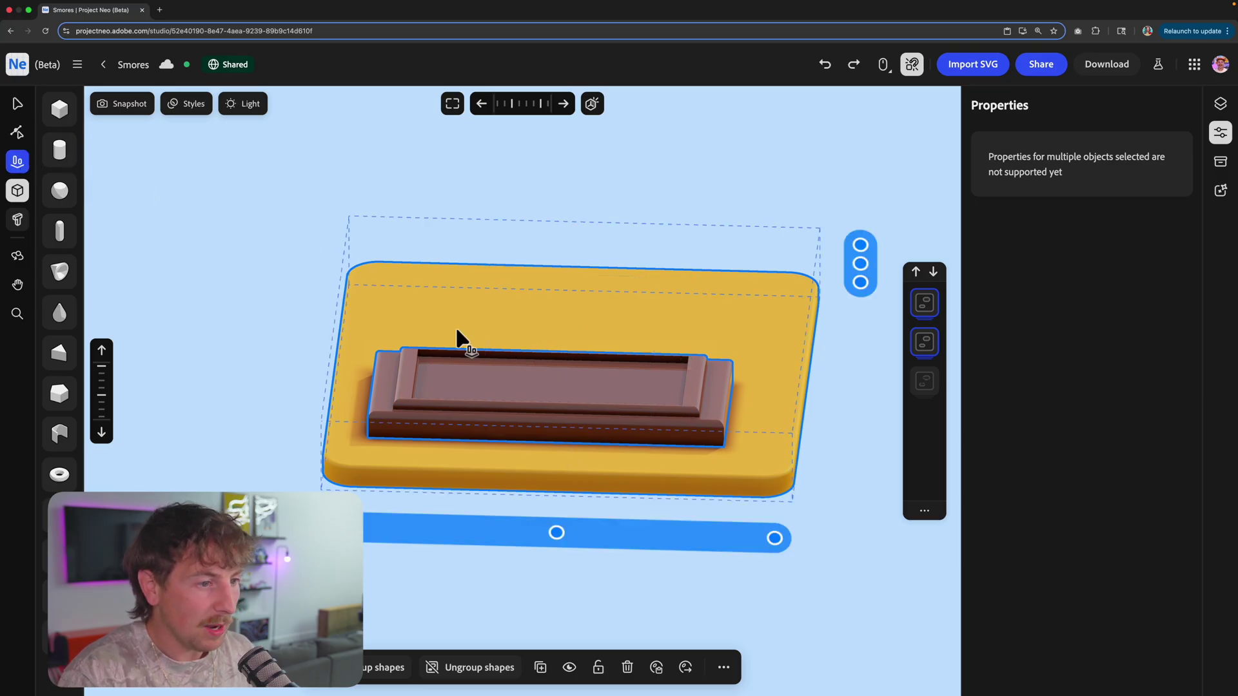
drag(559, 534, 573, 541)
click(691, 554)
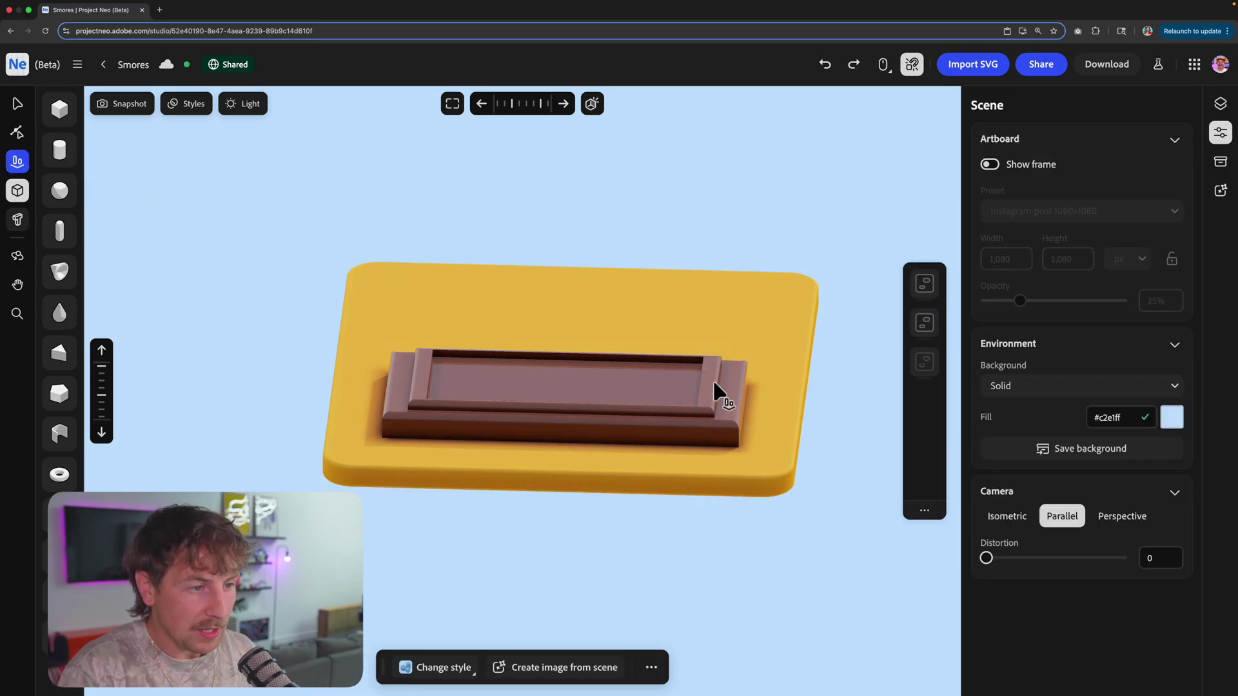
- Duplicate the chocolate group and move the copy alongside it onto the empty half of the lower cracker
drag(713, 386, 658, 373)
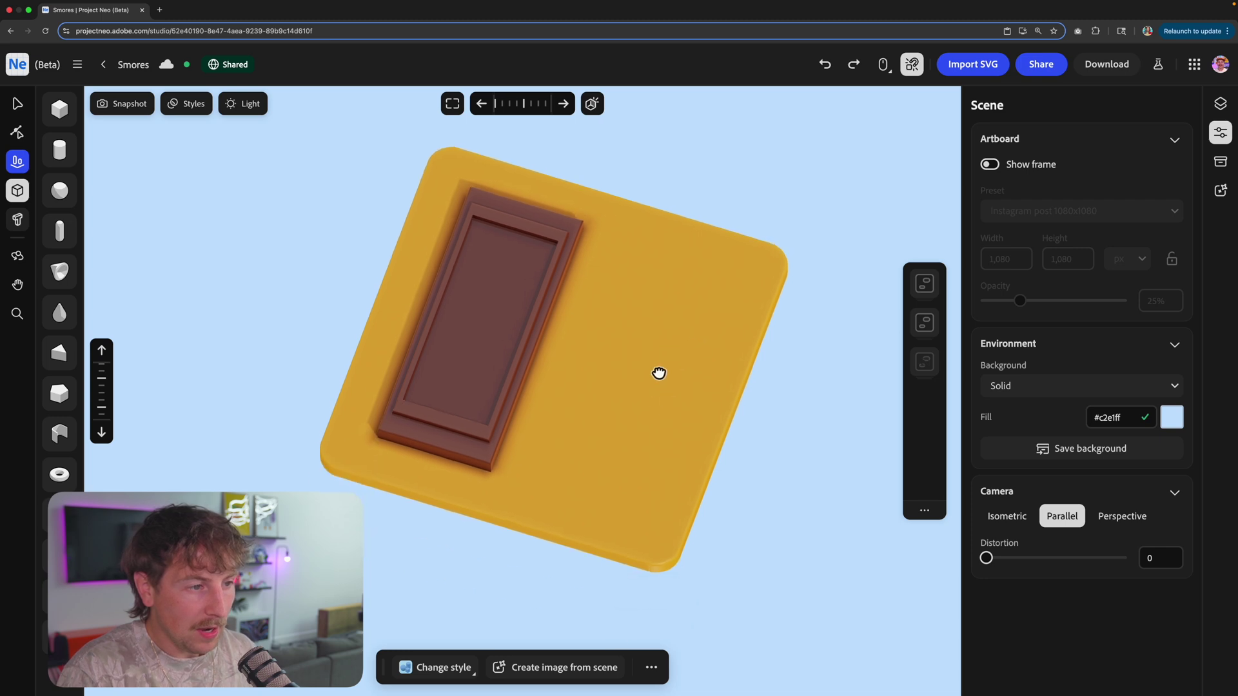
click(456, 338)
key(super+d)
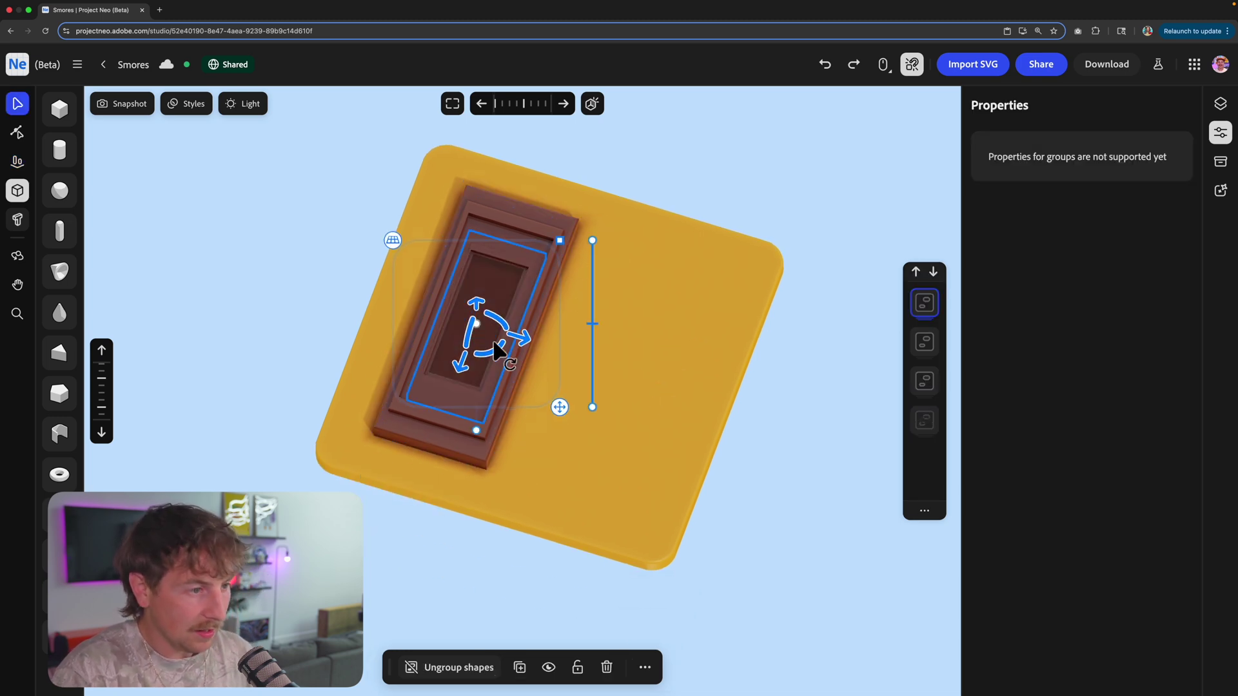
drag(523, 334, 669, 384)
- Select both chocolate bars and group them together
shift+click(490, 326)
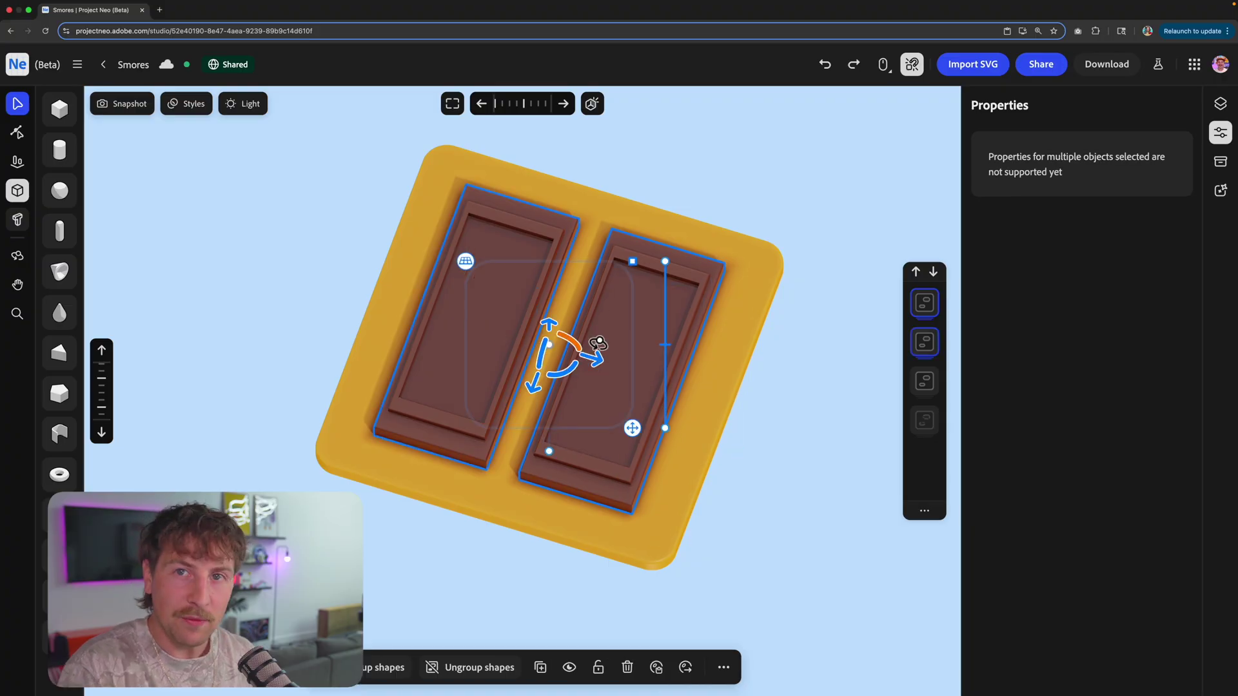
middle_drag(597, 342, 574, 324)
key(super+g)
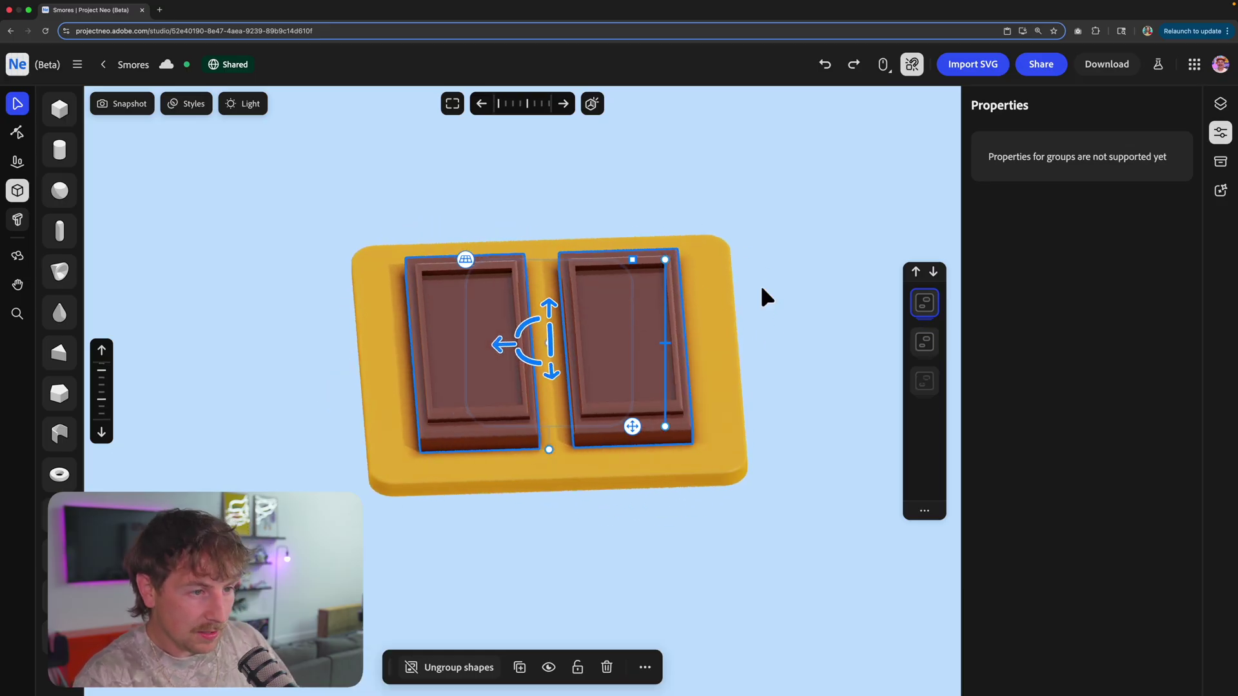
- Align the grouped pair of chocolate bars to the centre of the lower cracker
drag(241, 220, 685, 445)
click(18, 162)
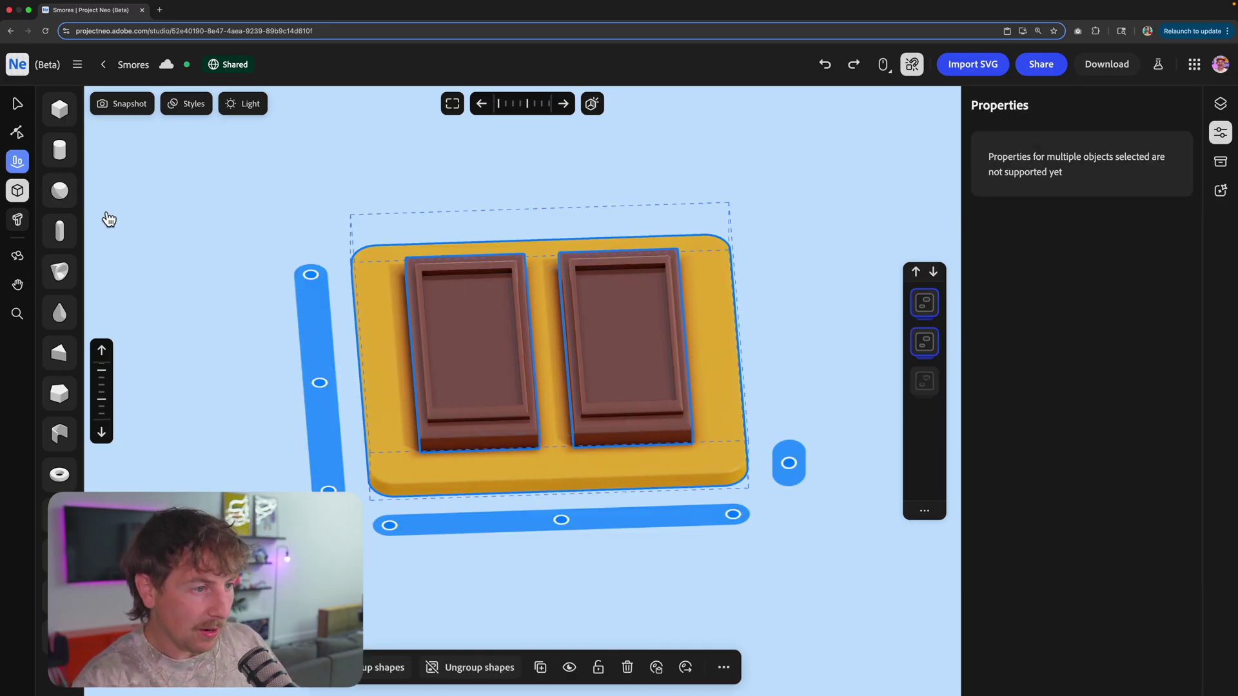
click(318, 381)
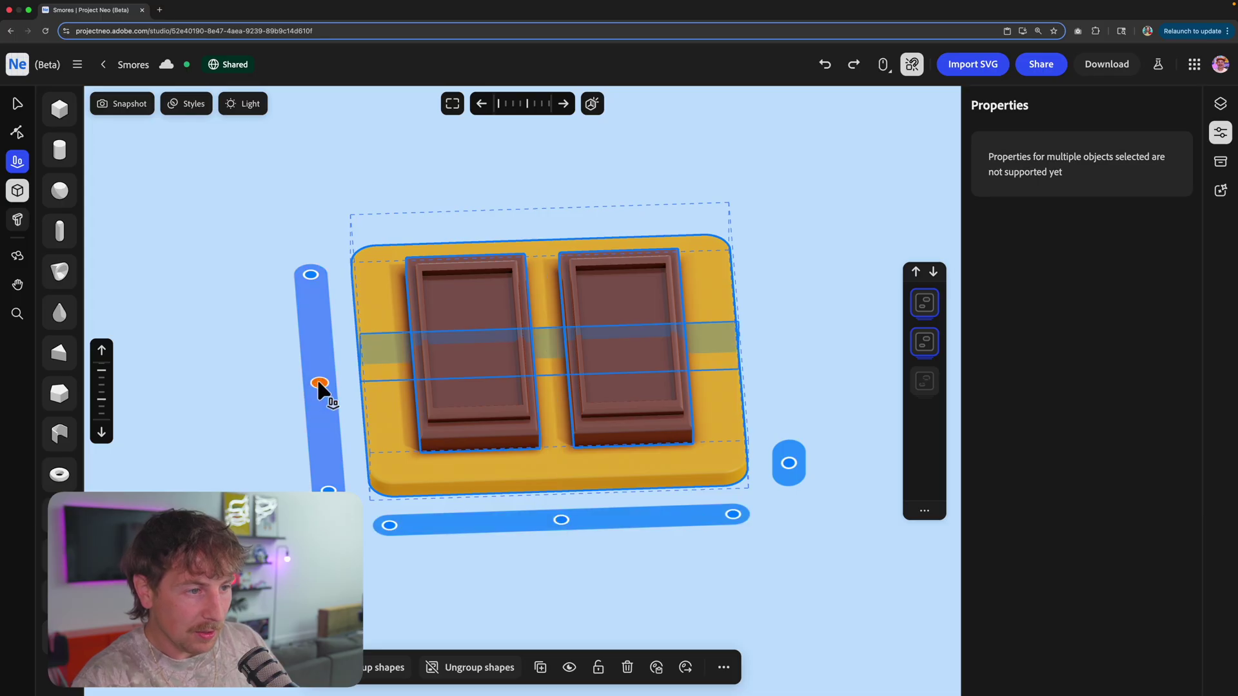
click(246, 363)
- Scale the grouped pair of chocolate bars up slightly on the lower cracker
middle_drag(469, 343, 586, 370)
click(586, 370)
key(v)
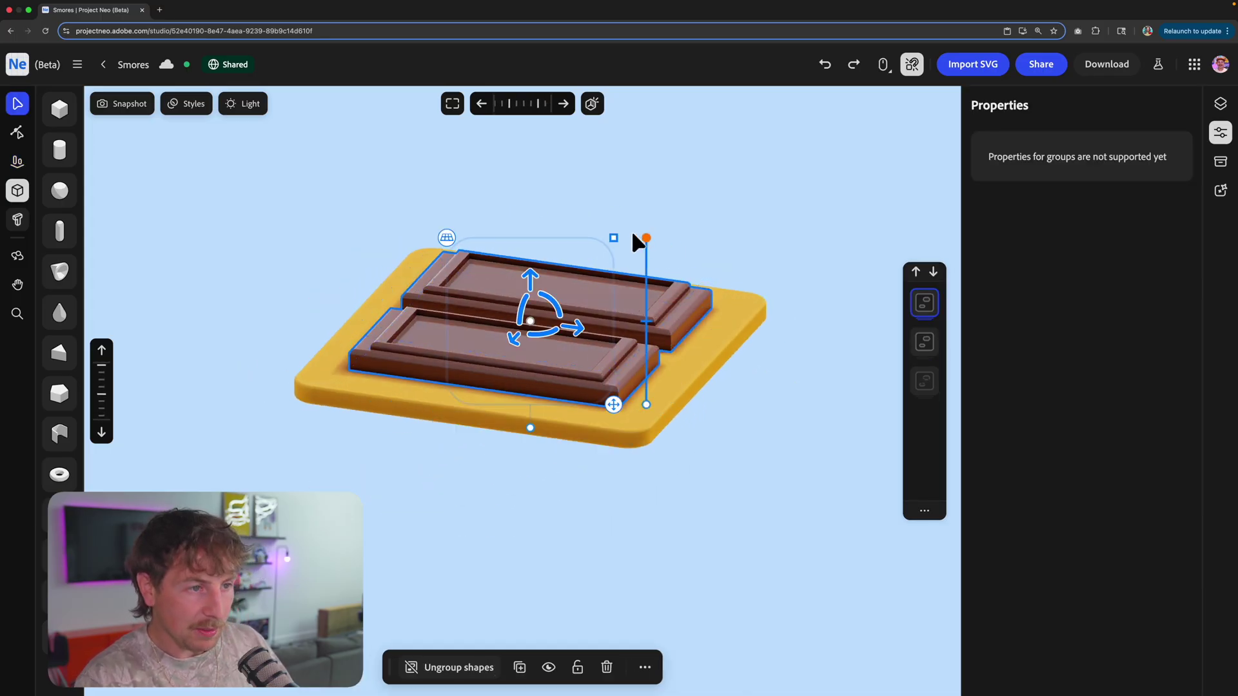
mouse_move(645, 238)
mouse_down()
mouse_move(622, 233)
mouse_move(632, 231)
mouse_up()
middle_drag(627, 276, 743, 283)
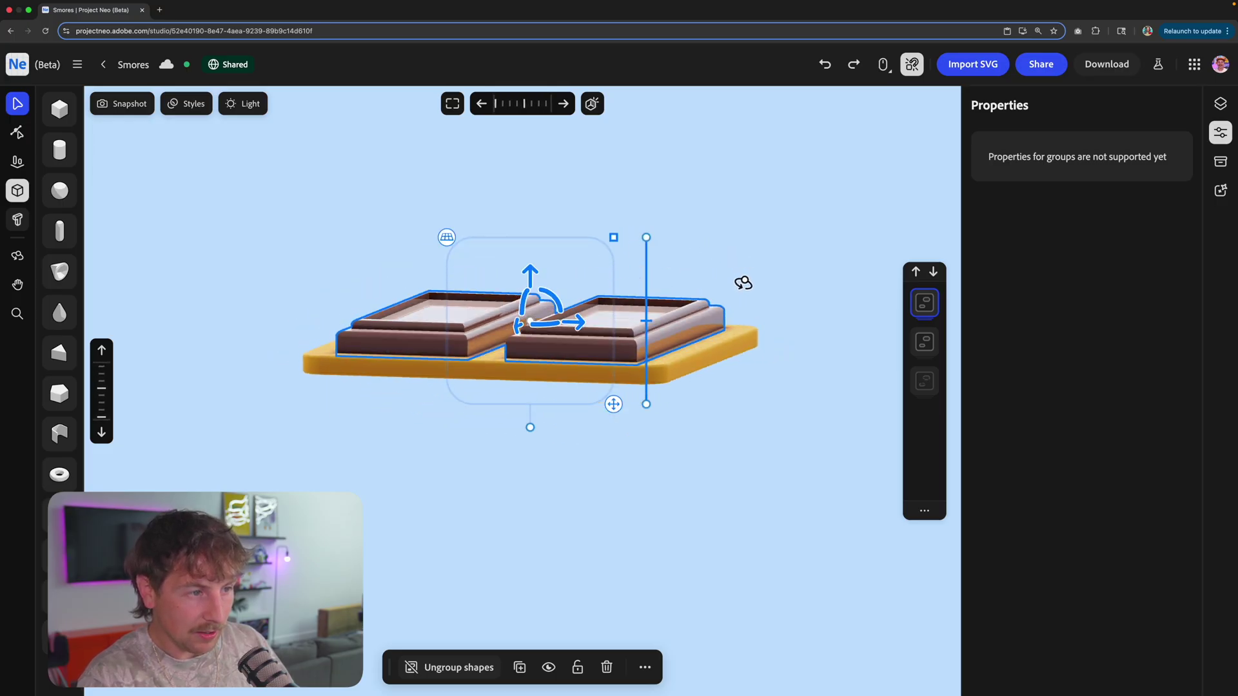
- Show the upper cracker's layer to check the spacing above the chocolate, and hide it again
middle_drag(586, 393, 604, 320)
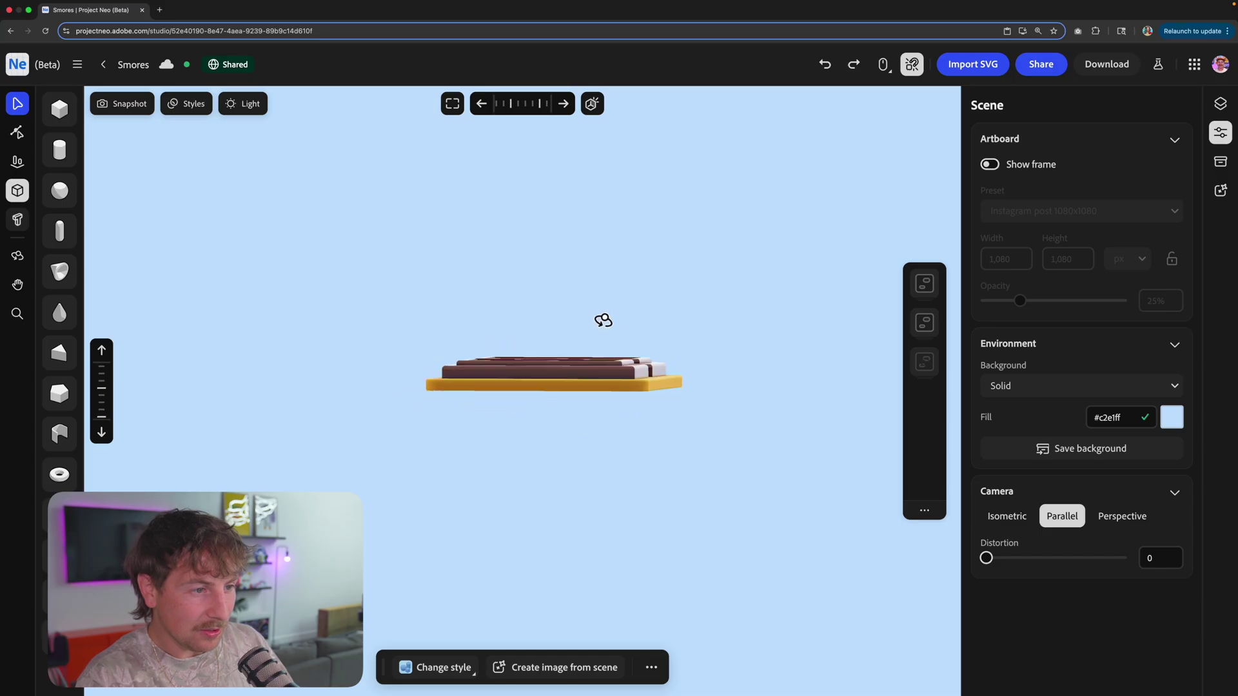
drag(603, 321, 698, 365)
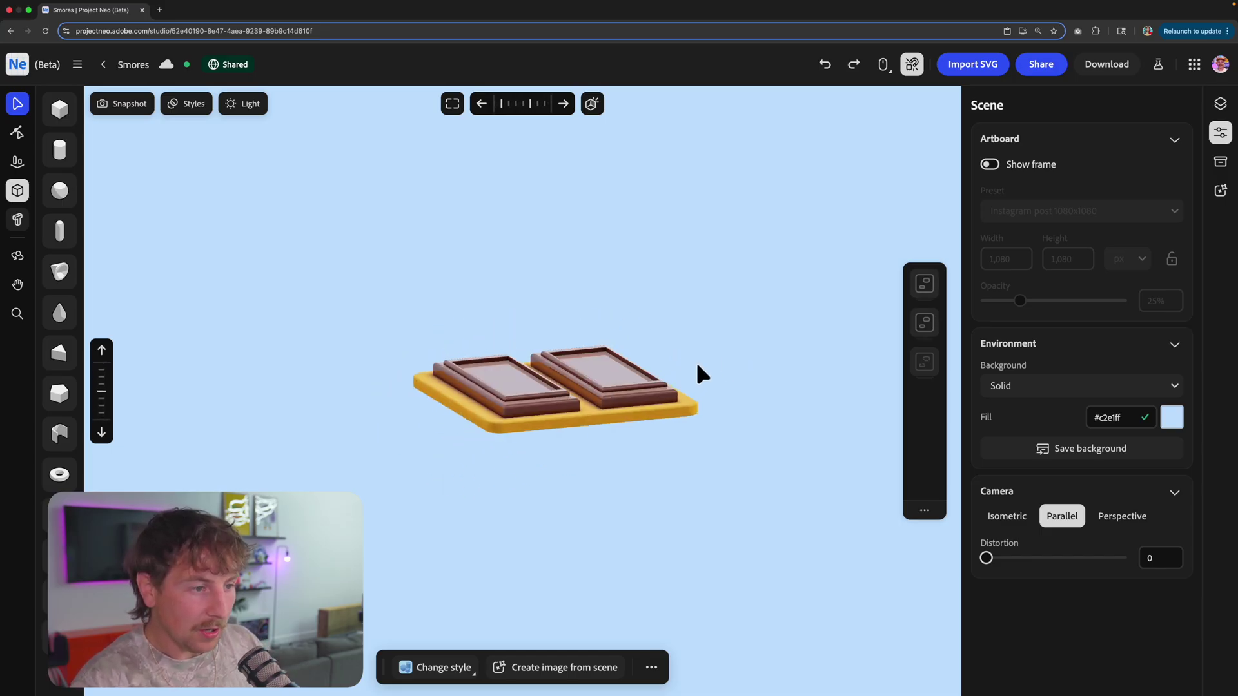
click(927, 365)
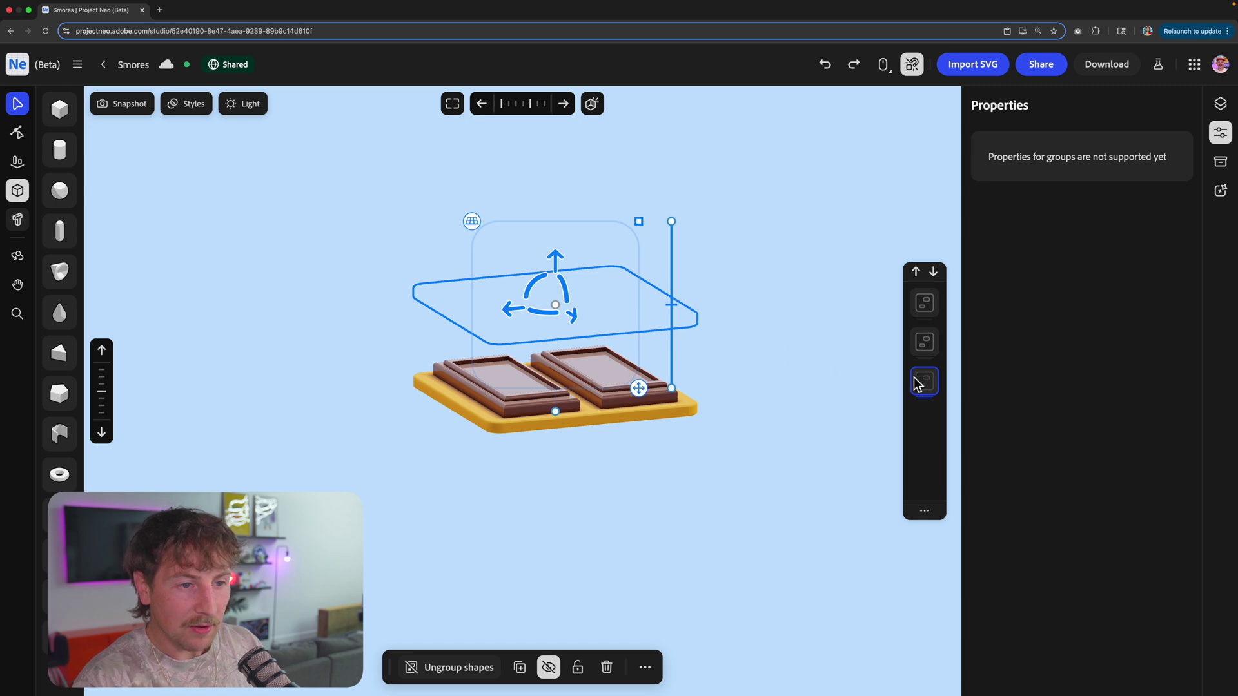
right_click(918, 385)
click(997, 465)
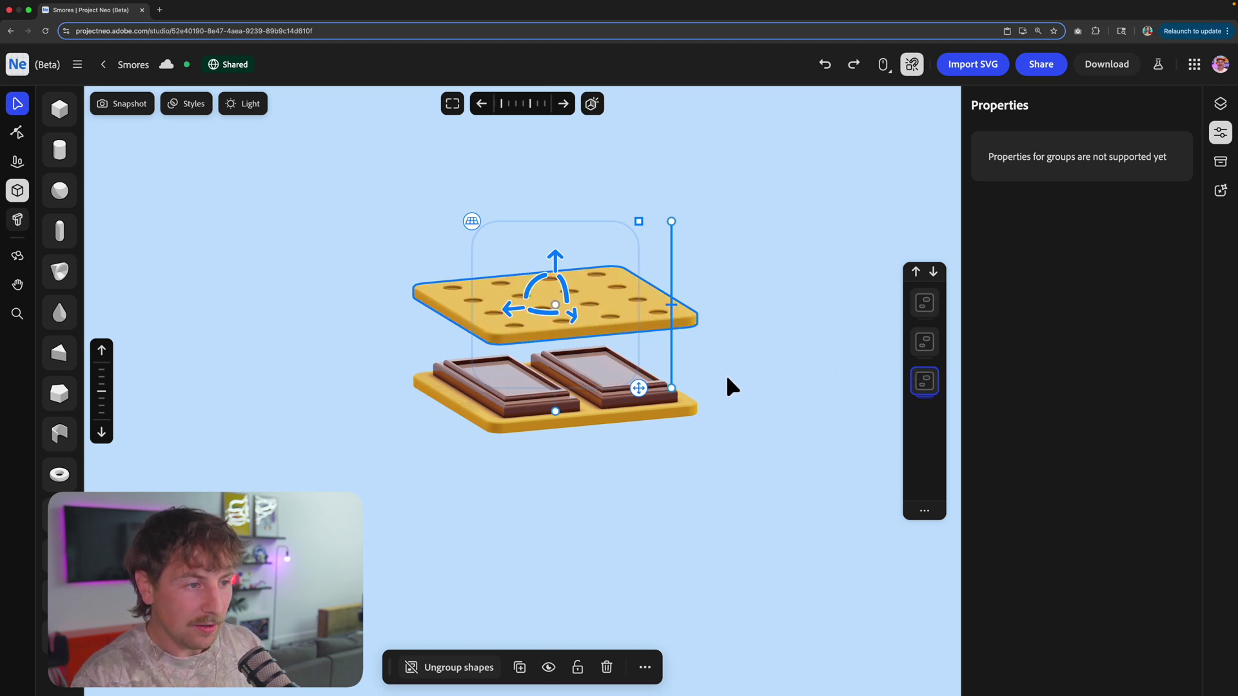
right_click(925, 381)
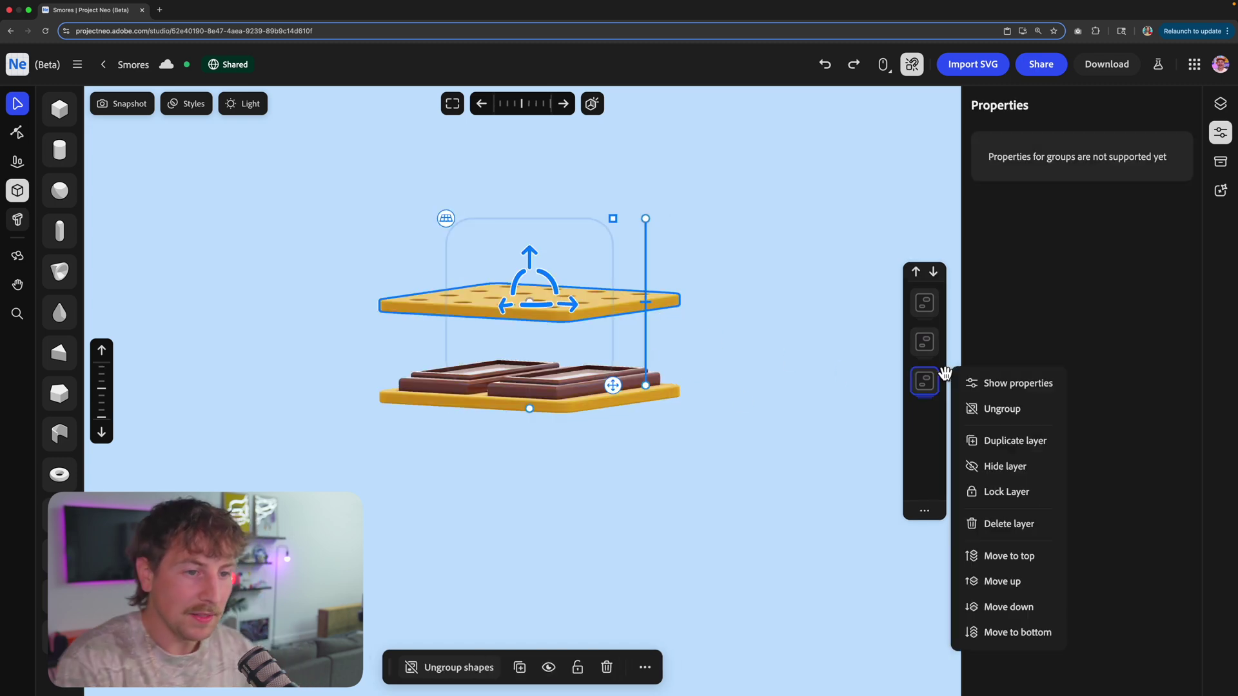
click(1000, 475)
right_drag(774, 425, 584, 454)
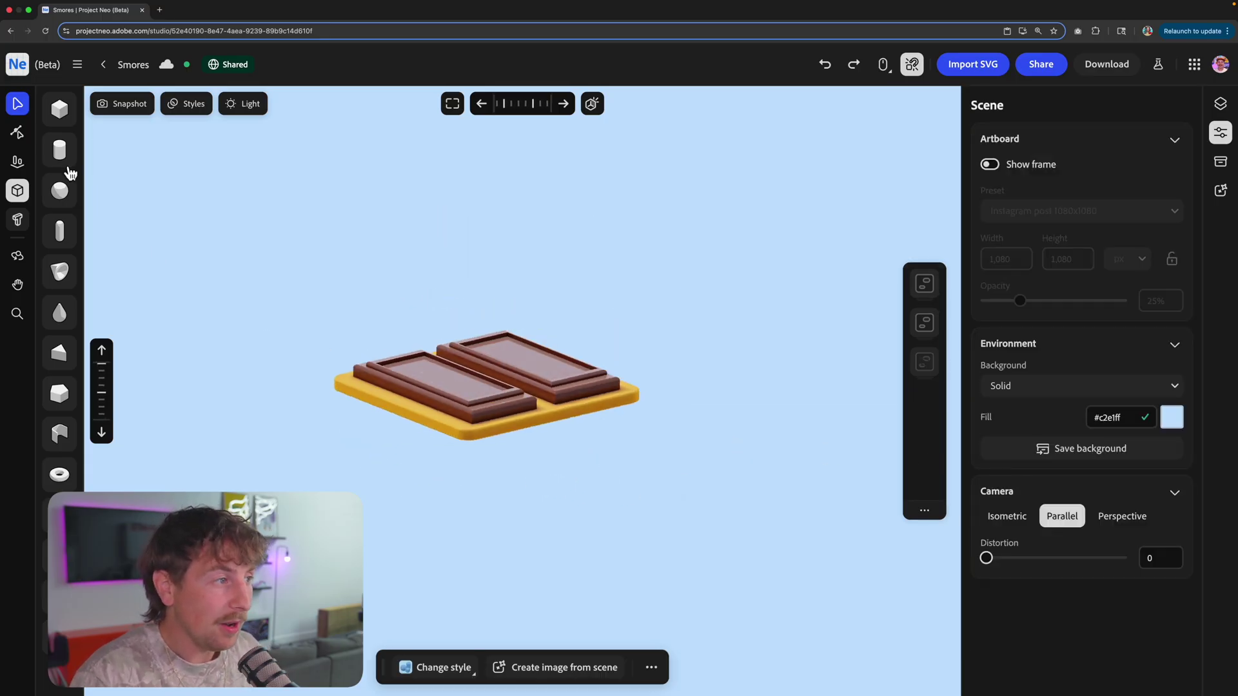
click(59, 190)
click(254, 233)
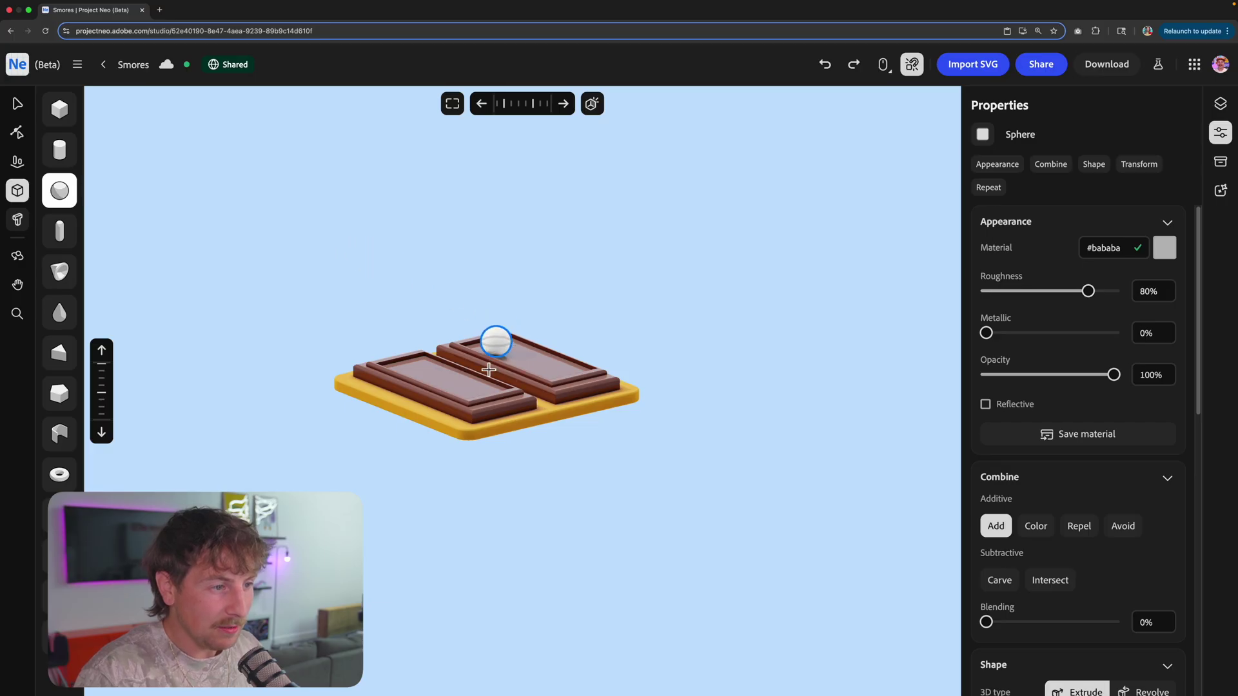
click(505, 381)
click(509, 380)
middle_drag(509, 380, 454, 432)
key(Delete)
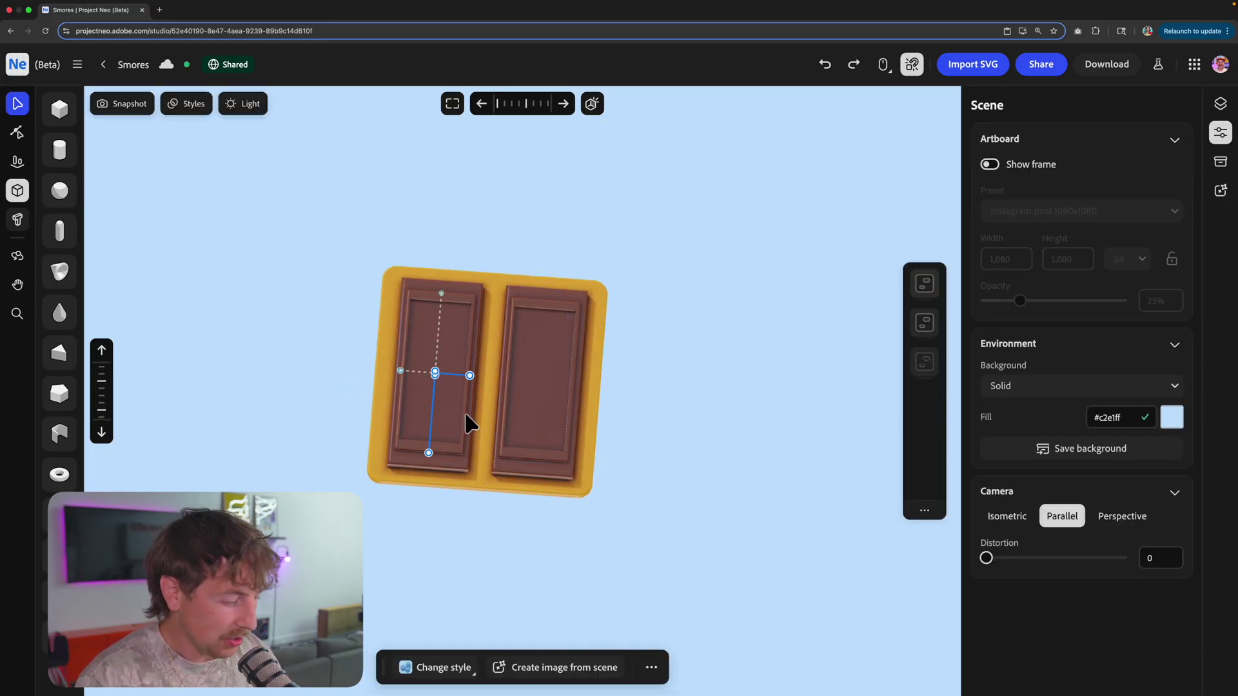
- Place a sphere midway between the two chocolate bars and scale it up until it nearly spans the lower cracker
click(60, 190)
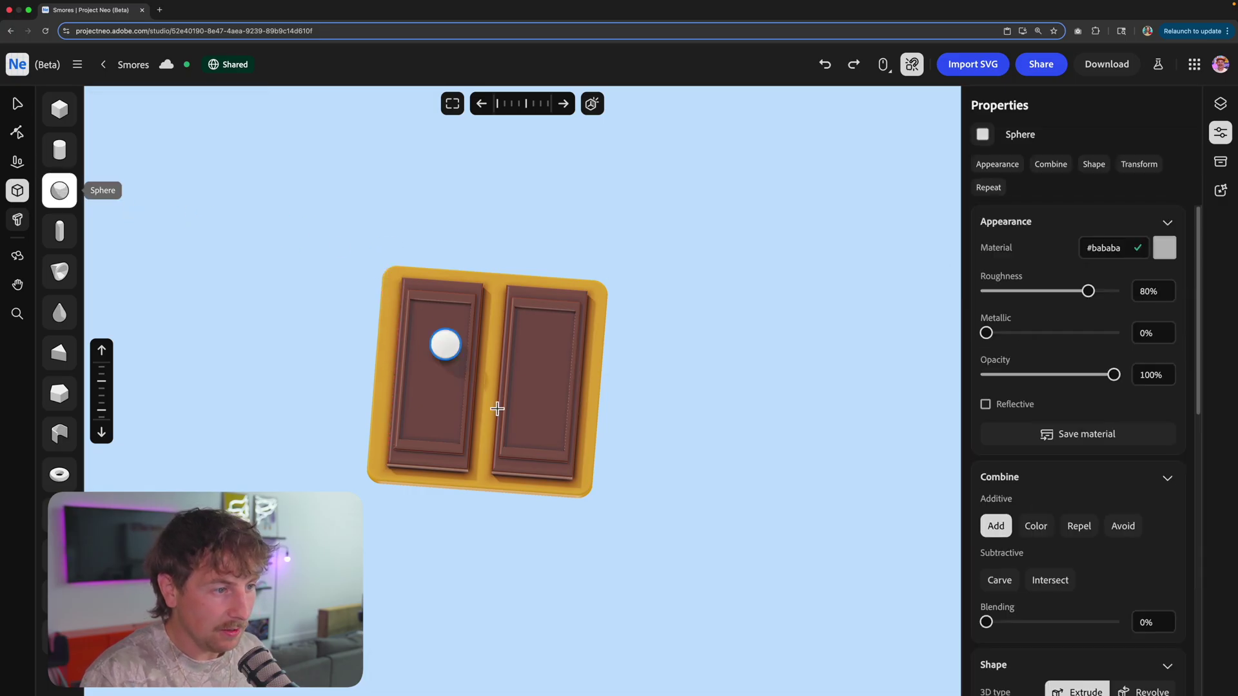
click(492, 385)
middle_drag(485, 376, 502, 325)
drag(570, 292, 903, 113)
mouse_move(632, 307)
right_down()
mouse_move(700, 276)
mouse_move(619, 268)
mouse_move(597, 290)
mouse_move(649, 295)
right_up()
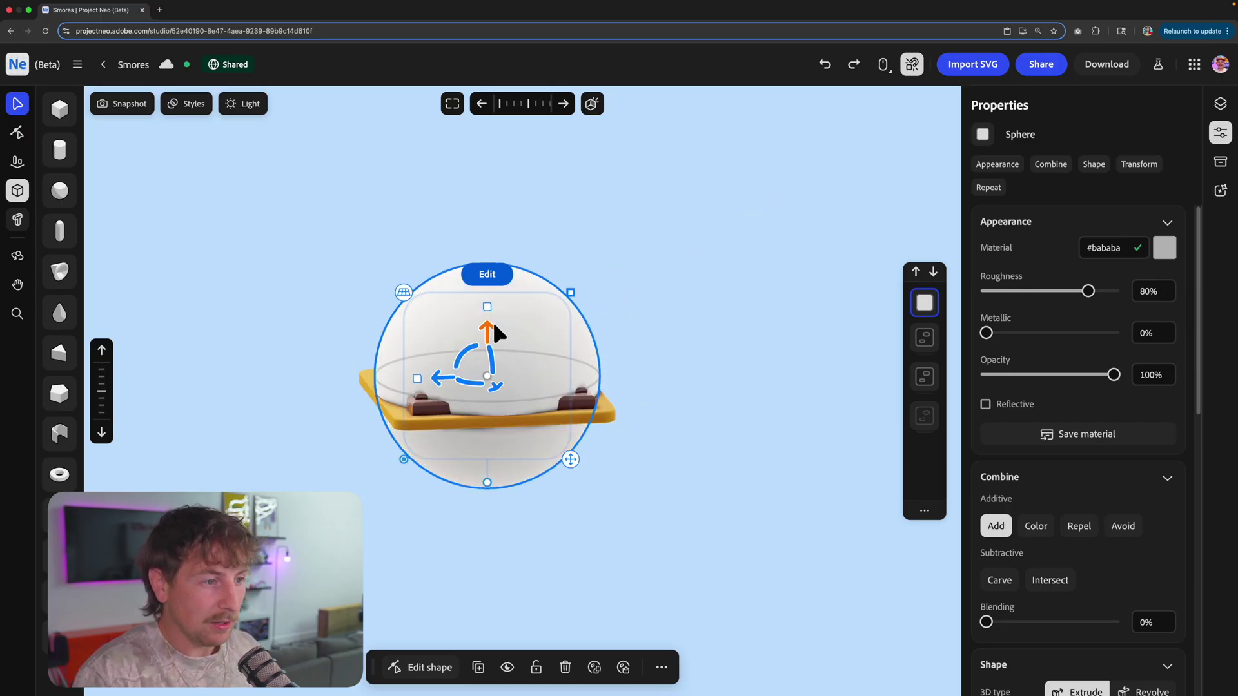
- Flatten the sphere vertically into a marshmallow shape and raise it onto the chocolate bars
mouse_move(493, 321)
mouse_down()
mouse_move(485, 231)
mouse_move(482, 331)
mouse_up()
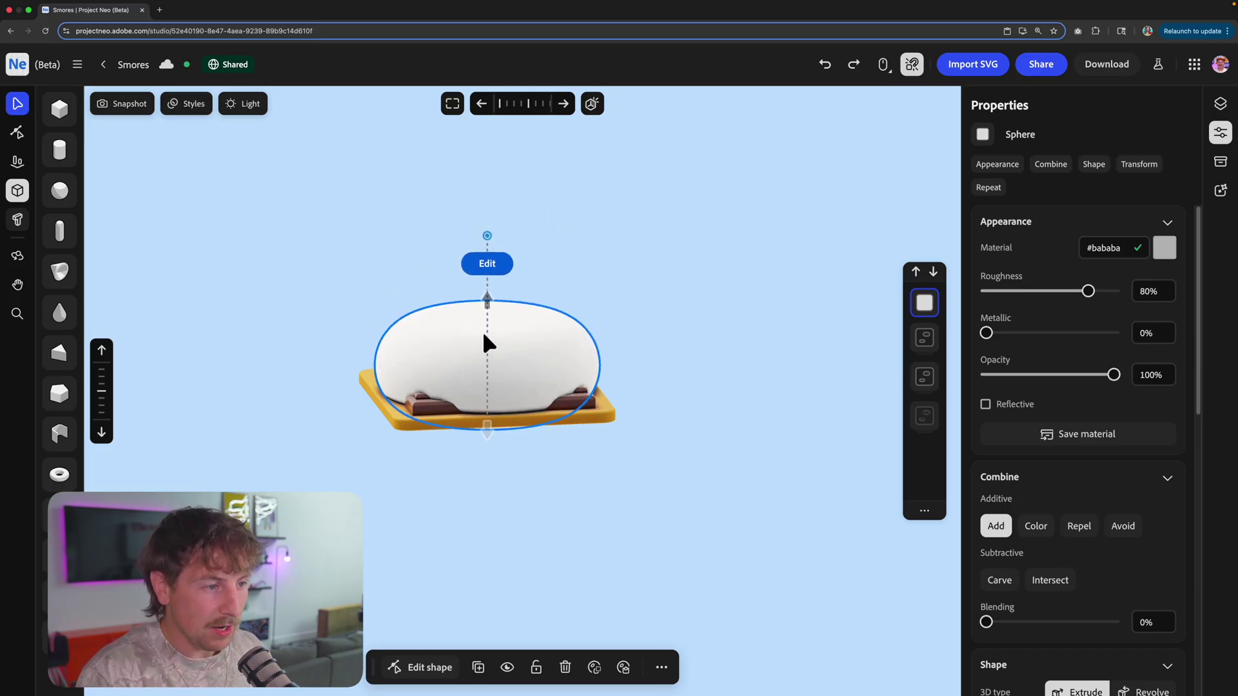
right_drag(482, 331, 512, 324)
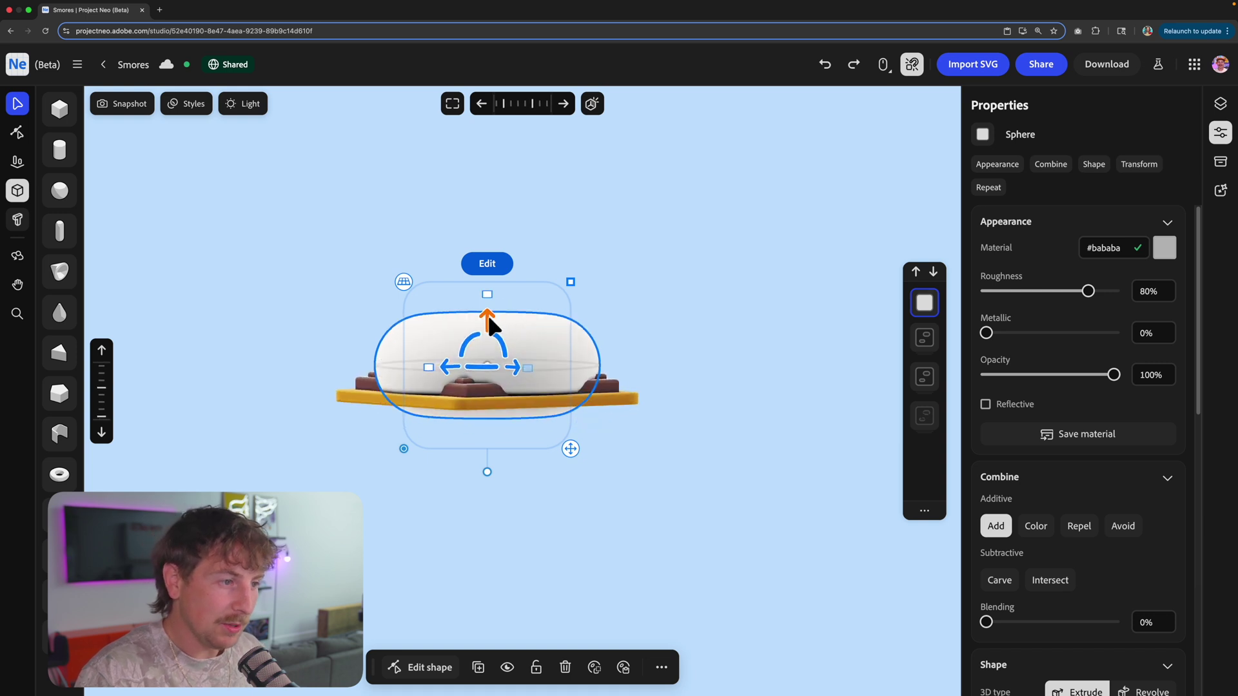
drag(487, 315, 489, 292)
right_drag(513, 308, 559, 320)
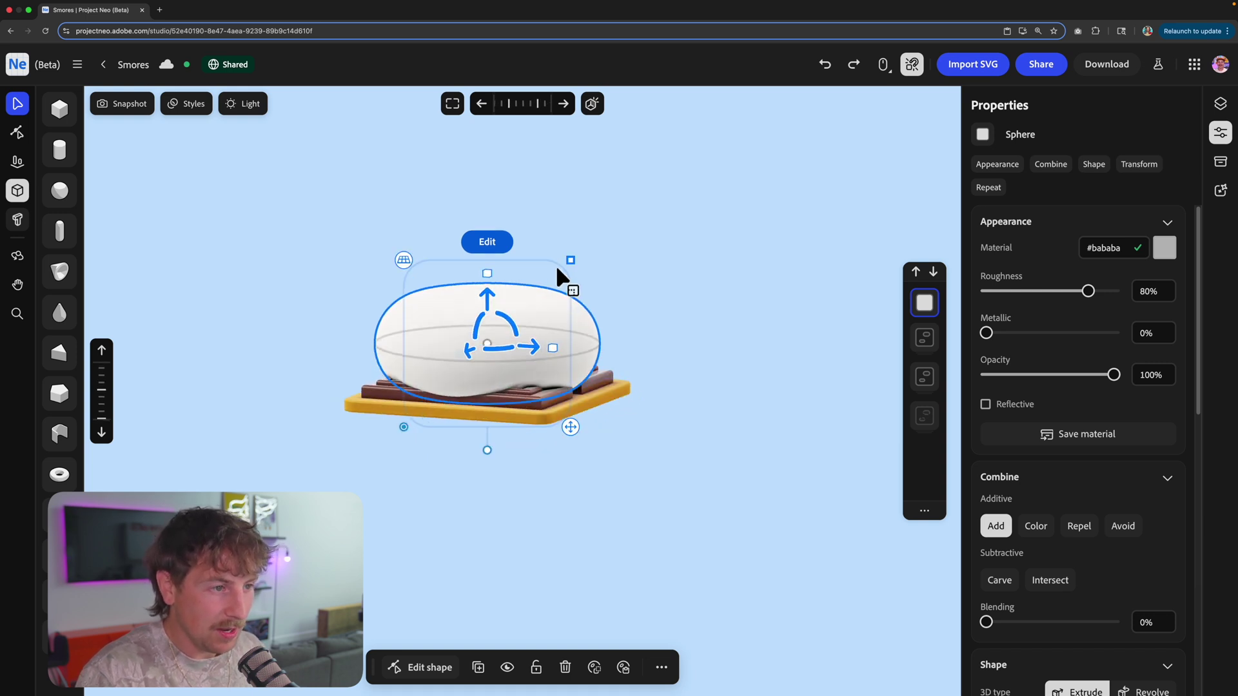
- Fine-tune the flattened sphere's size and lower it slightly so it sags over the chocolate bars
drag(571, 260, 570, 256)
drag(488, 265, 488, 281)
right_drag(488, 290, 633, 310)
click(633, 311)
scroll(539, 371, up, 3)
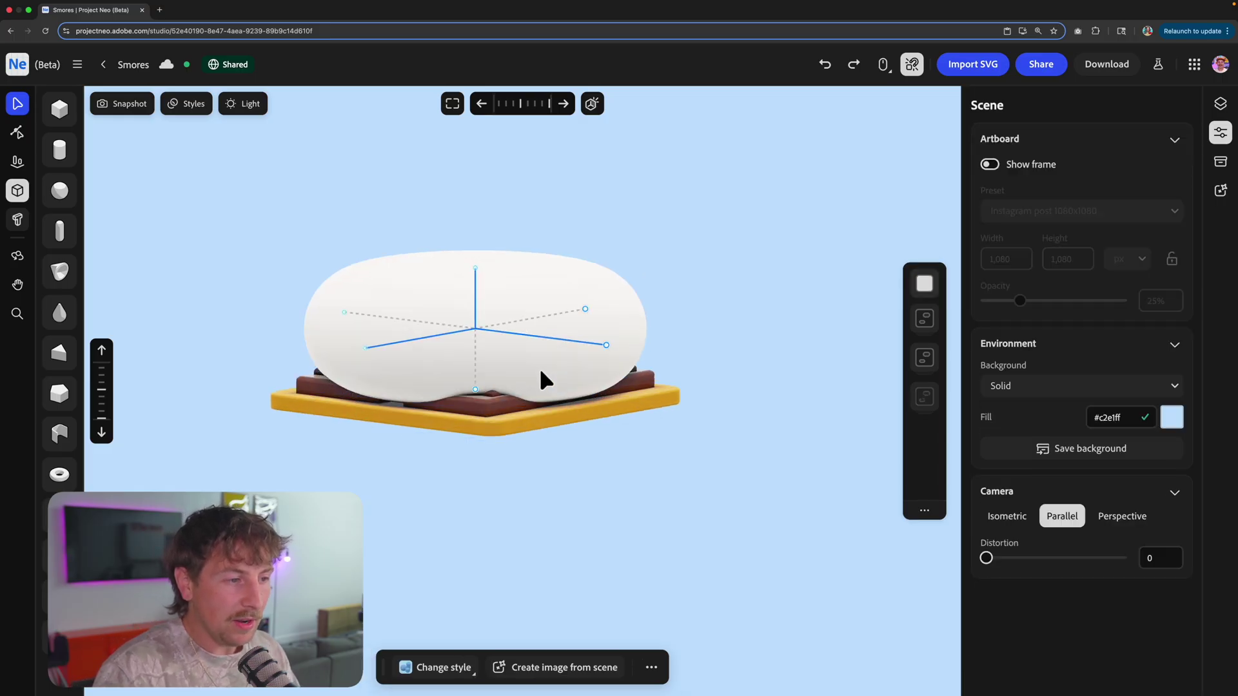
right_drag(560, 386, 525, 382)
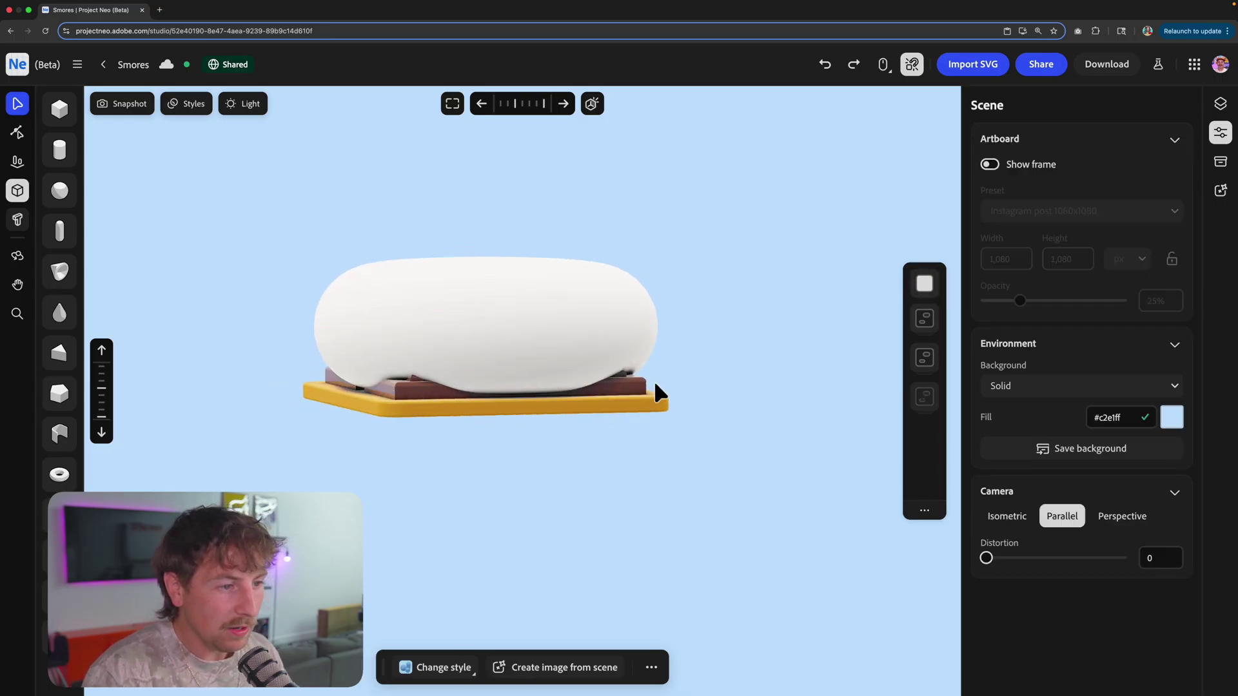
mouse_move(655, 385)
right_down()
mouse_move(548, 398)
mouse_move(506, 368)
mouse_move(670, 396)
right_up()
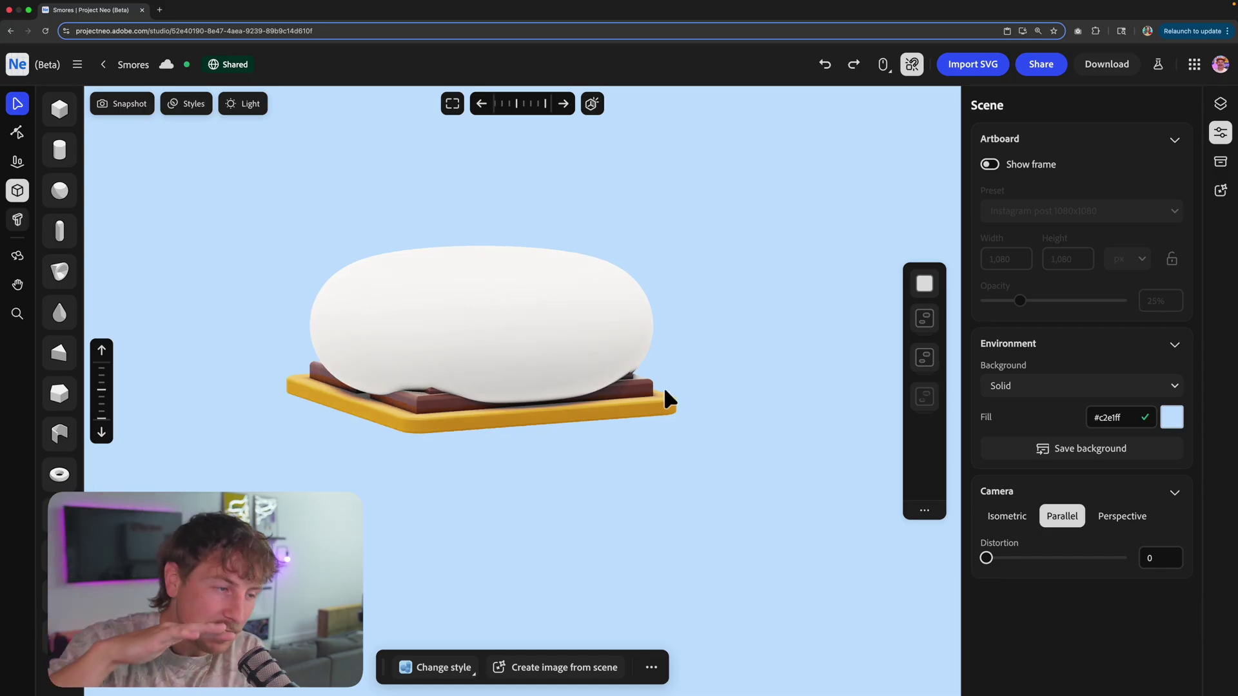
- Inflate the marshmallow for a rounder, softer shape and reduce its size so it stays within the lower cracker
click(572, 348)
scroll(1059, 423, down, 1)
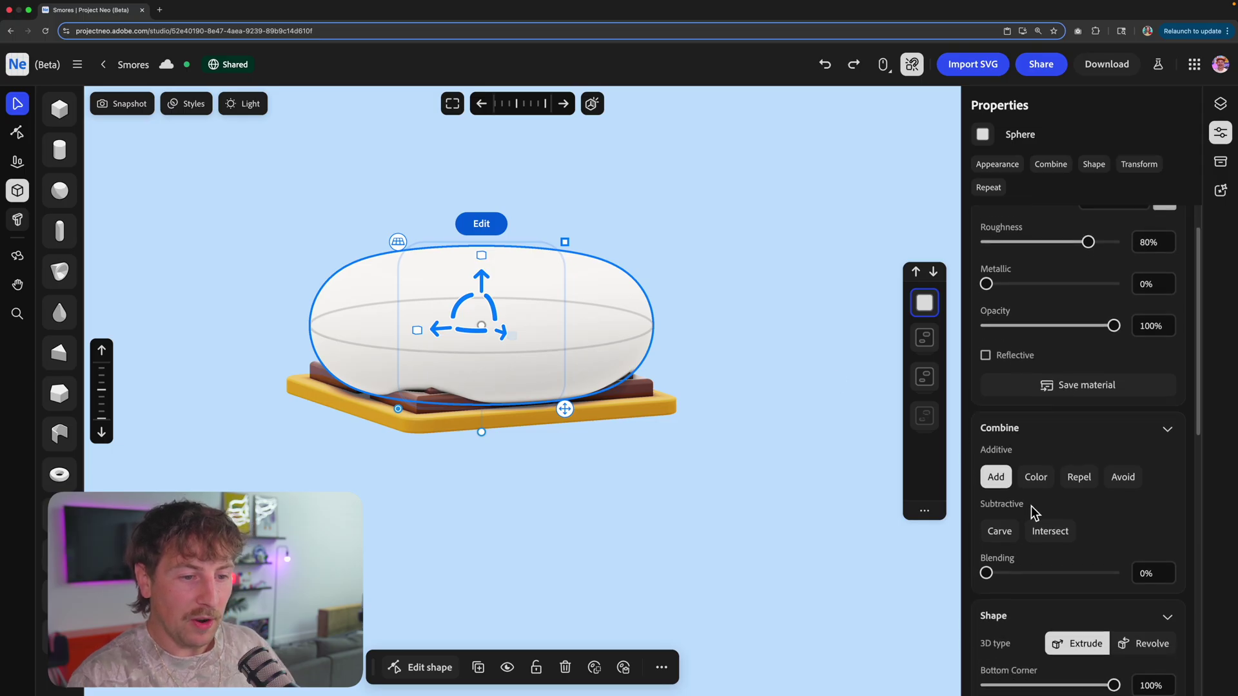
scroll(1030, 506, down, 6)
scroll(1035, 503, up, 2)
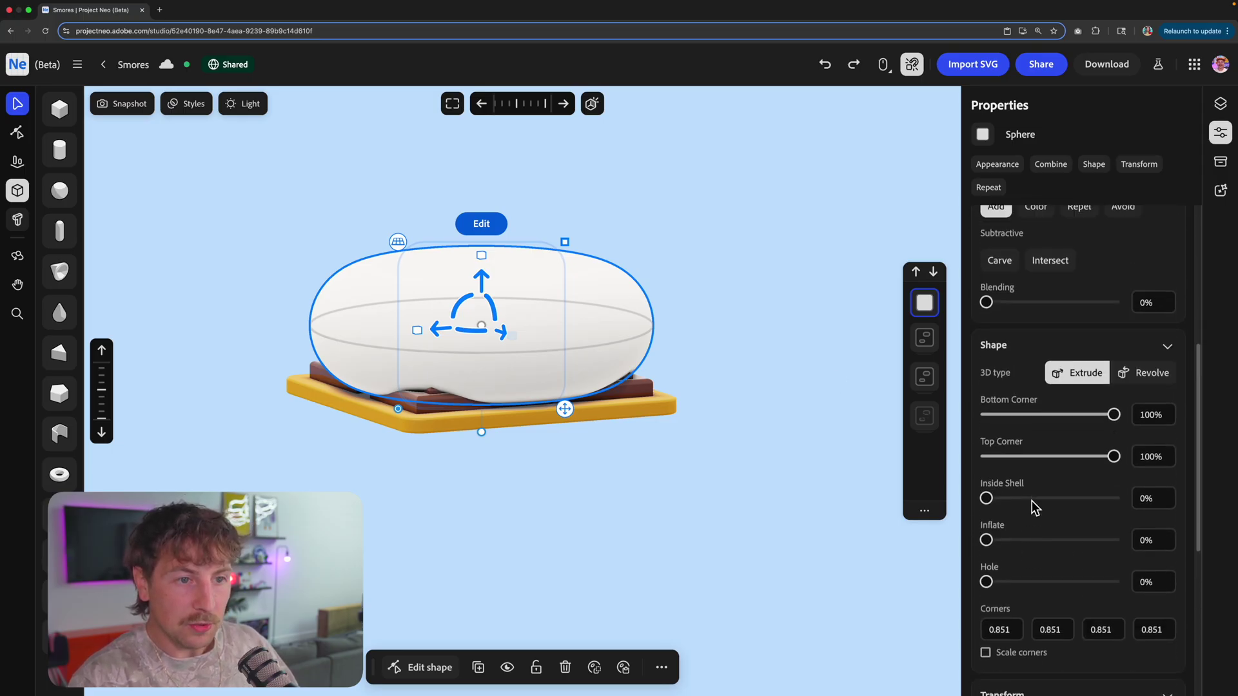
scroll(1019, 477, down, 2)
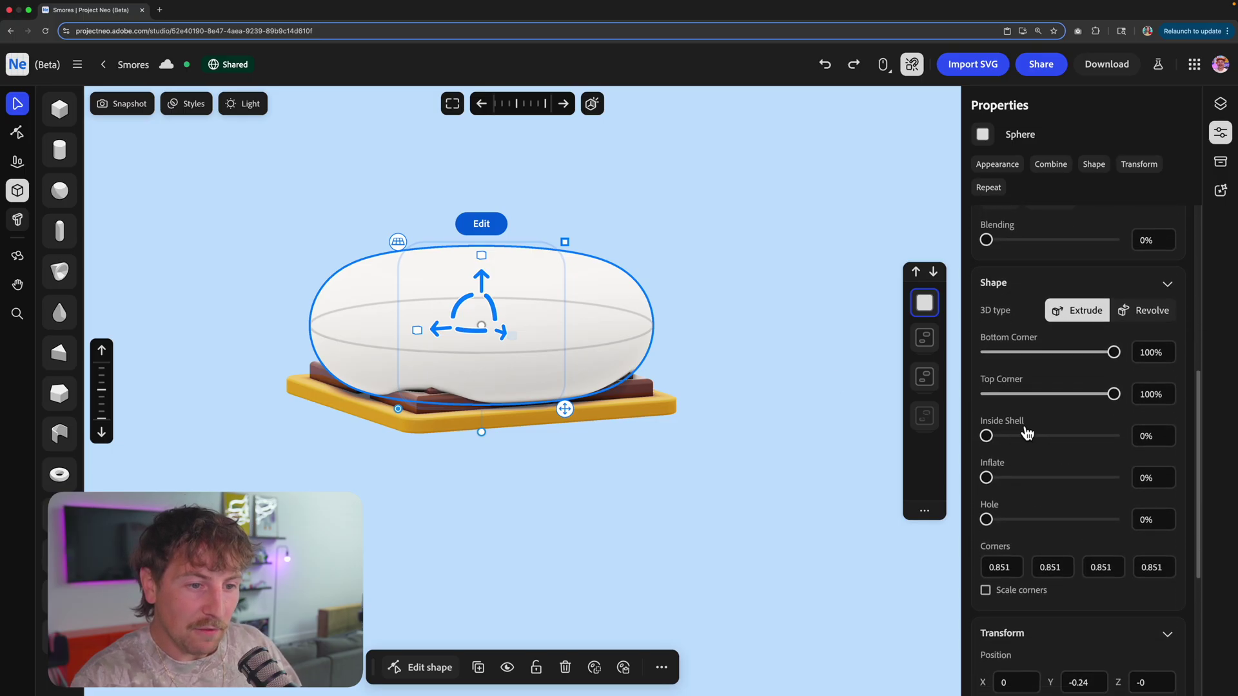
scroll(1006, 464, down, 1)
drag(995, 479, 988, 476)
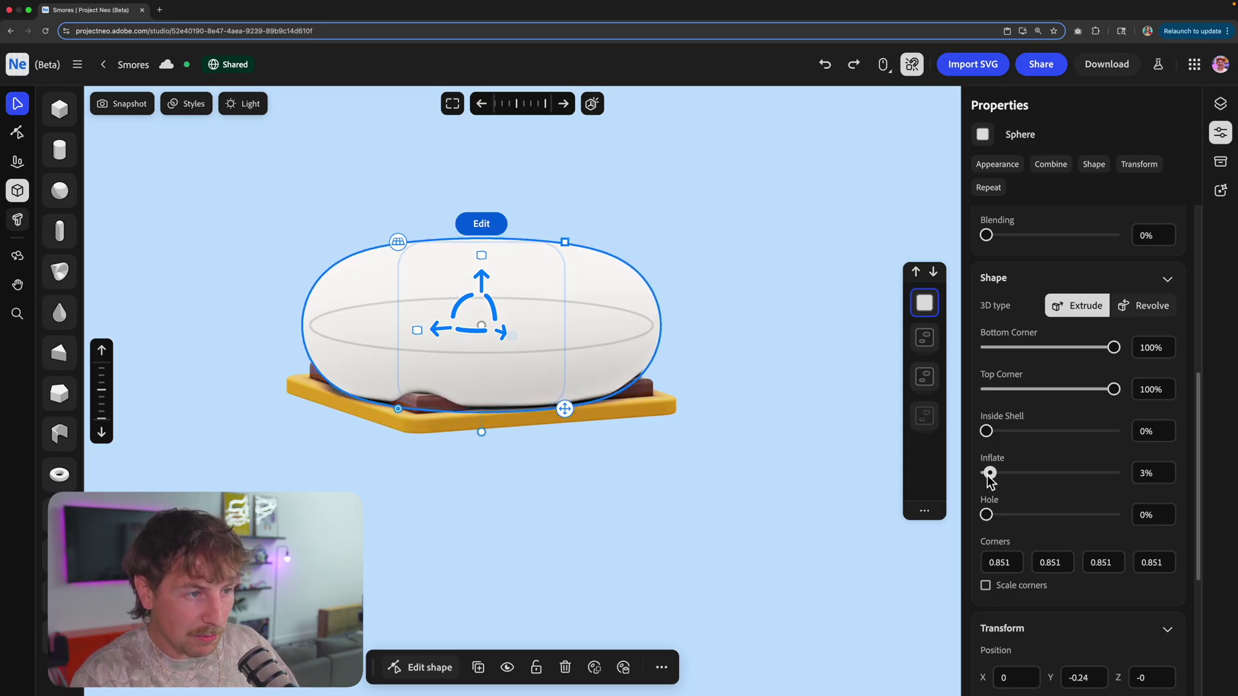
drag(696, 322, 515, 318)
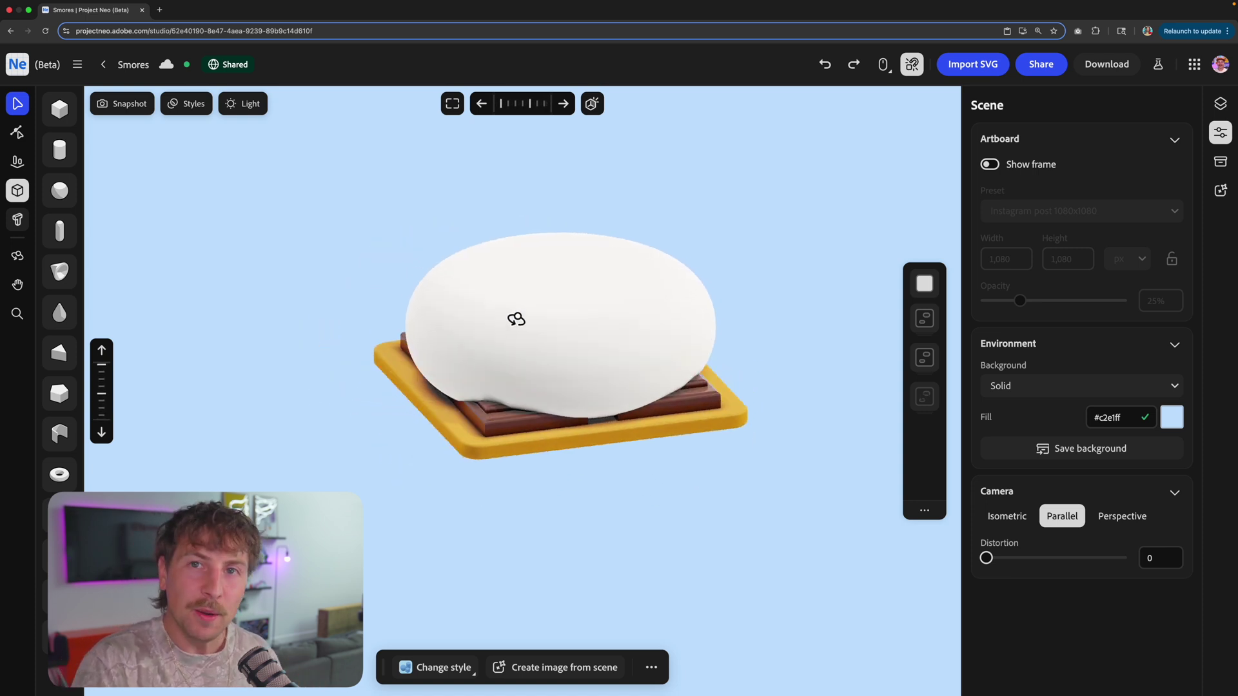
mouse_move(515, 318)
mouse_down()
mouse_move(539, 315)
mouse_move(516, 309)
mouse_up()
- Change the marshmallow's material colour to a warm cream, #f2ceb8
click(516, 310)
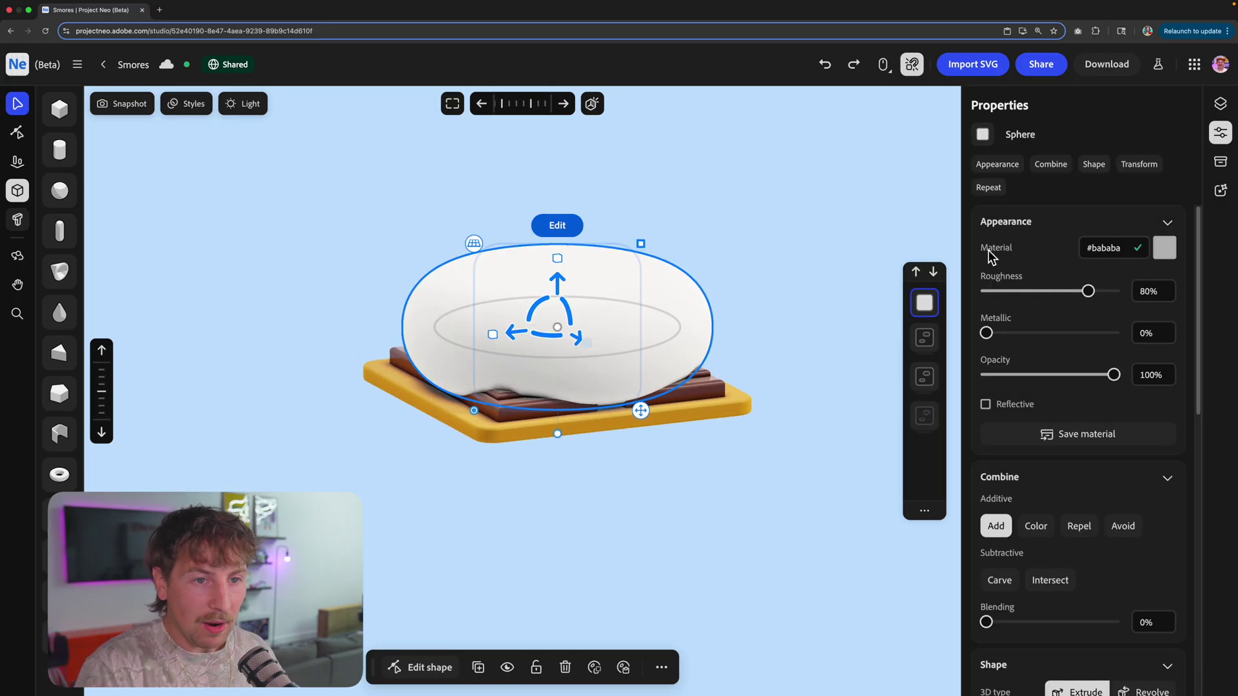
click(1163, 248)
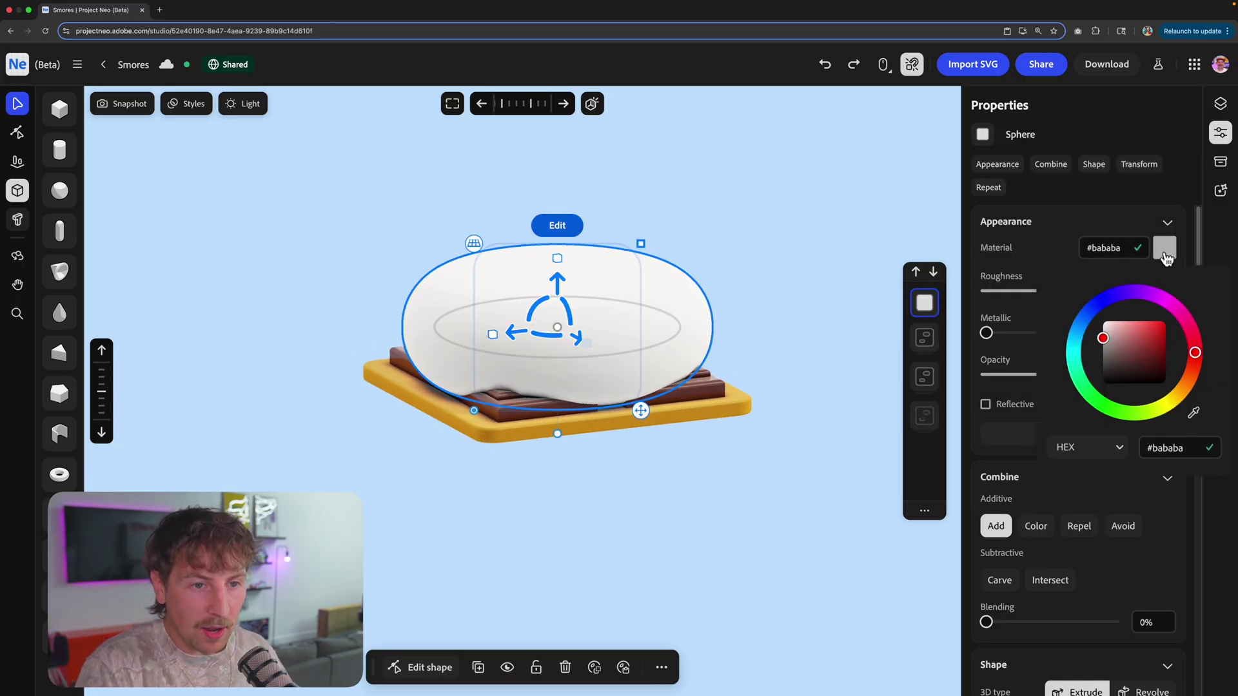
click(1191, 381)
drag(1129, 350, 1122, 334)
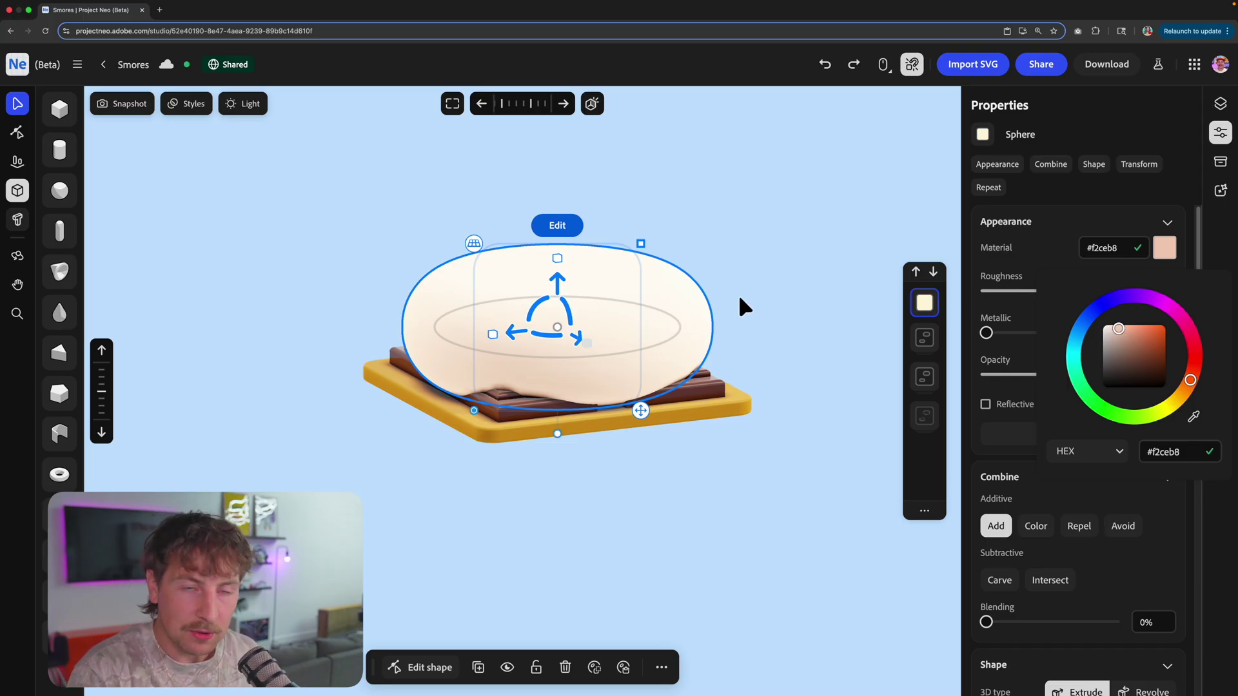
drag(737, 294, 722, 362)
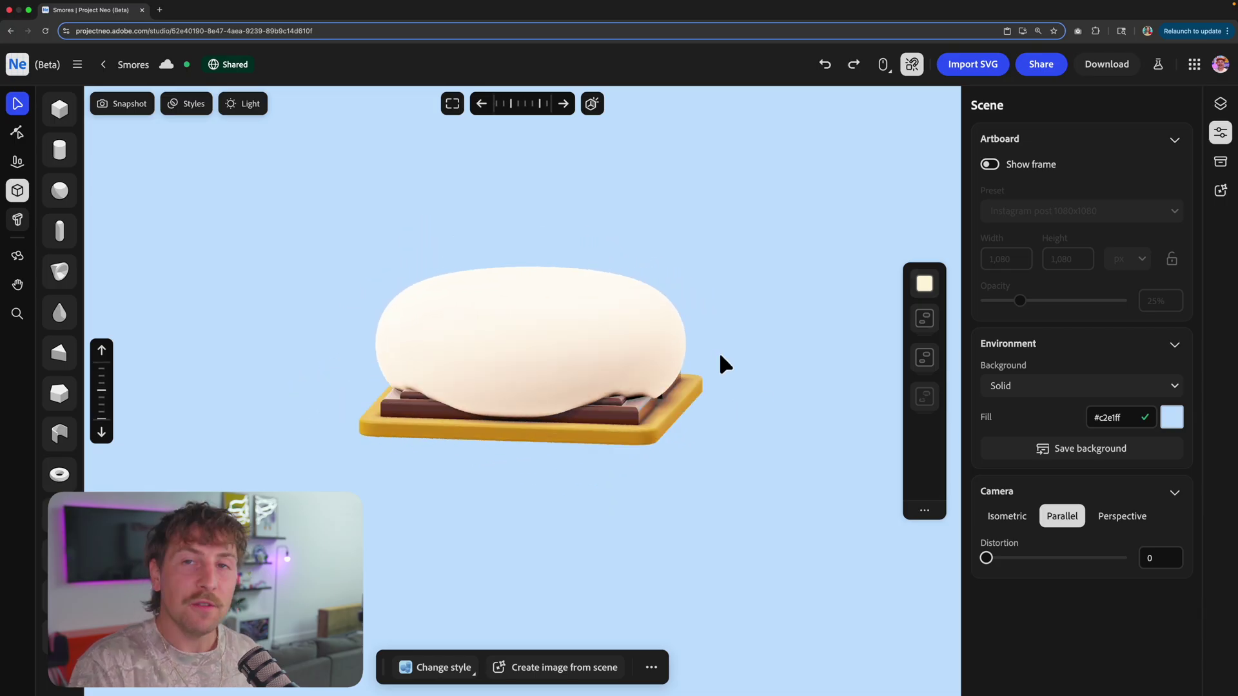
- Show the upper cracker's layer again and turn that cracker slightly out of line with the lower one
click(924, 403)
right_click(933, 426)
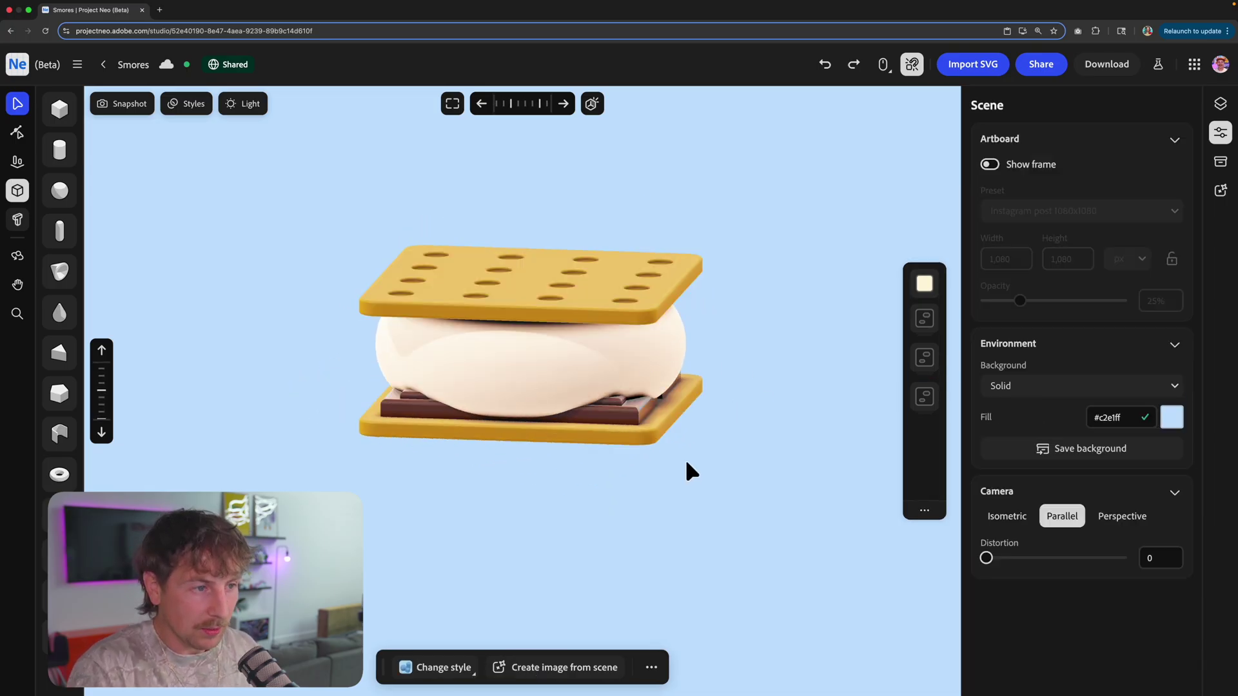
drag(684, 456, 573, 320)
click(586, 287)
middle_drag(573, 342, 500, 323)
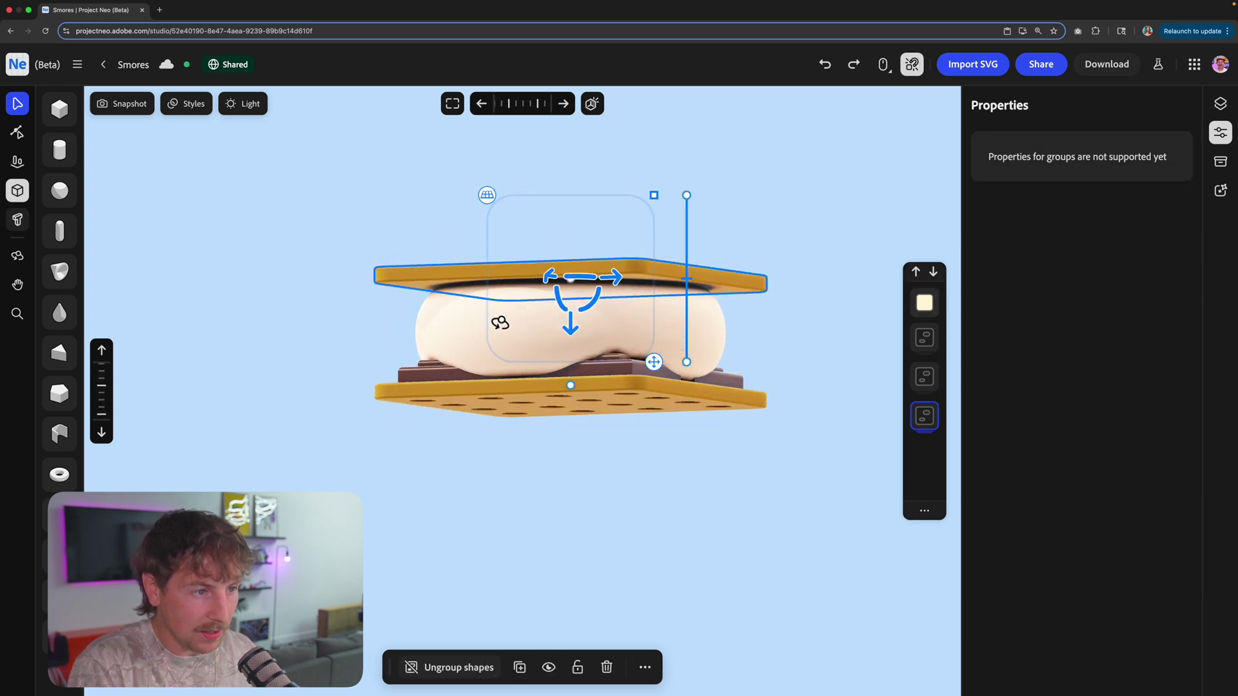
drag(501, 323, 441, 331)
drag(610, 451, 584, 263)
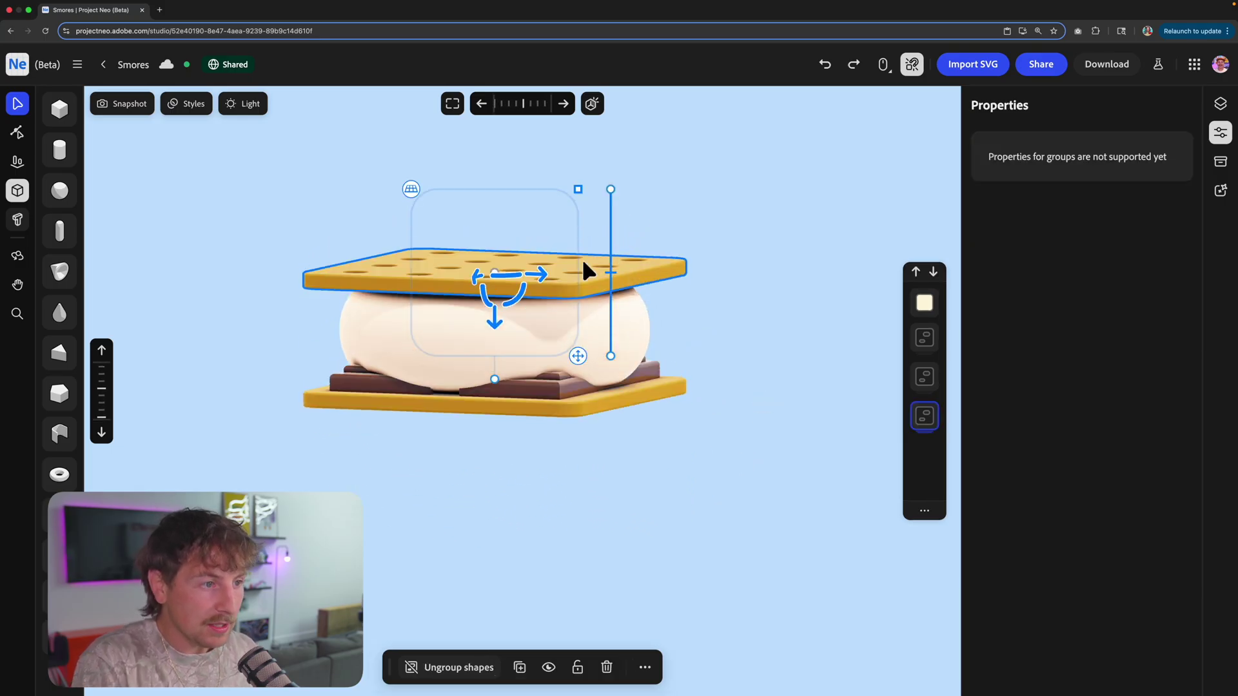
mouse_move(504, 281)
mouse_down()
mouse_move(505, 291)
mouse_move(504, 280)
mouse_move(520, 282)
mouse_up()
- Move the marshmallow's layer to the bottom of the layer stack
drag(740, 293, 583, 327)
click(583, 327)
drag(761, 380, 719, 319)
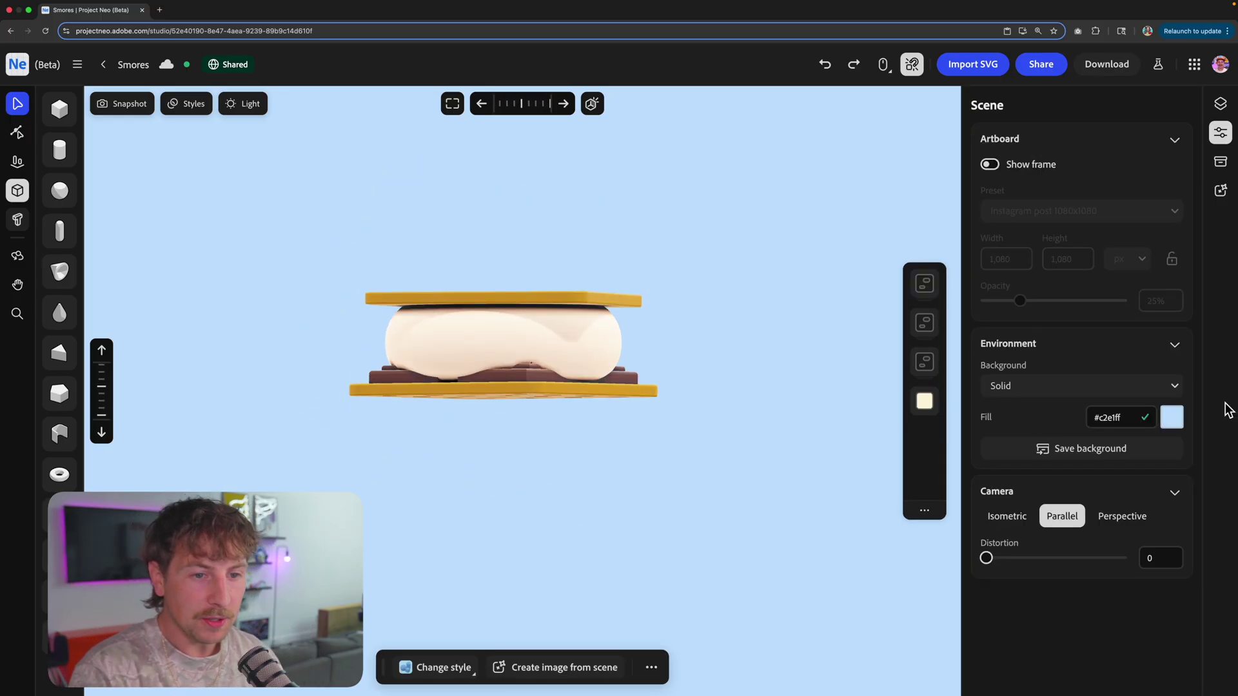
- Set the scene's solid background fill to a warm cream, #fae8c3
click(1175, 420)
click(1174, 574)
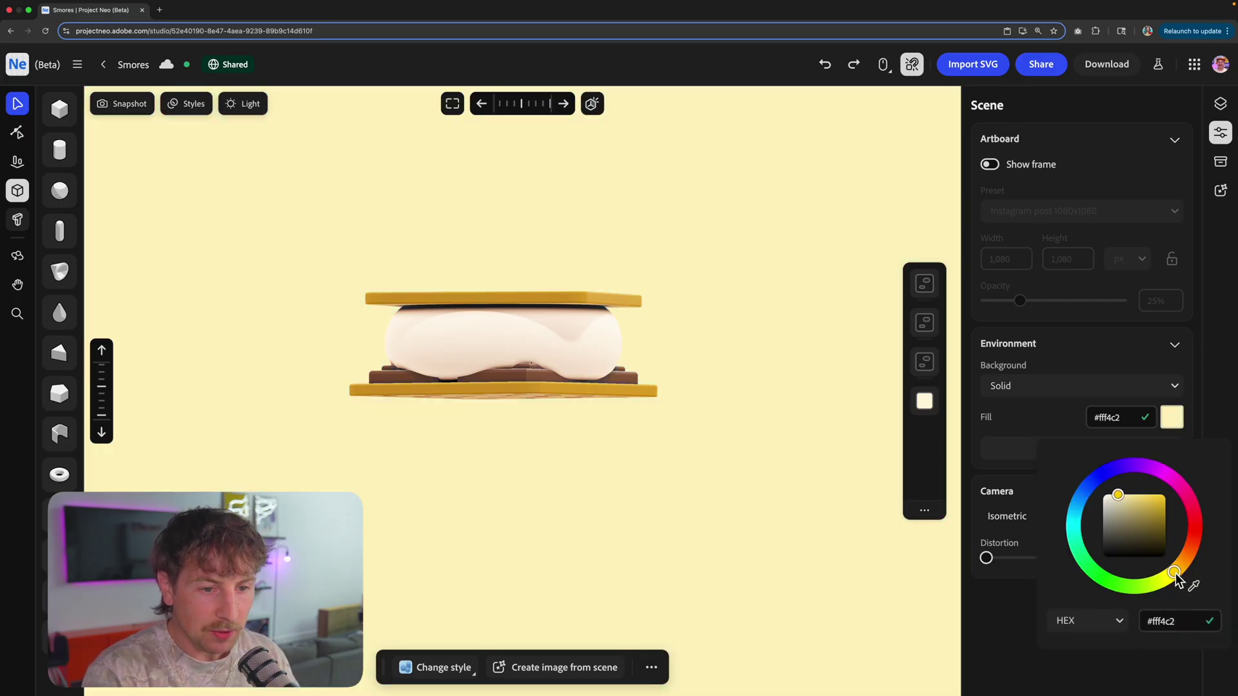
click(1137, 501)
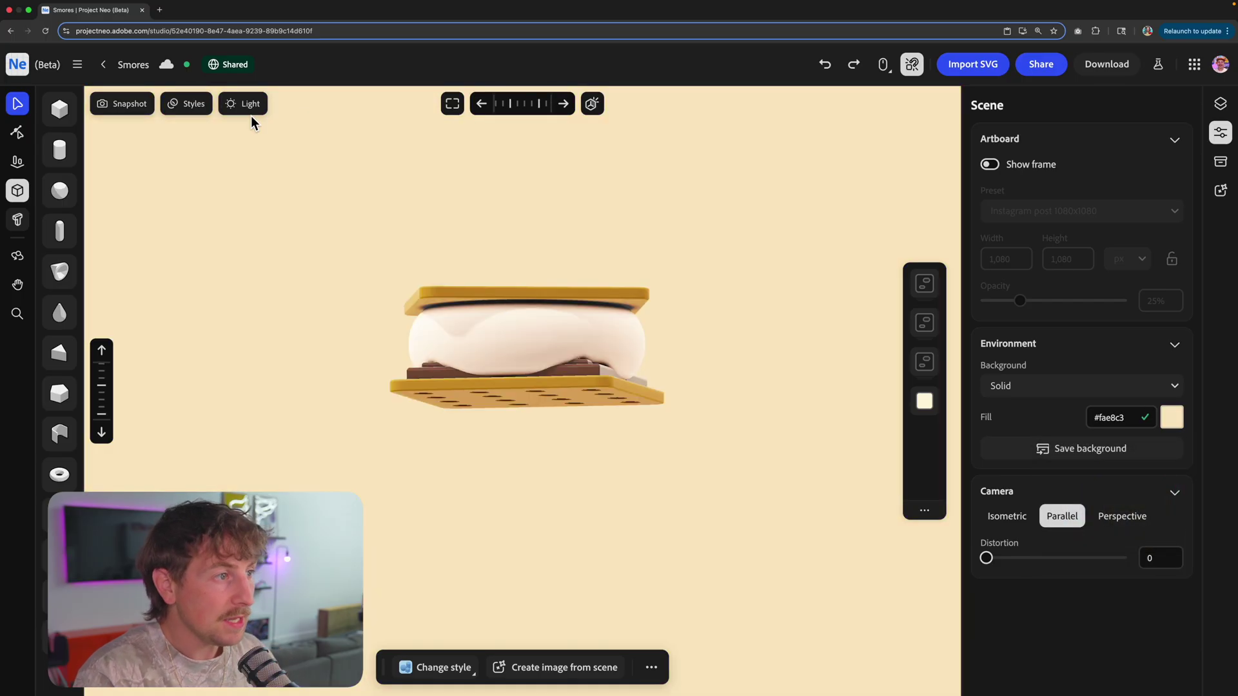
- Adjust the scene light to rotation 211.8, height 41.1 and shadow distance 0.065
click(259, 110)
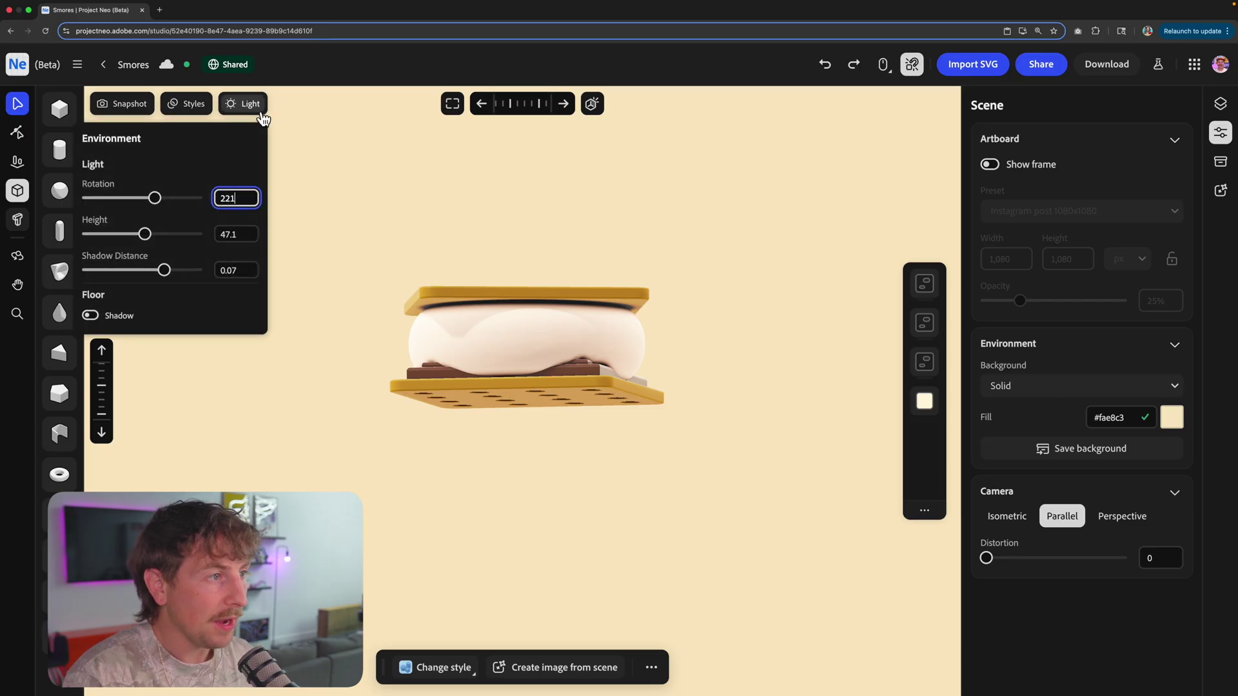
drag(155, 200, 152, 200)
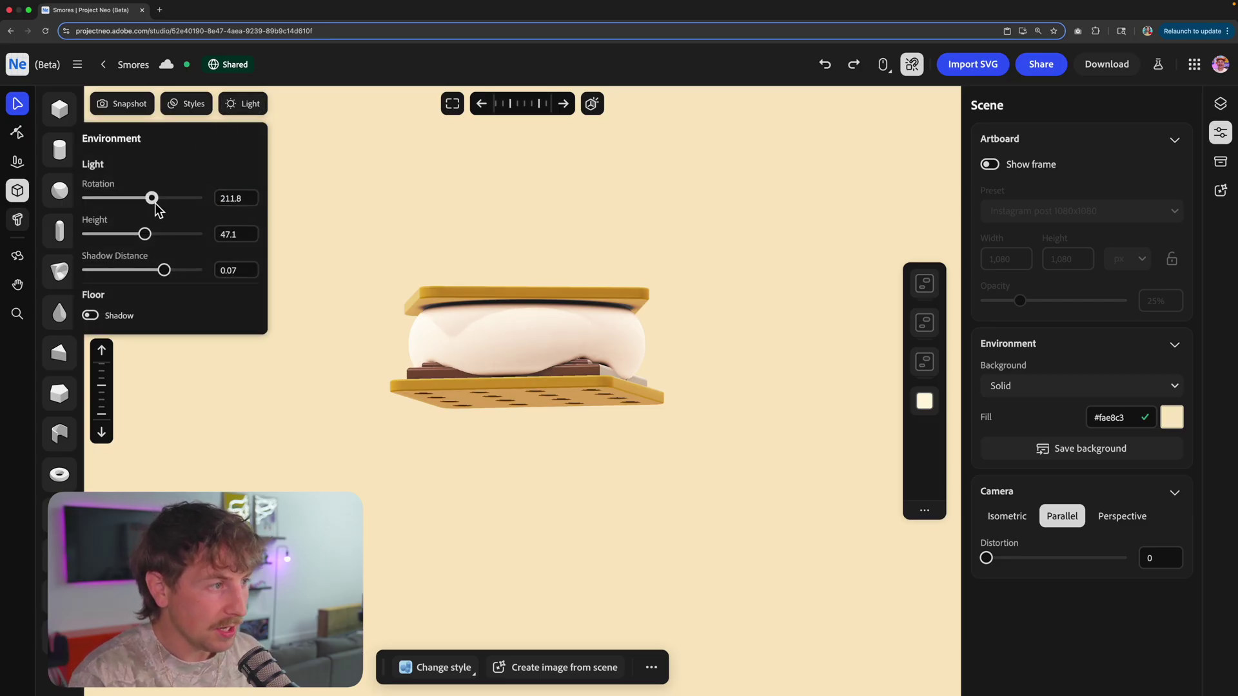
right_drag(309, 242, 377, 273)
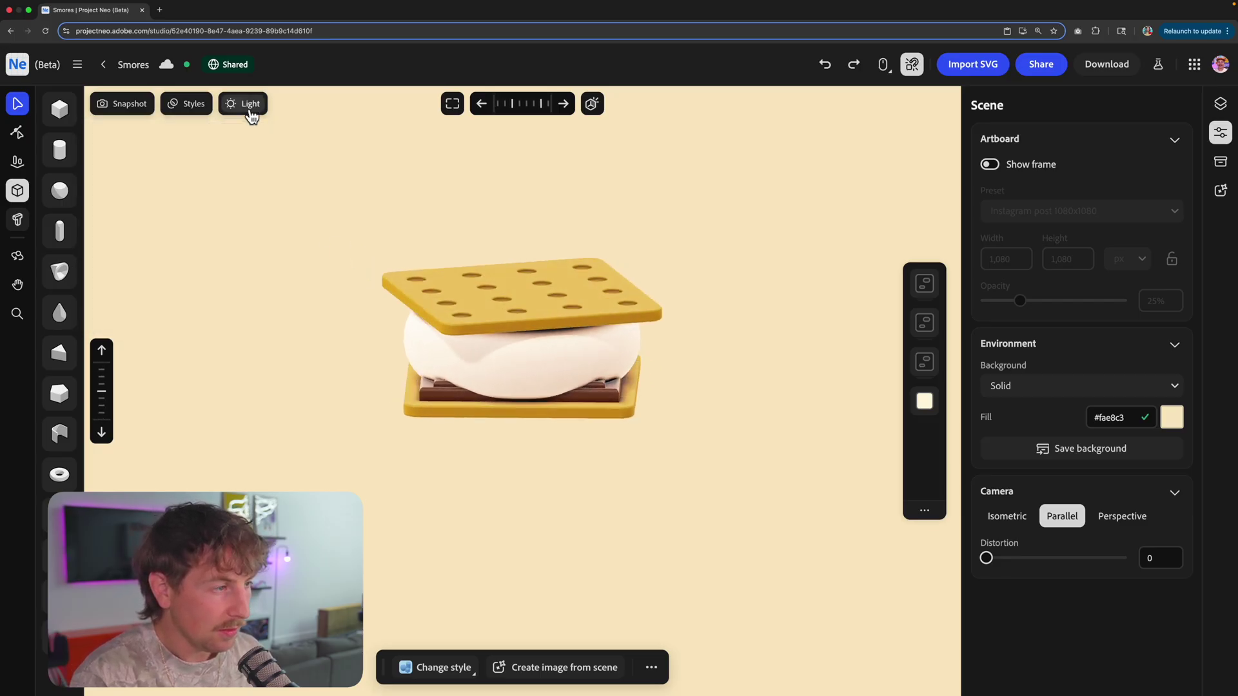
click(251, 112)
mouse_move(152, 239)
mouse_down()
mouse_move(120, 236)
mouse_move(139, 236)
mouse_up()
mouse_move(176, 278)
mouse_down()
mouse_move(187, 275)
mouse_move(147, 270)
mouse_move(167, 276)
mouse_up()
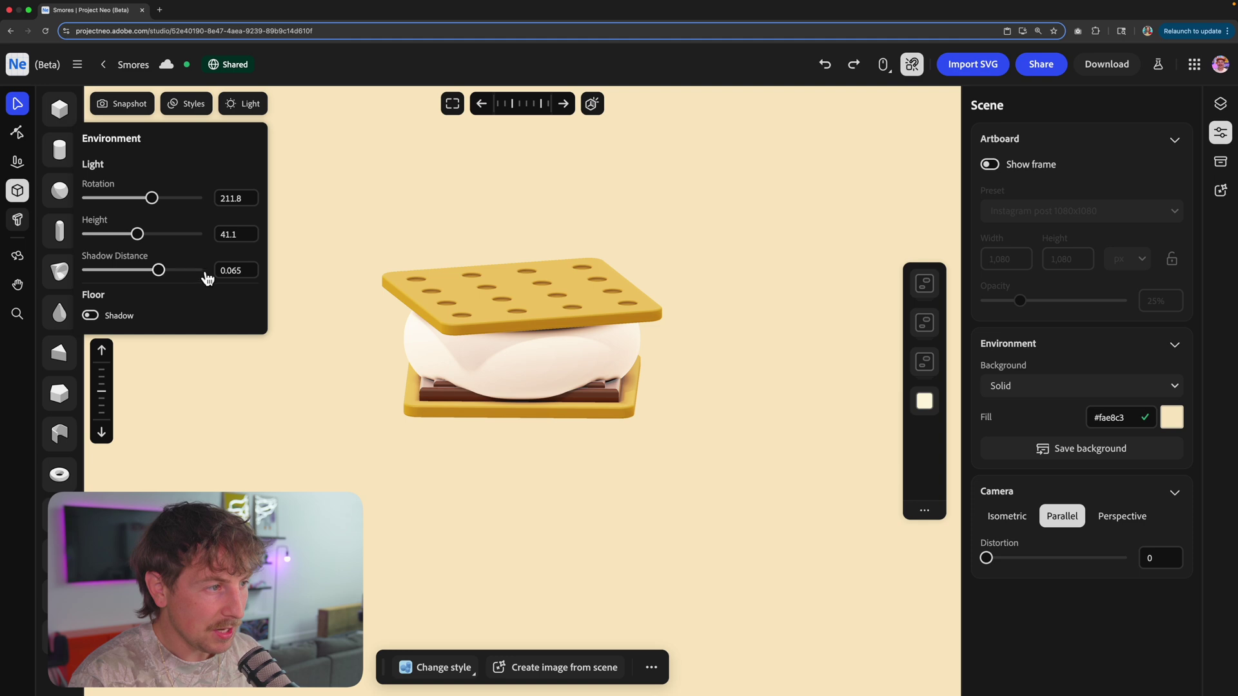
drag(597, 327, 454, 445)
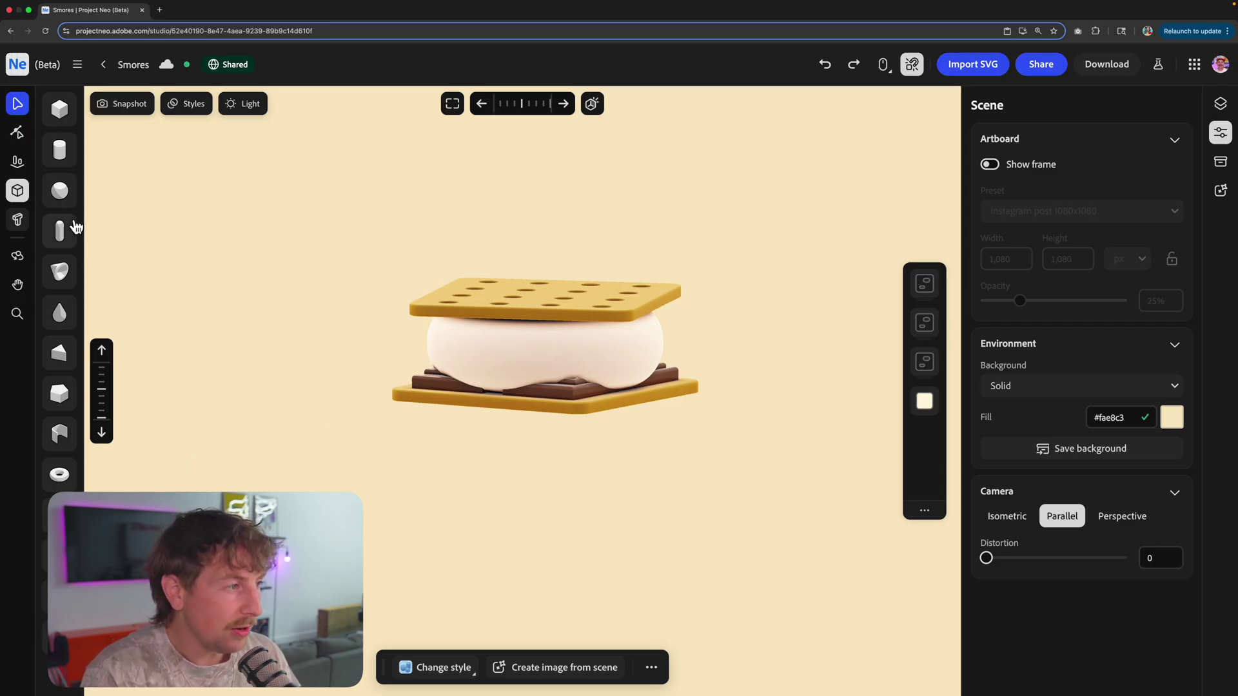
- Add a small sphere at the marshmallow's side and give it the marshmallow's material color, #f2ceb8
click(60, 192)
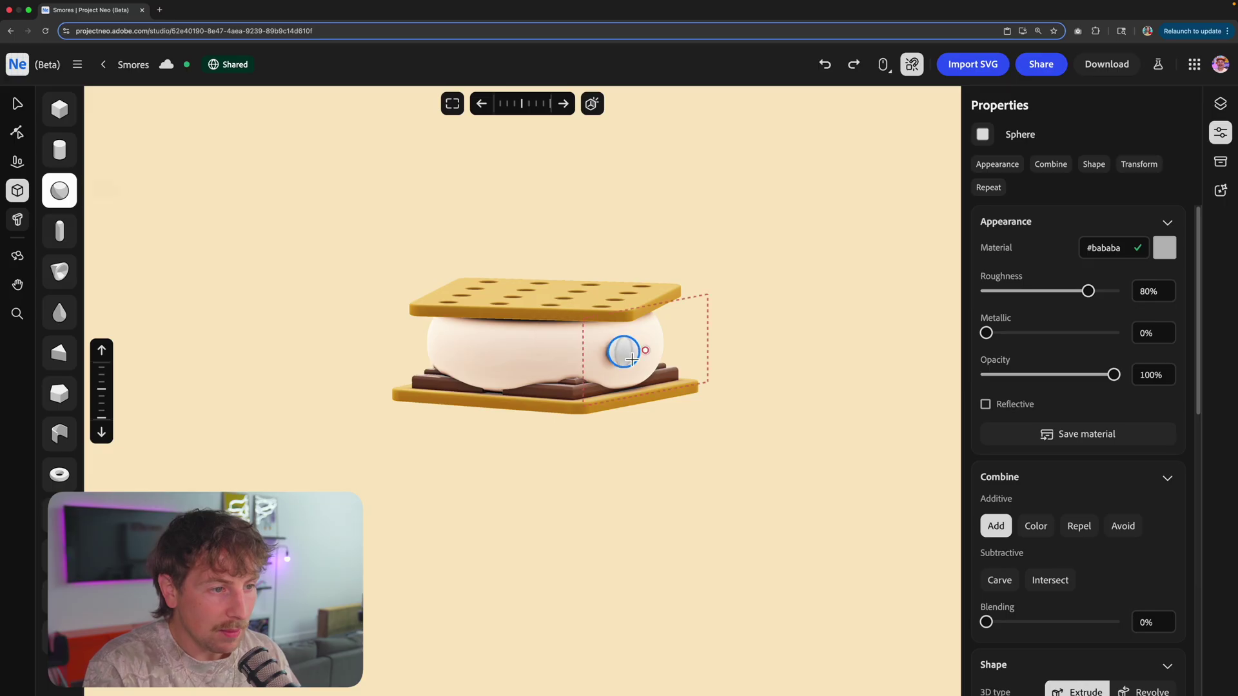
drag(648, 354, 651, 351)
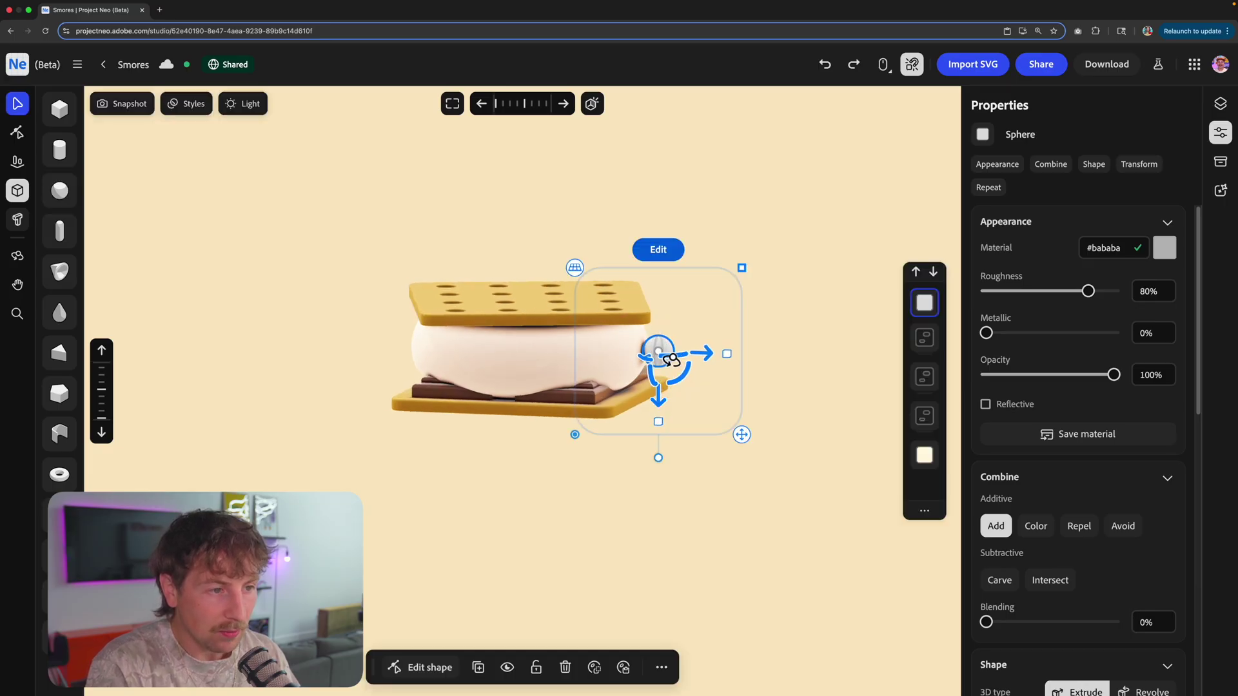
click(559, 342)
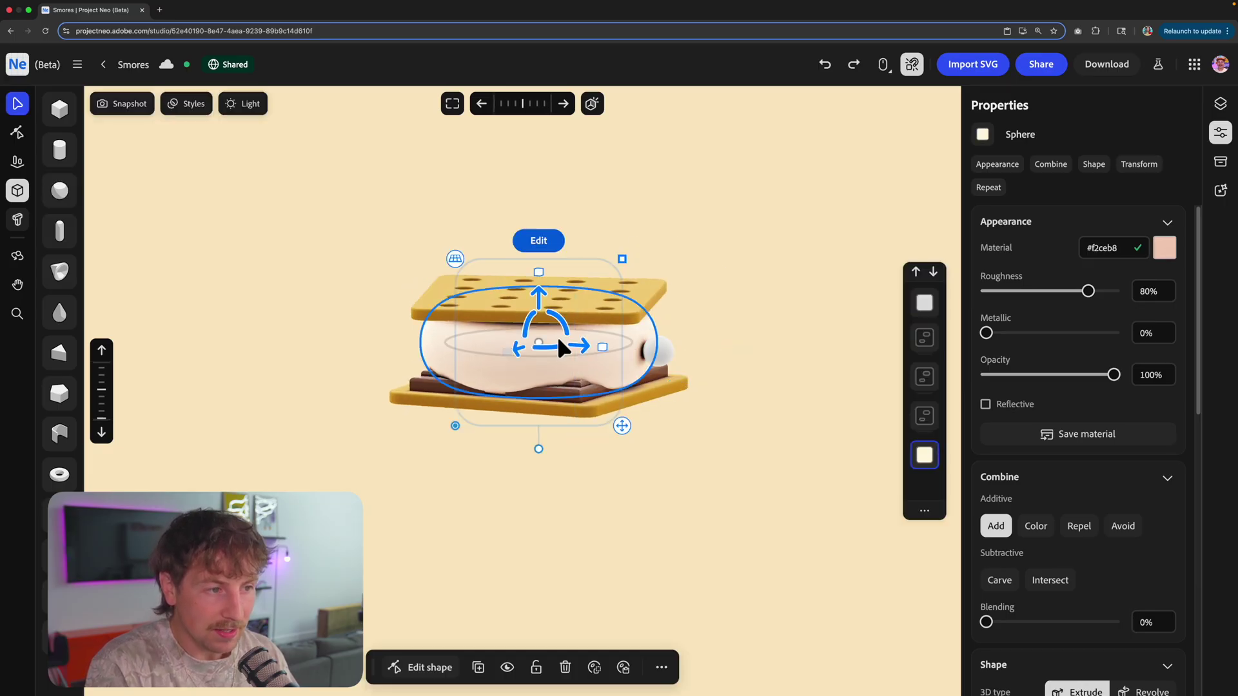
click(1126, 255)
click(719, 329)
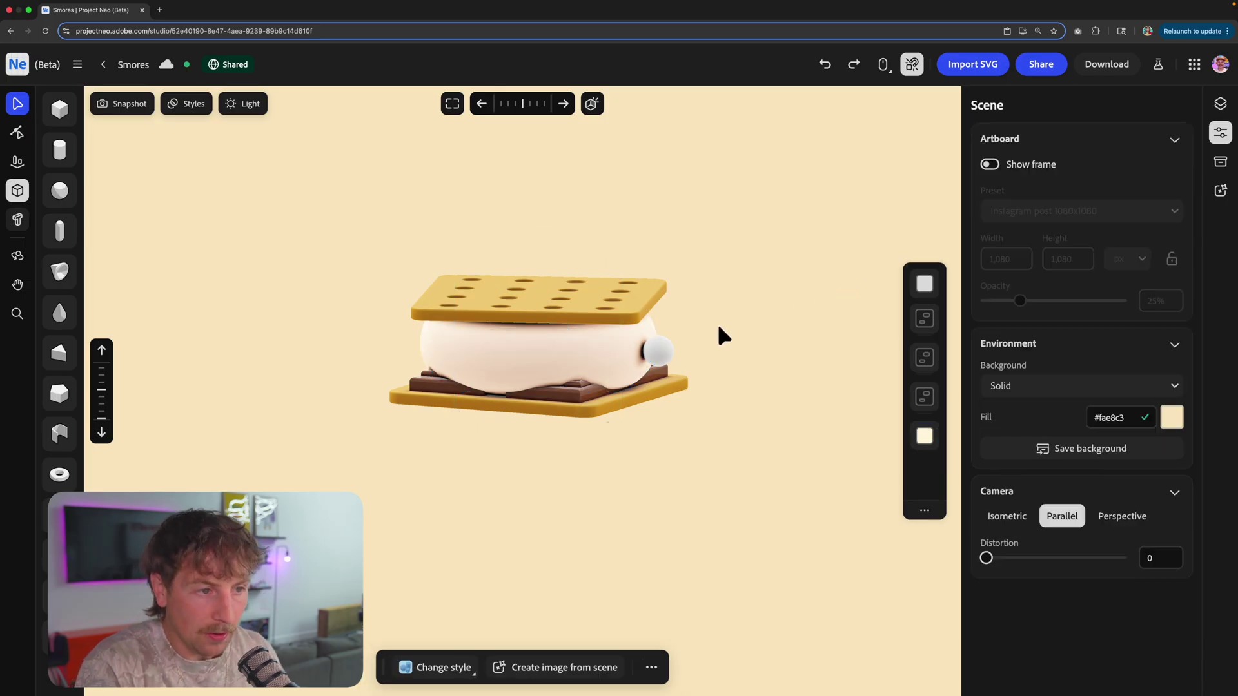
click(925, 284)
click(1106, 250)
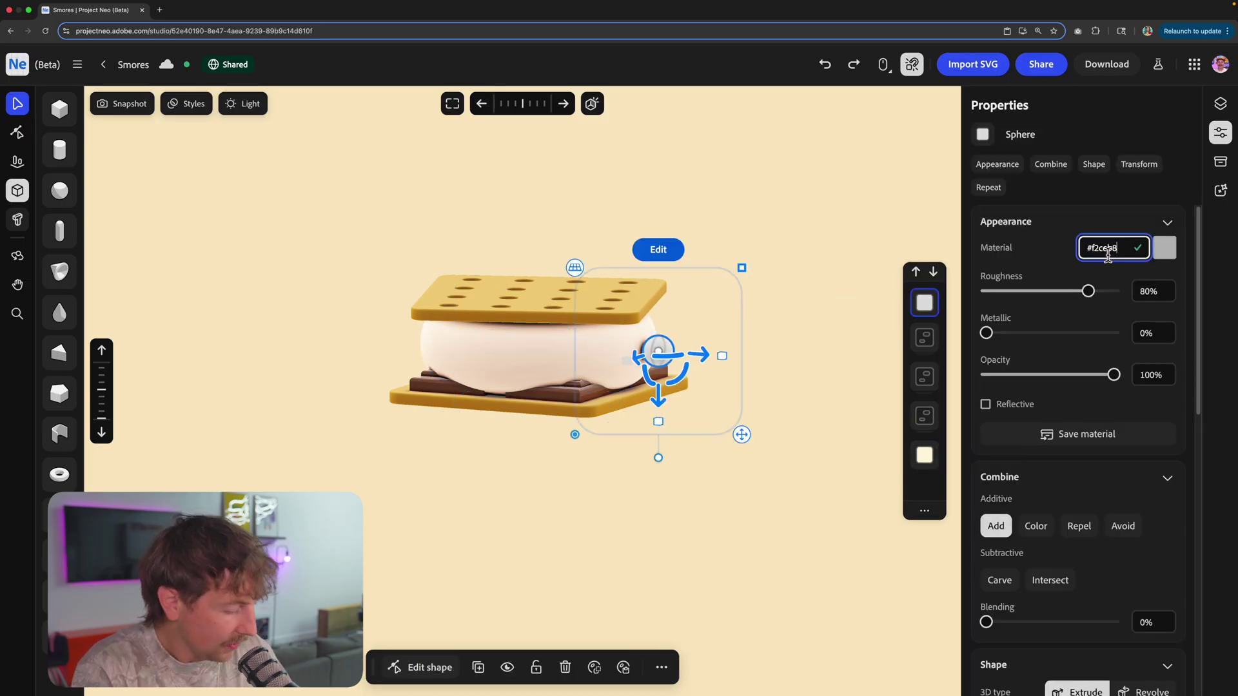
key(Return)
click(770, 271)
click(666, 359)
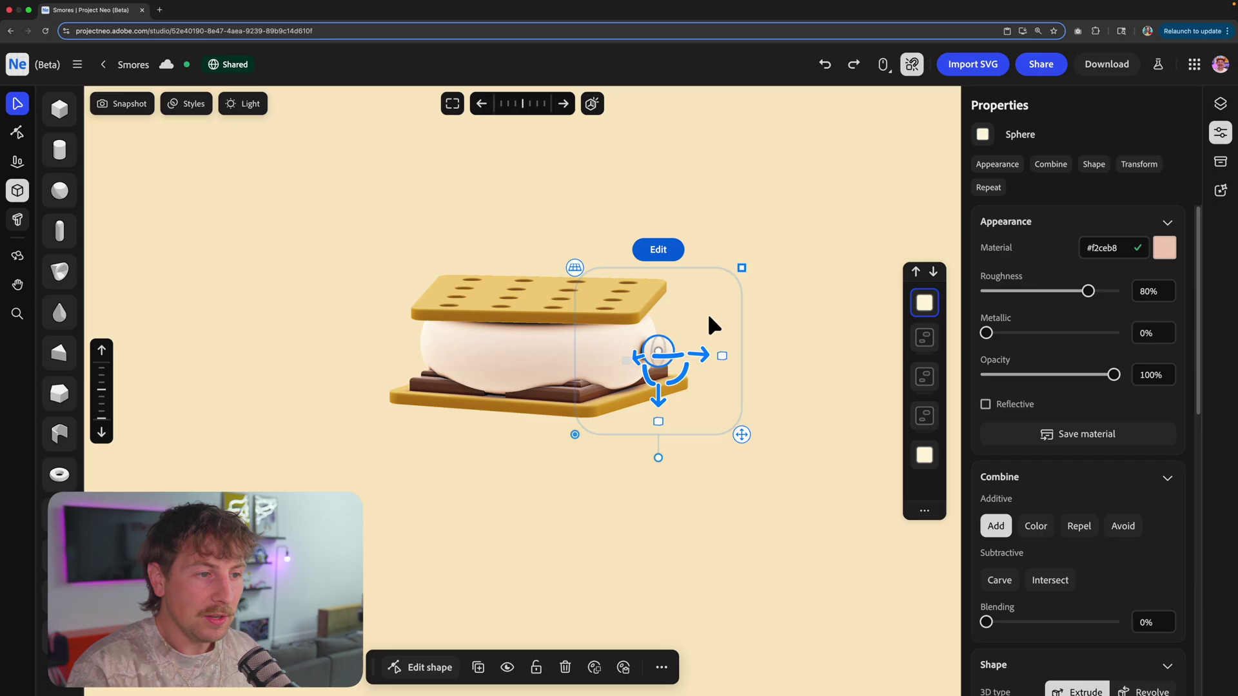
- Set the small sphere's blending to 90.1% and shift it slightly outward from the marshmallow
scroll(709, 316, up, 5)
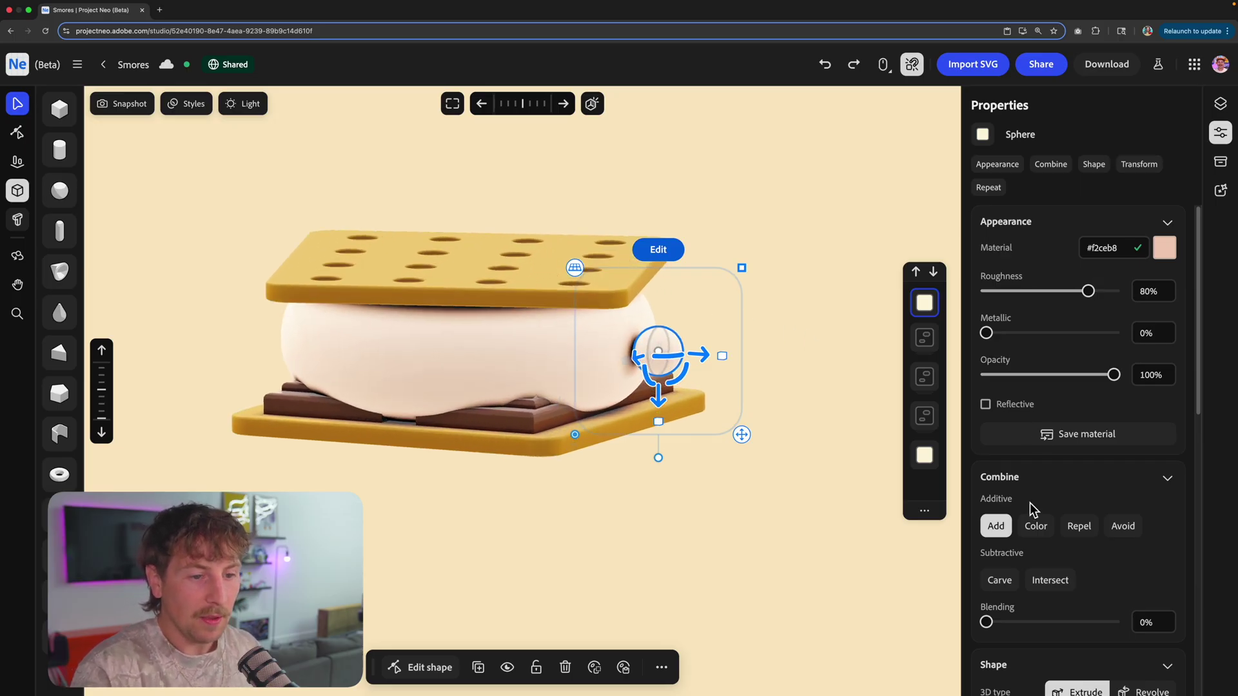
scroll(1030, 519, down, 3)
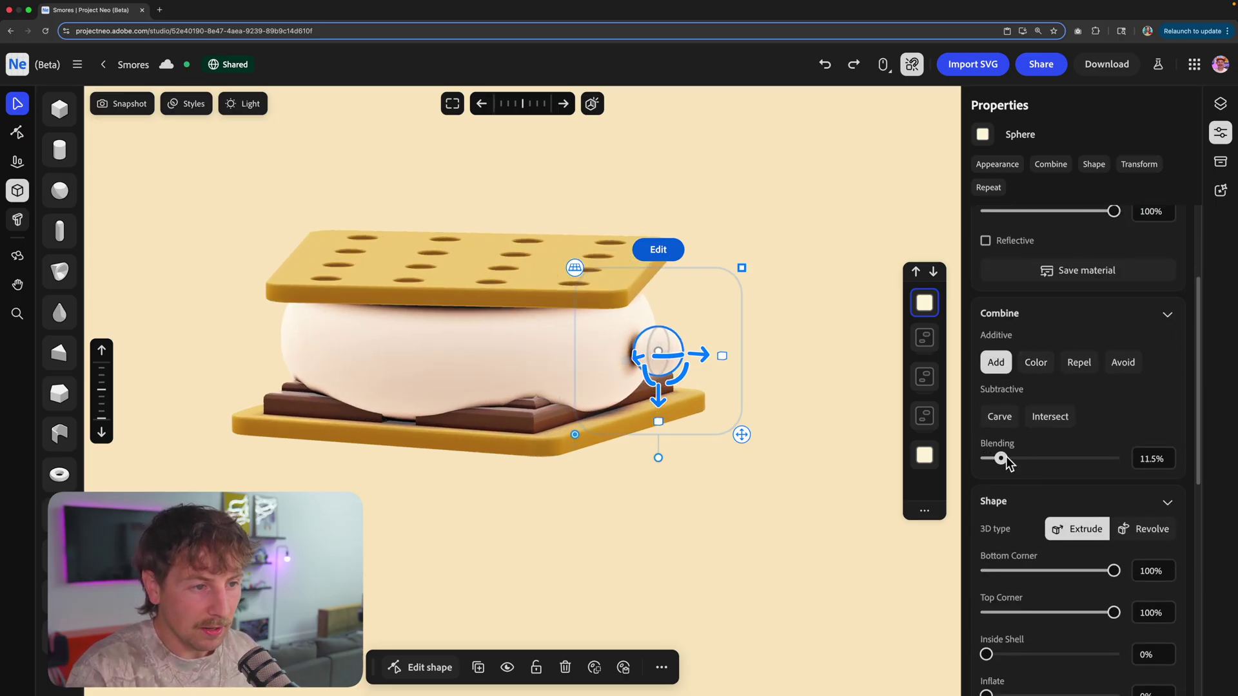
drag(1004, 456, 1093, 458)
scroll(736, 331, up, 3)
right_drag(748, 349, 758, 350)
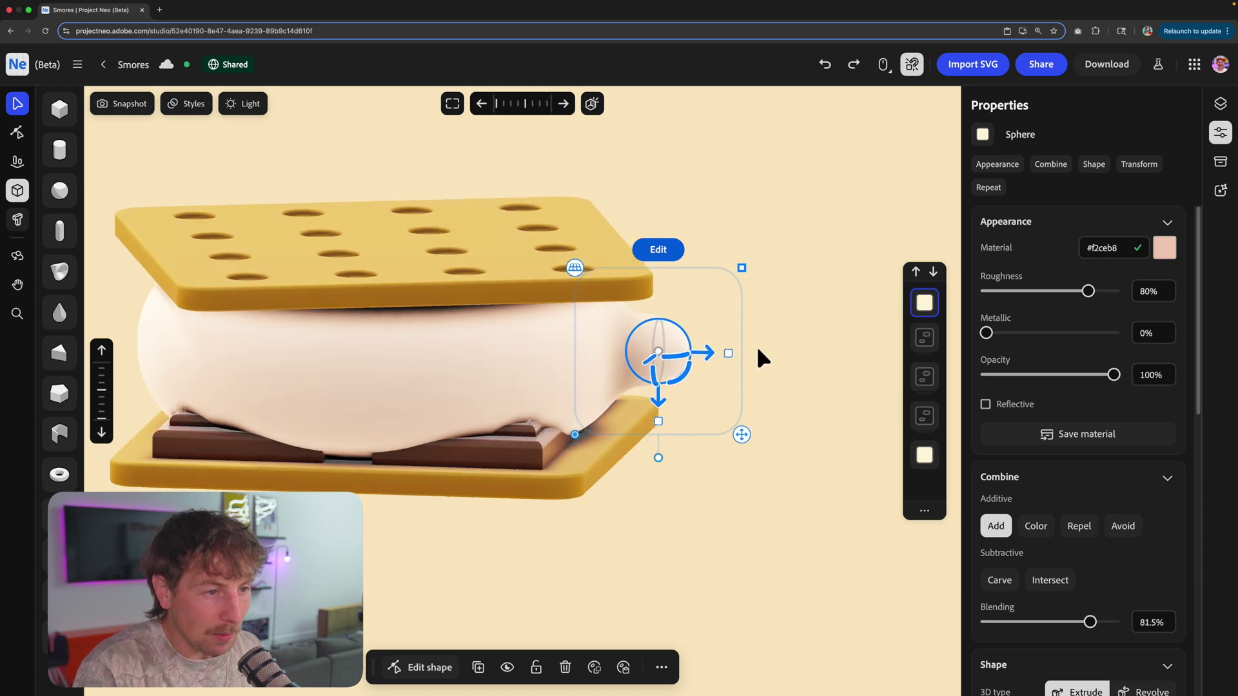
mouse_move(713, 347)
mouse_down()
mouse_move(751, 346)
mouse_move(729, 352)
mouse_up()
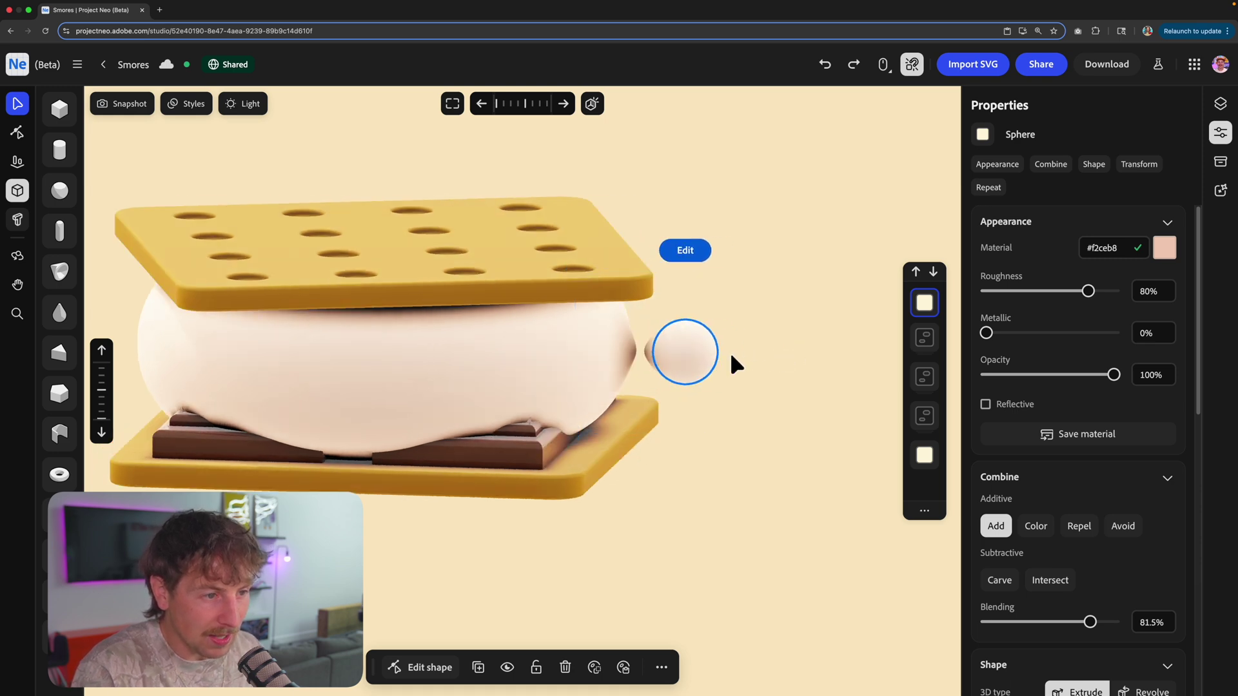
drag(1090, 622, 1108, 629)
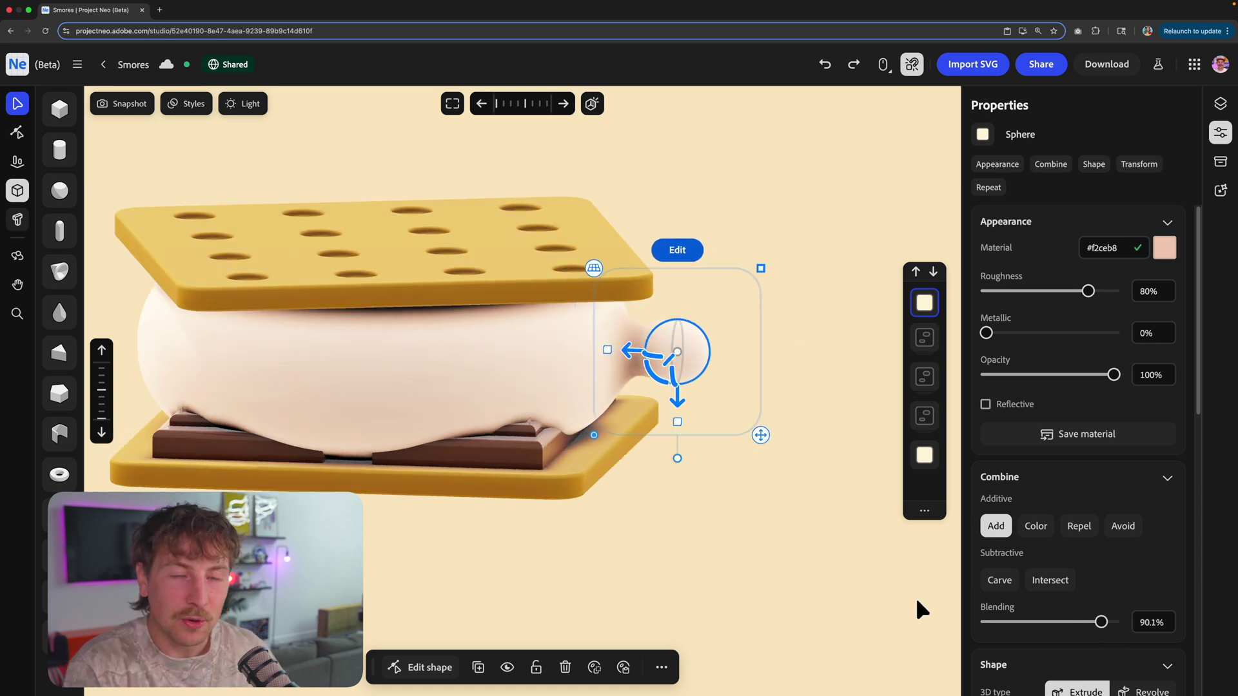
click(763, 505)
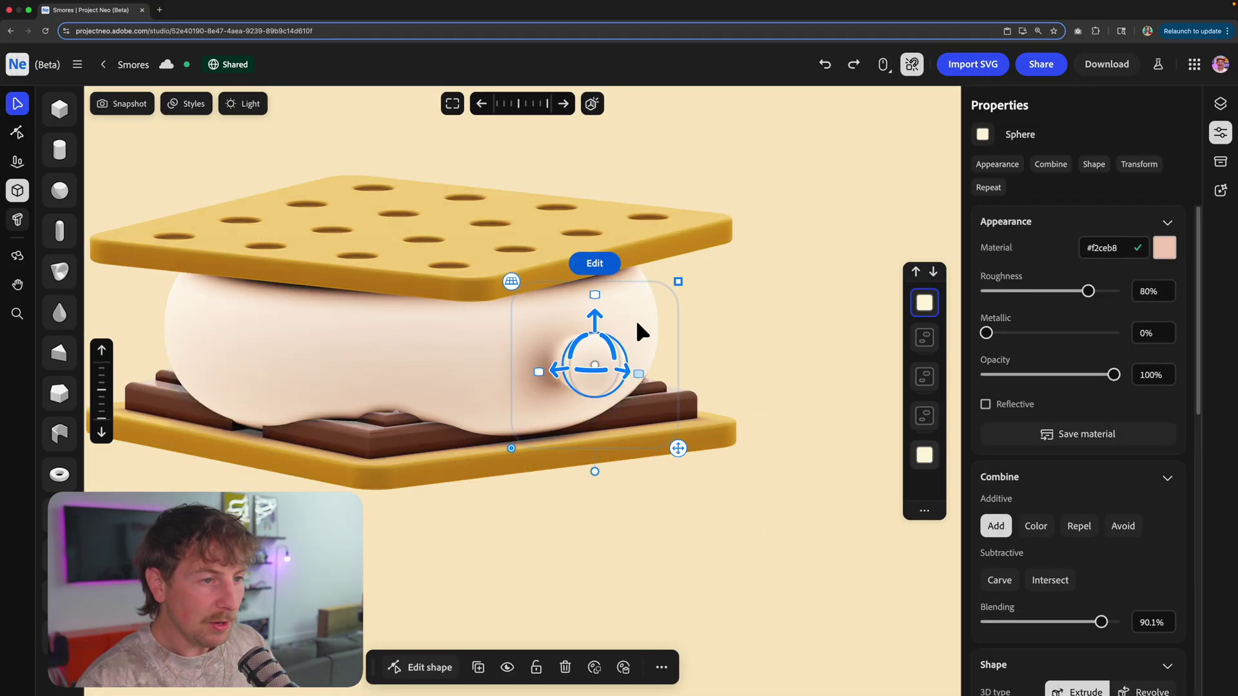
- Enlarge the small sphere slightly and move its layer below the crackers and chocolate, directly above the marshmallow's layer
drag(682, 286, 726, 261)
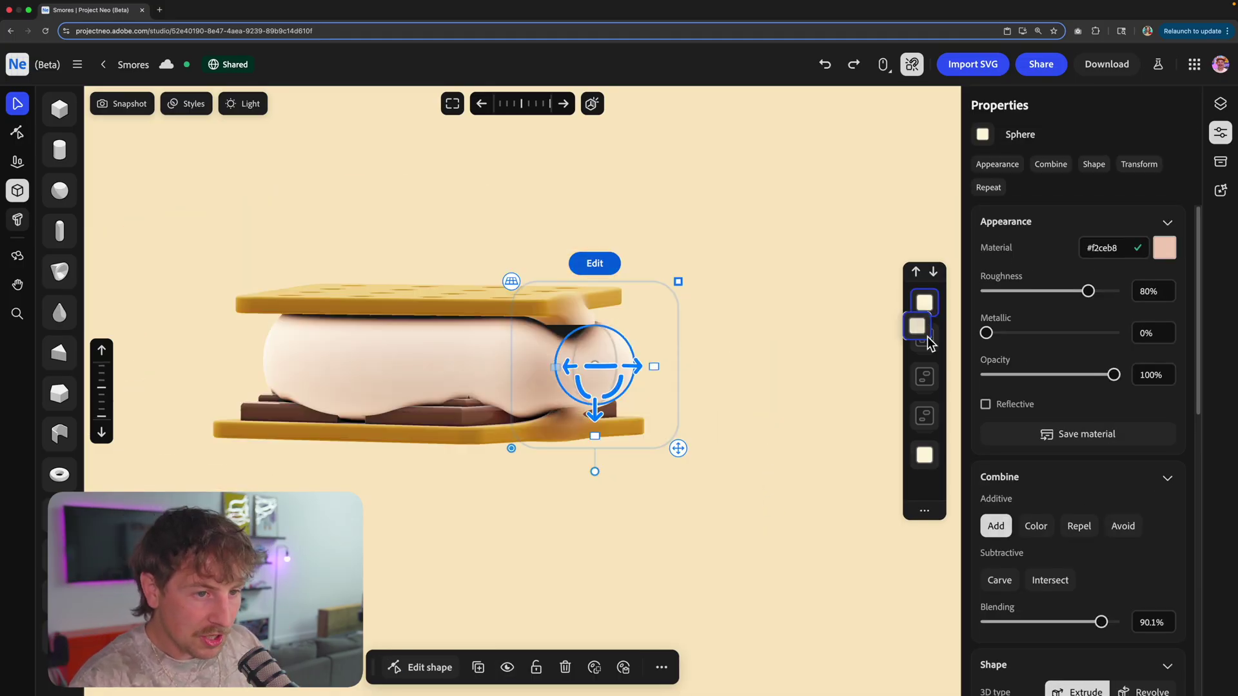
drag(928, 336, 926, 456)
right_drag(551, 345, 565, 338)
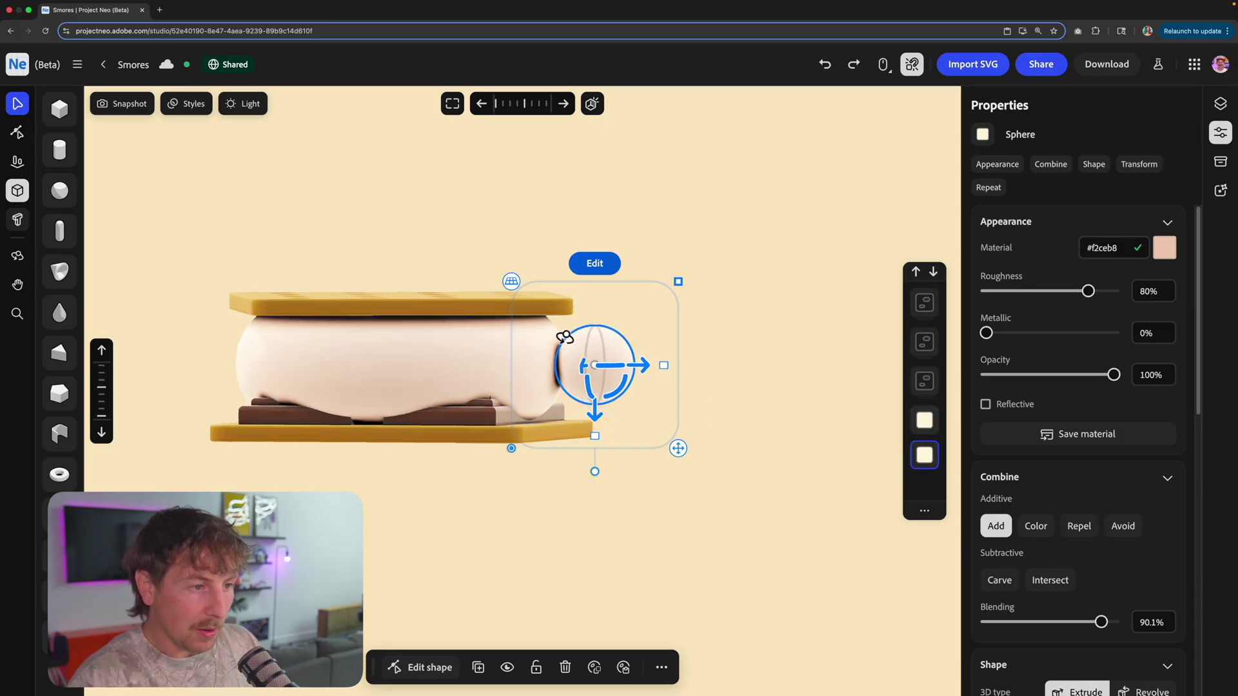
drag(655, 369, 621, 367)
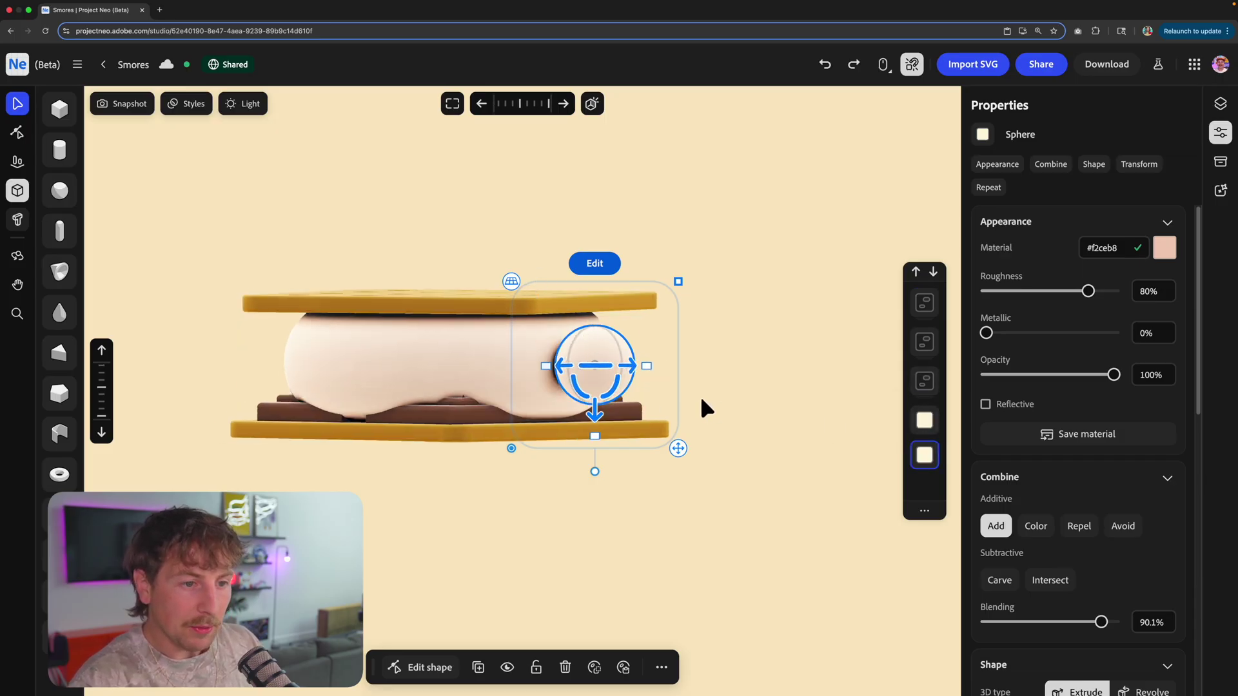
key(super+])
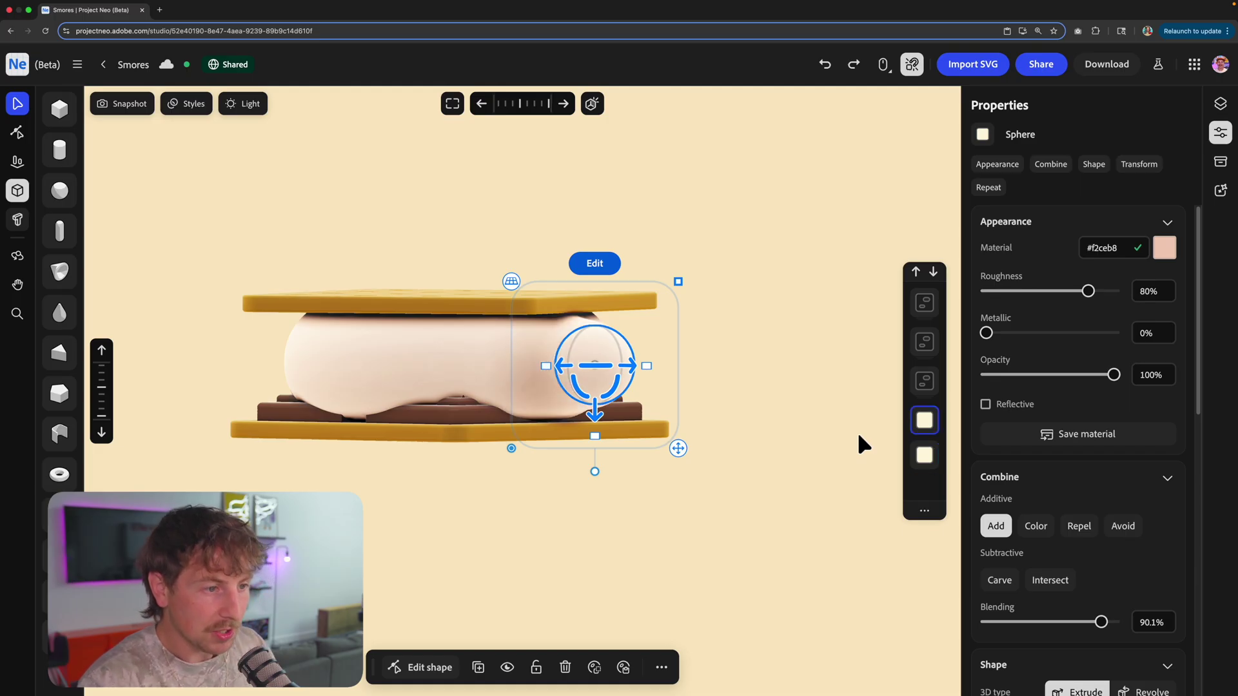
- Lower the sphere over the chocolate and the lower cracker's edge so it forms a melting marshmallow drip
drag(595, 418, 599, 448)
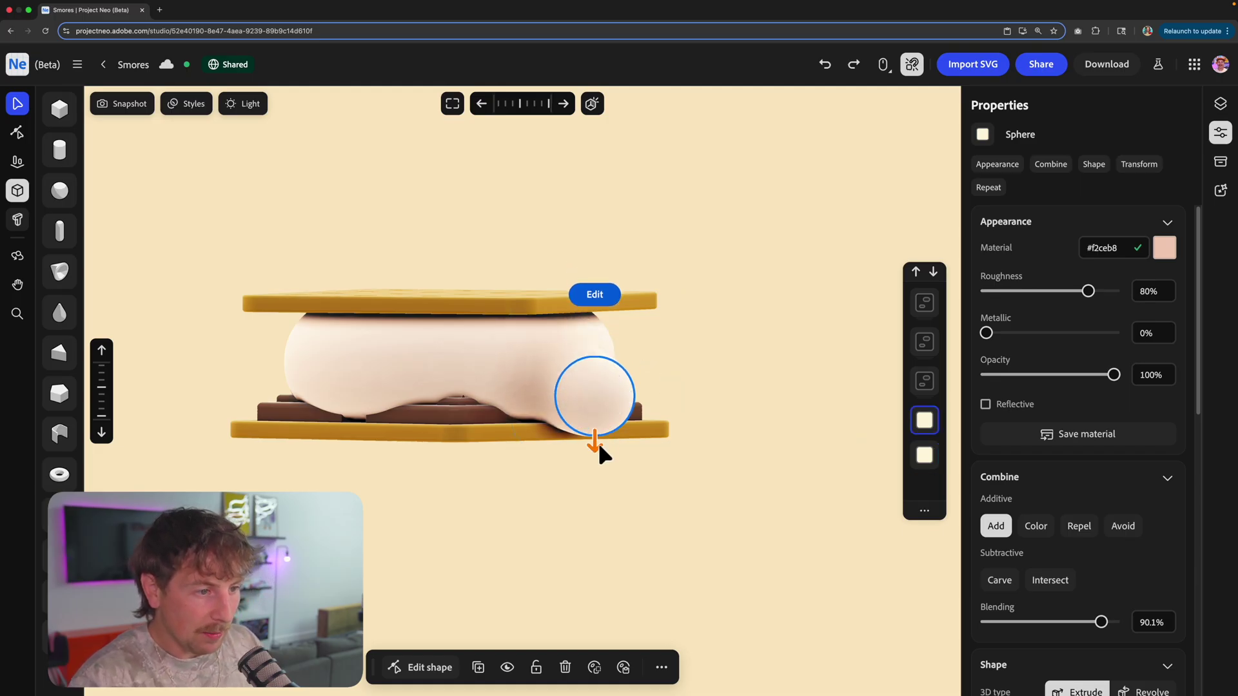
drag(634, 398, 588, 394)
right_drag(588, 396, 500, 408)
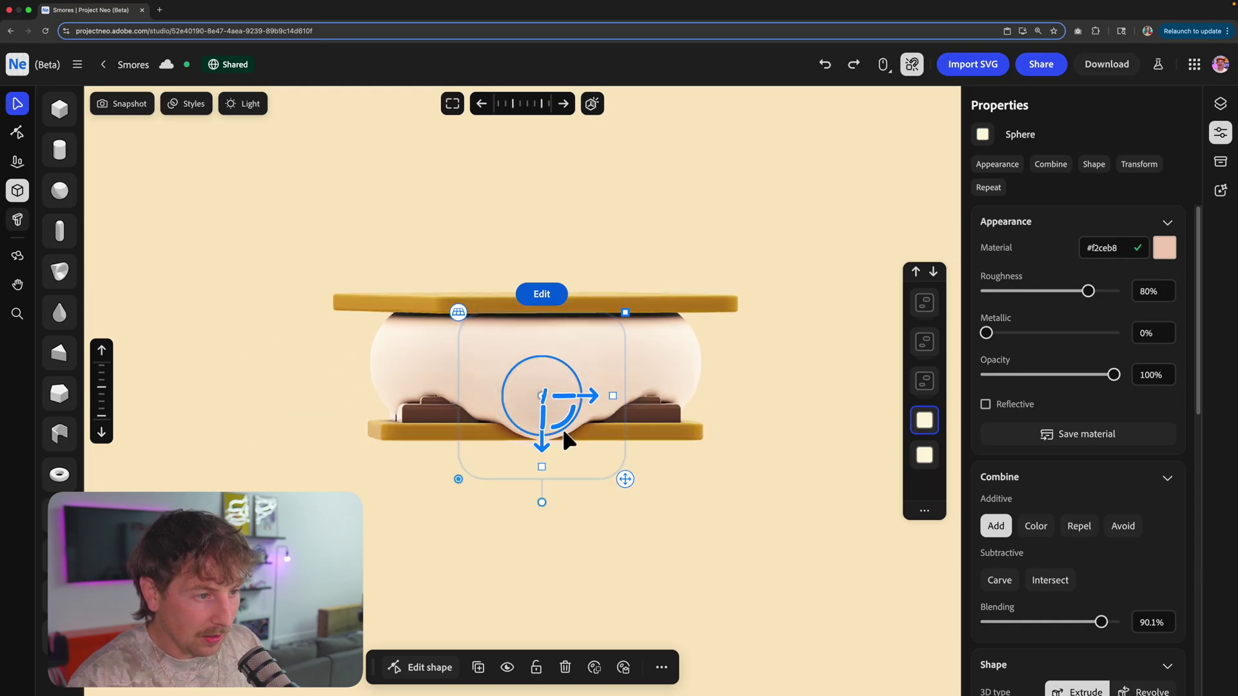
click(614, 444)
right_drag(613, 443, 601, 411)
click(542, 420)
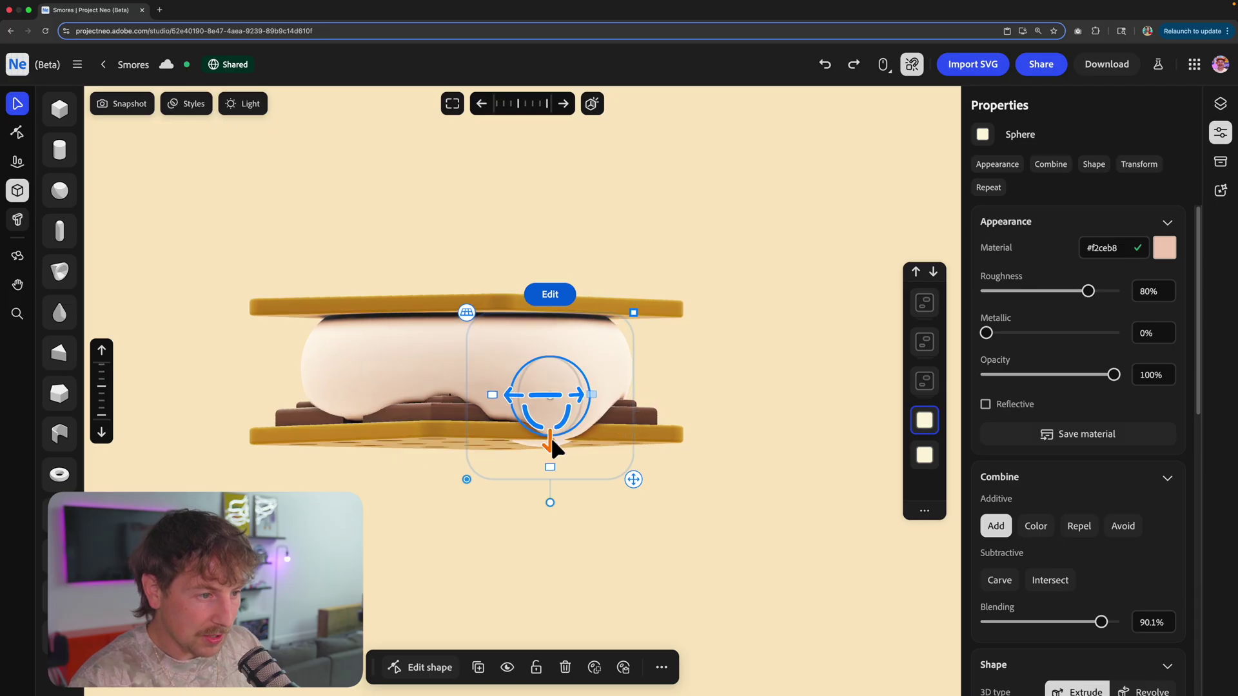
drag(552, 439, 557, 426)
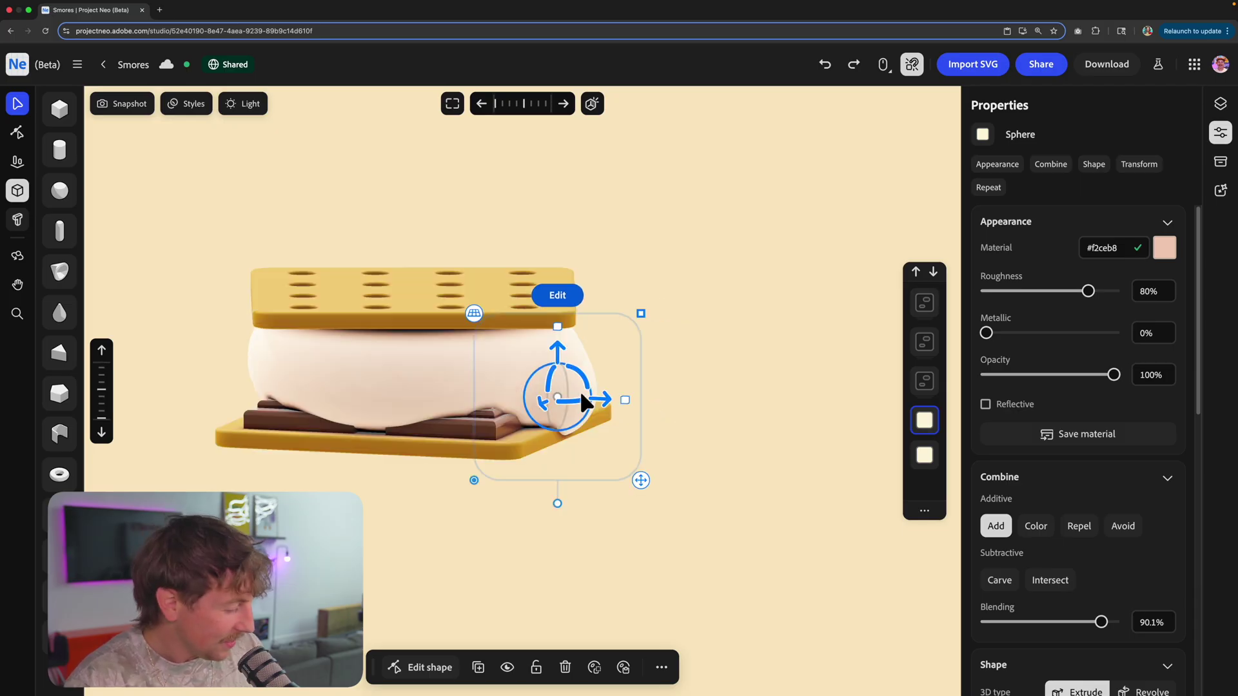
- Duplicate the drip sphere and move the copy's layer down beneath the cracker and chocolate layers
click(880, 316)
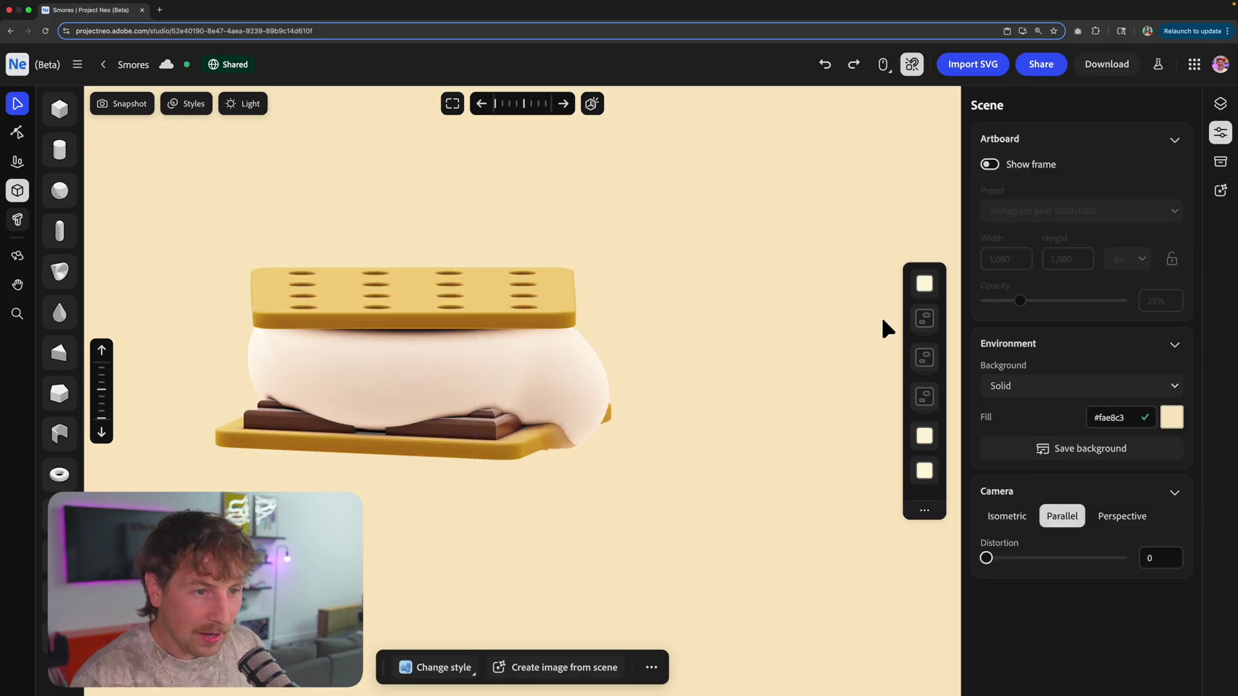
click(925, 286)
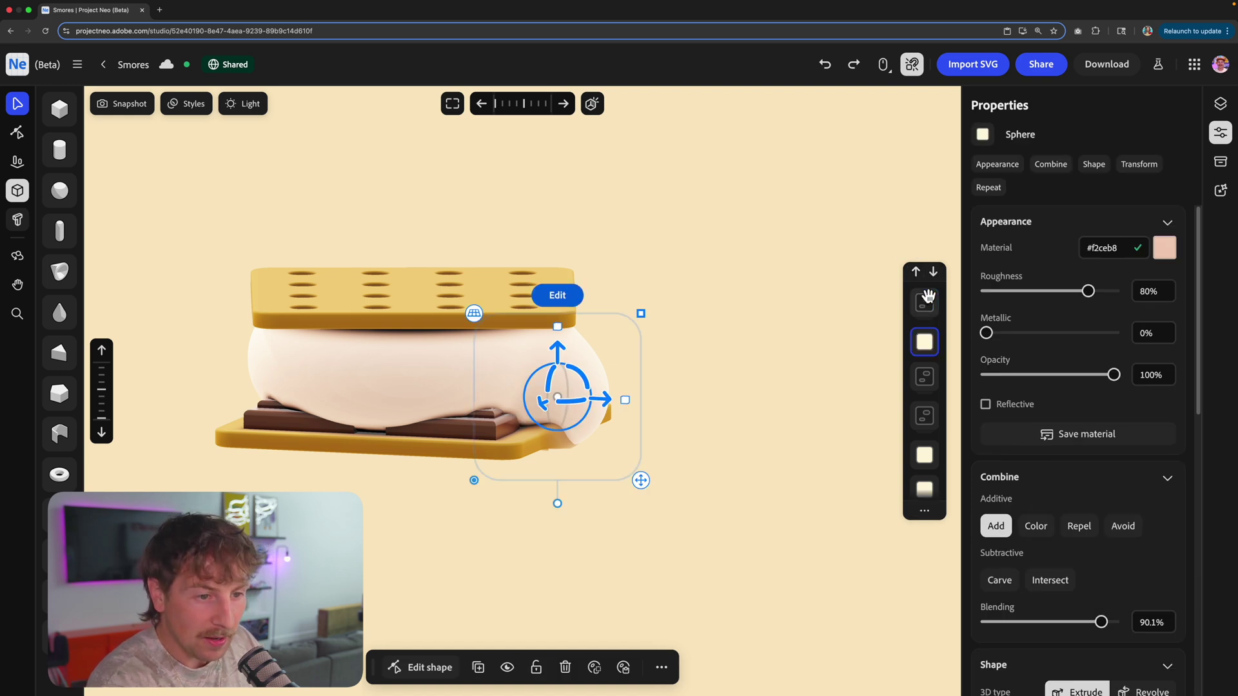
middle_drag(708, 319, 599, 337)
- Position the copied sphere low on another side of the marshmallow as a second drip
drag(563, 346, 733, 338)
drag(697, 295, 700, 287)
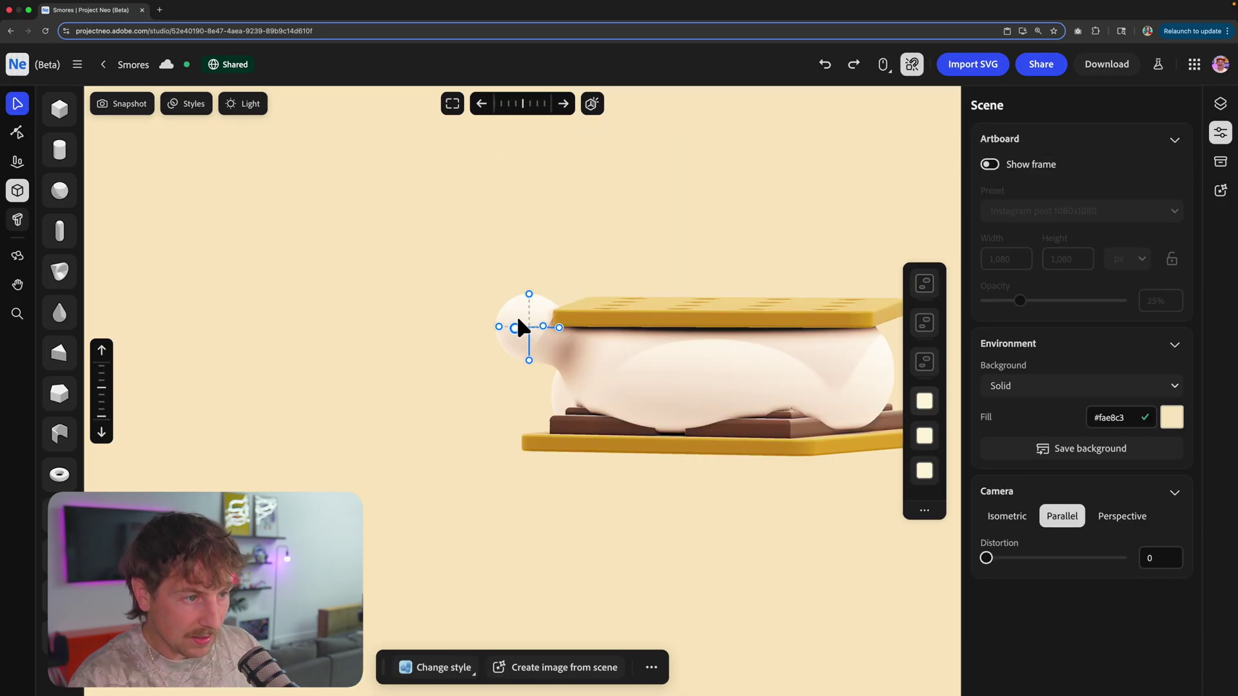
click(525, 310)
drag(577, 332, 623, 338)
drag(574, 374, 527, 437)
click(409, 431)
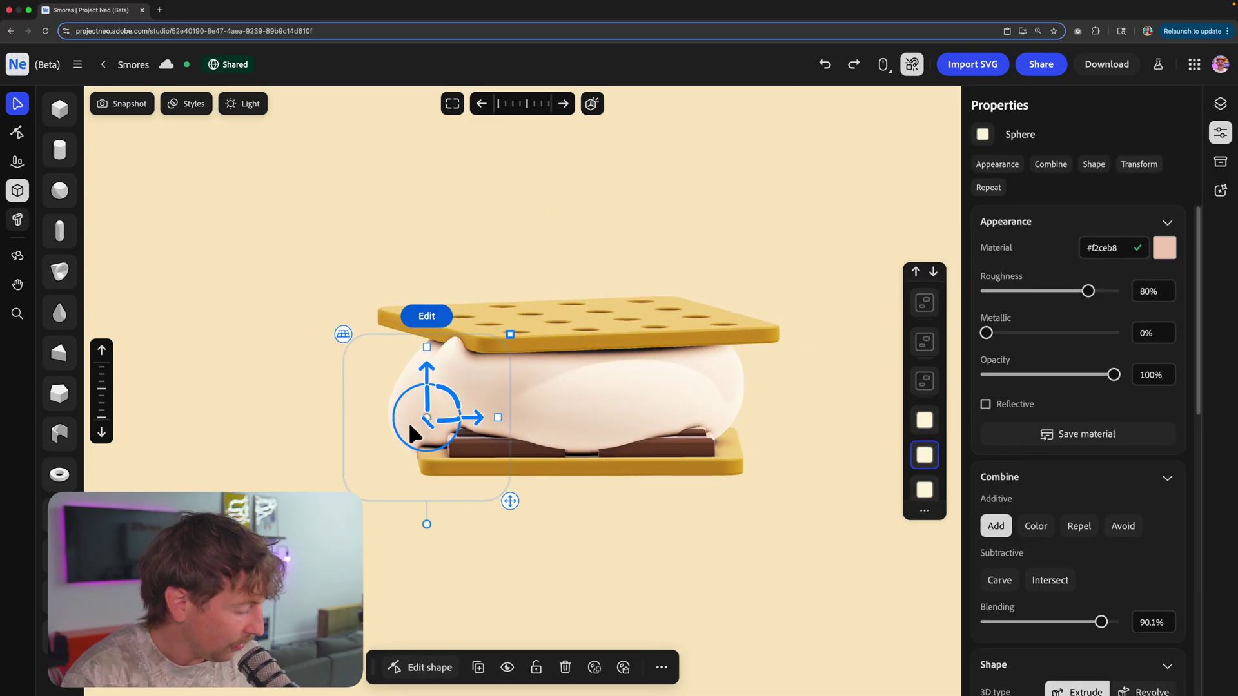
- Place another copy of the drip sphere at the marshmallow's far side and move its layer down to the marshmallow layers
drag(412, 432, 753, 398)
right_drag(753, 397, 653, 399)
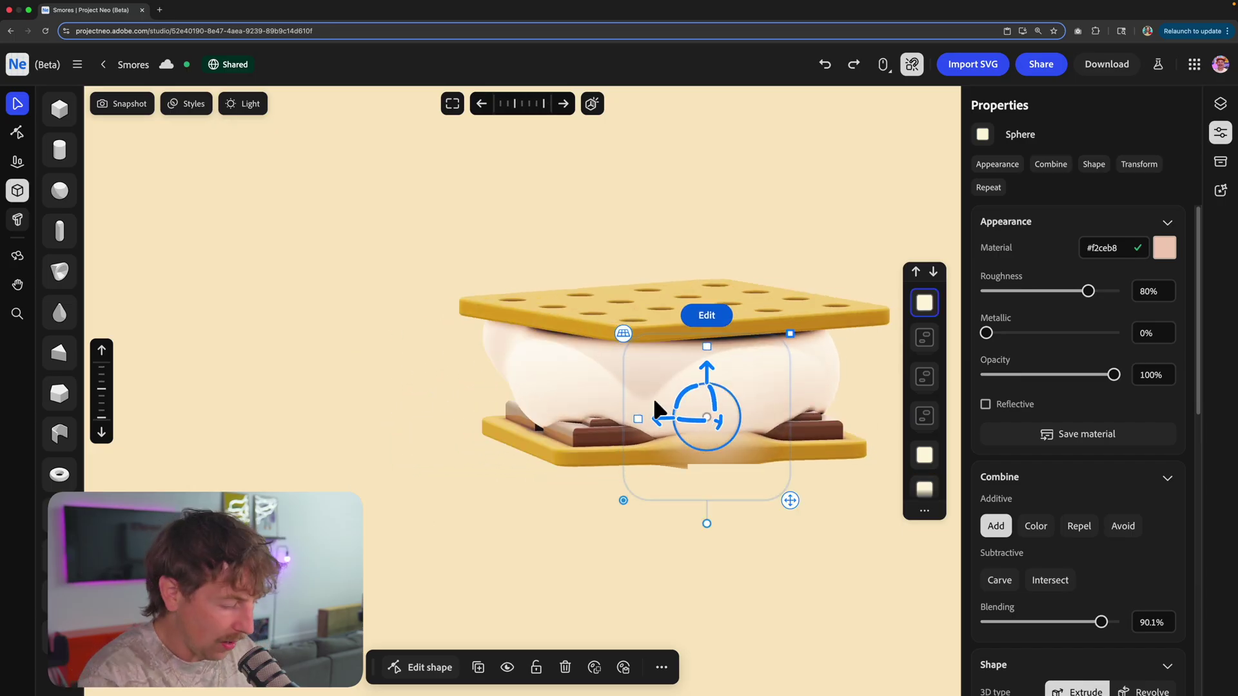
key(super+bracketleft)
key(super+bracketleft)
key(super+bracketleft)
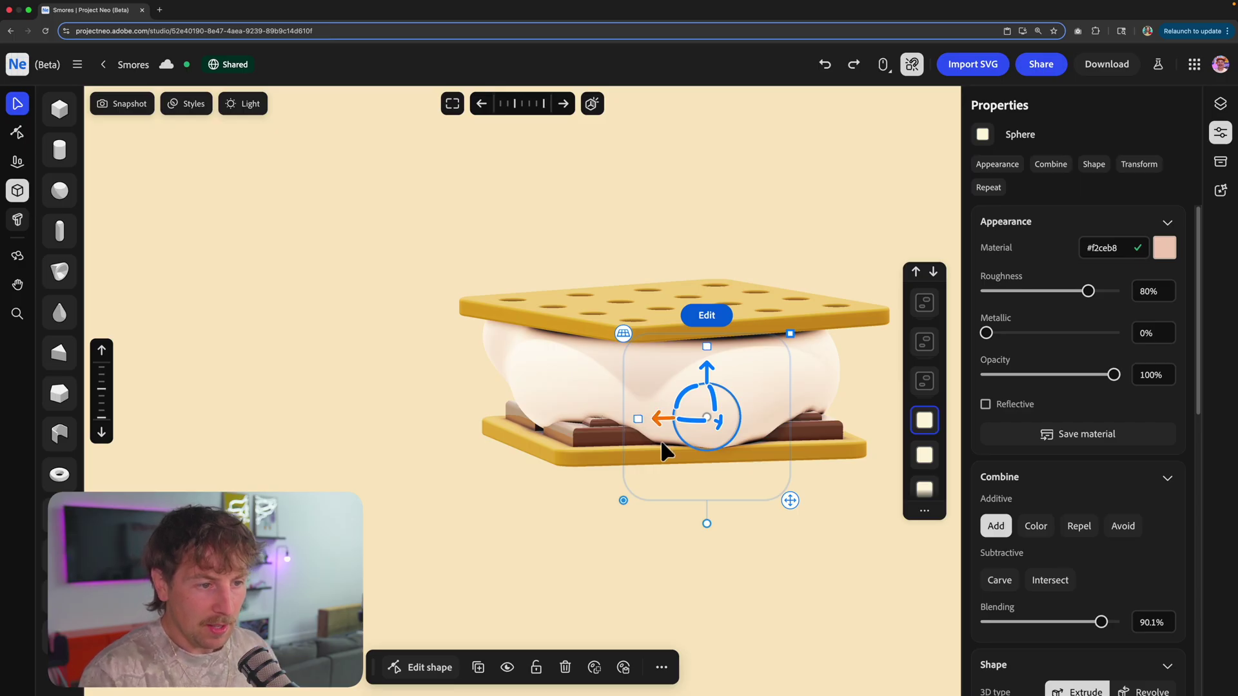
right_drag(752, 575, 814, 532)
right_drag(725, 441, 680, 426)
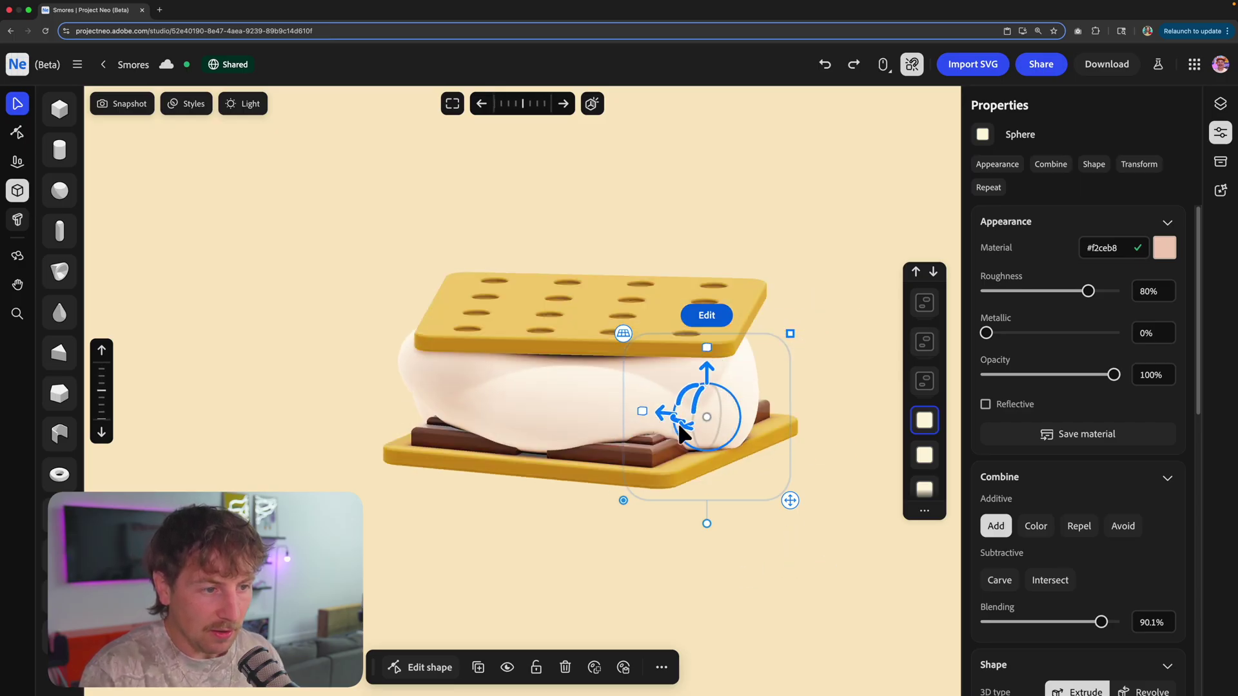
drag(664, 412, 683, 412)
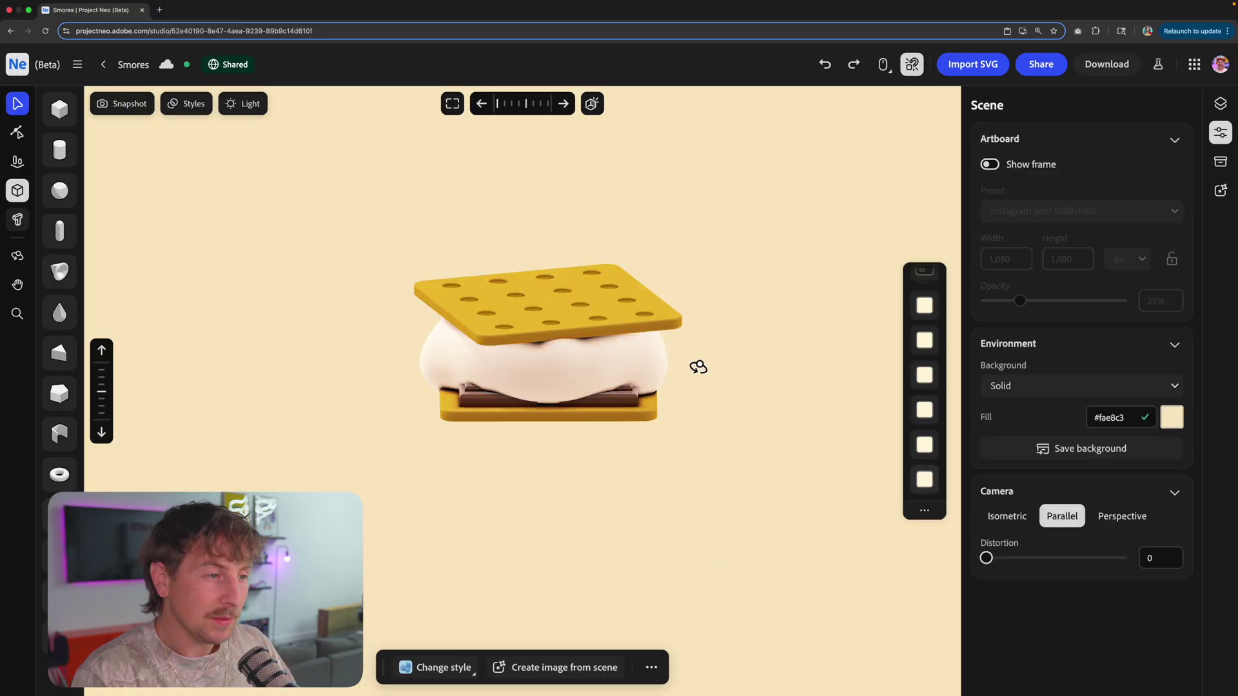
- Select all the s'more's crackers, chocolate and marshmallow shapes and combine them into one group
right_drag(697, 365, 618, 336)
right_drag(549, 353, 510, 353)
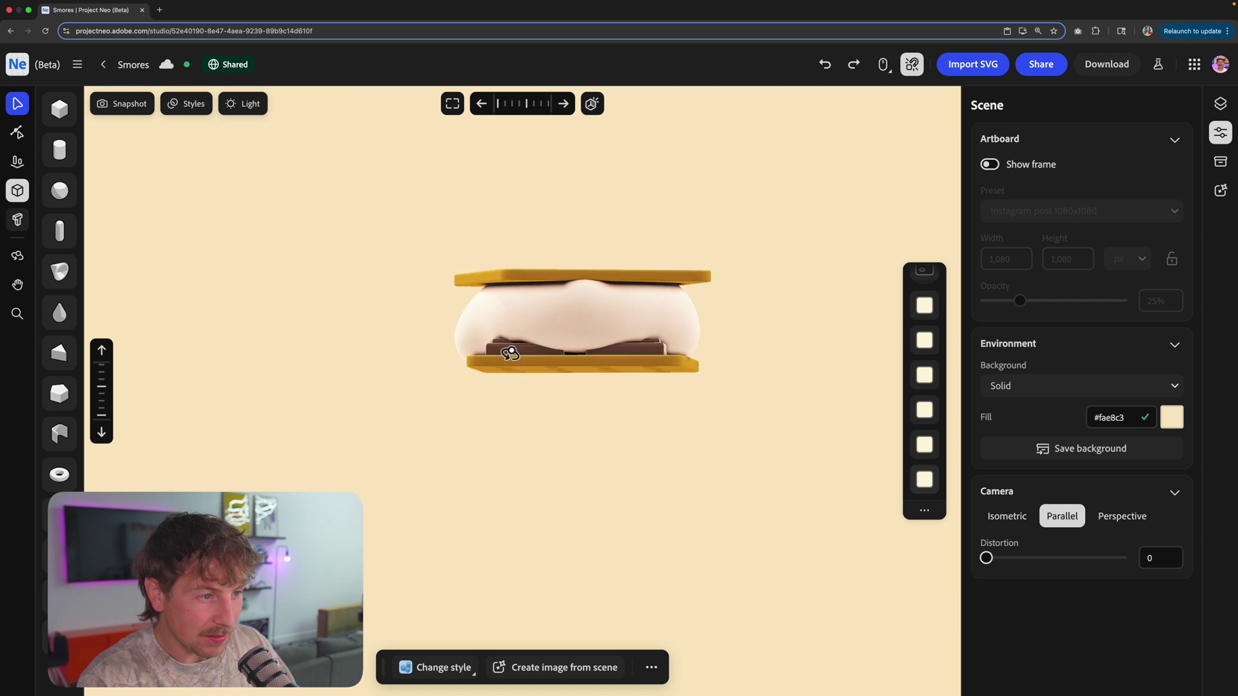
scroll(520, 359, down, 8)
right_drag(644, 342, 612, 378)
scroll(612, 377, up, 5)
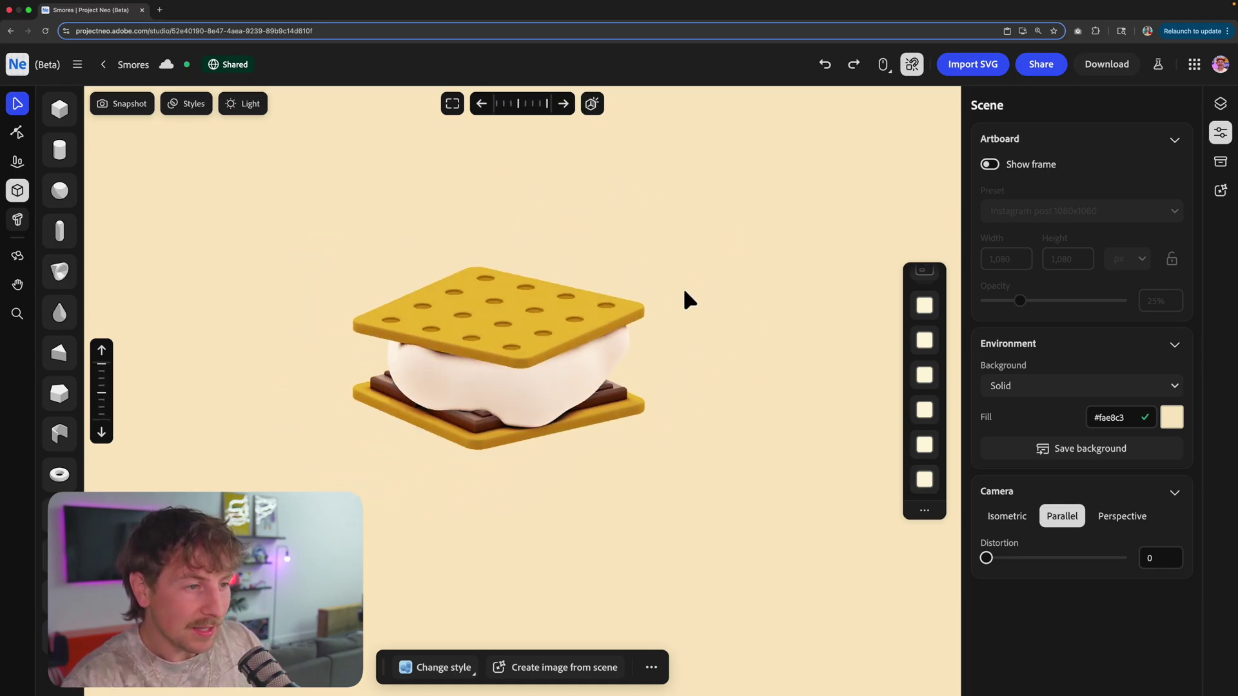
drag(683, 287, 388, 476)
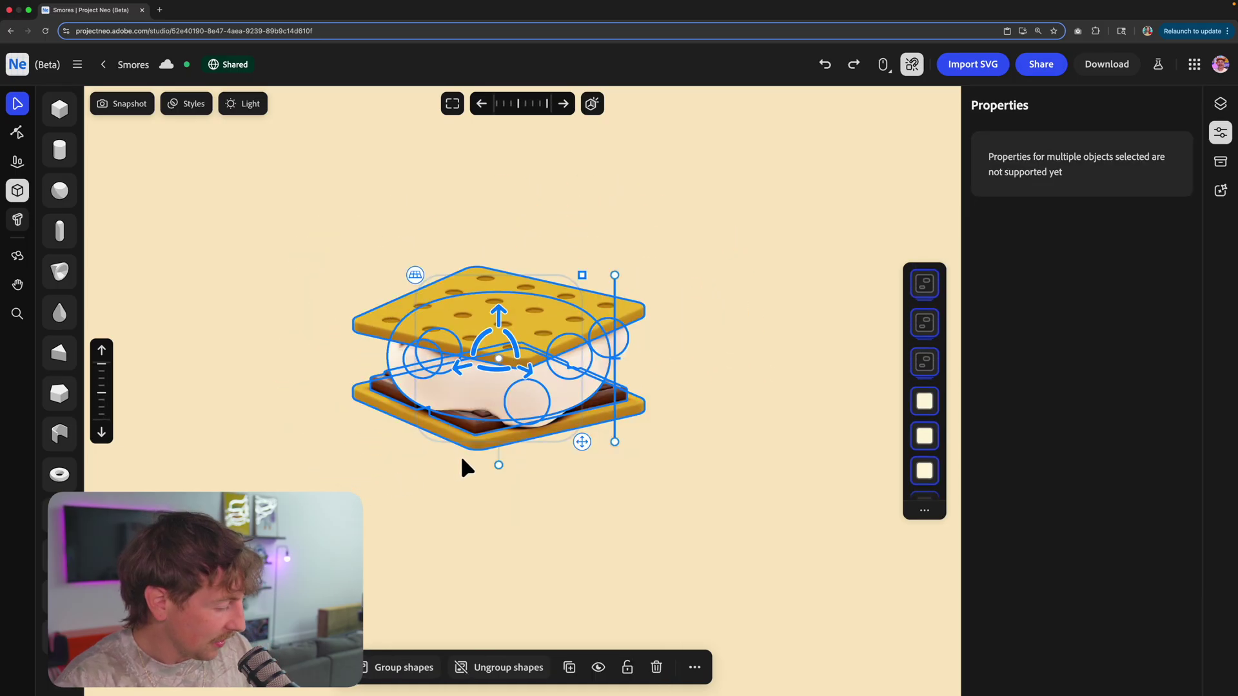
key(super+g)
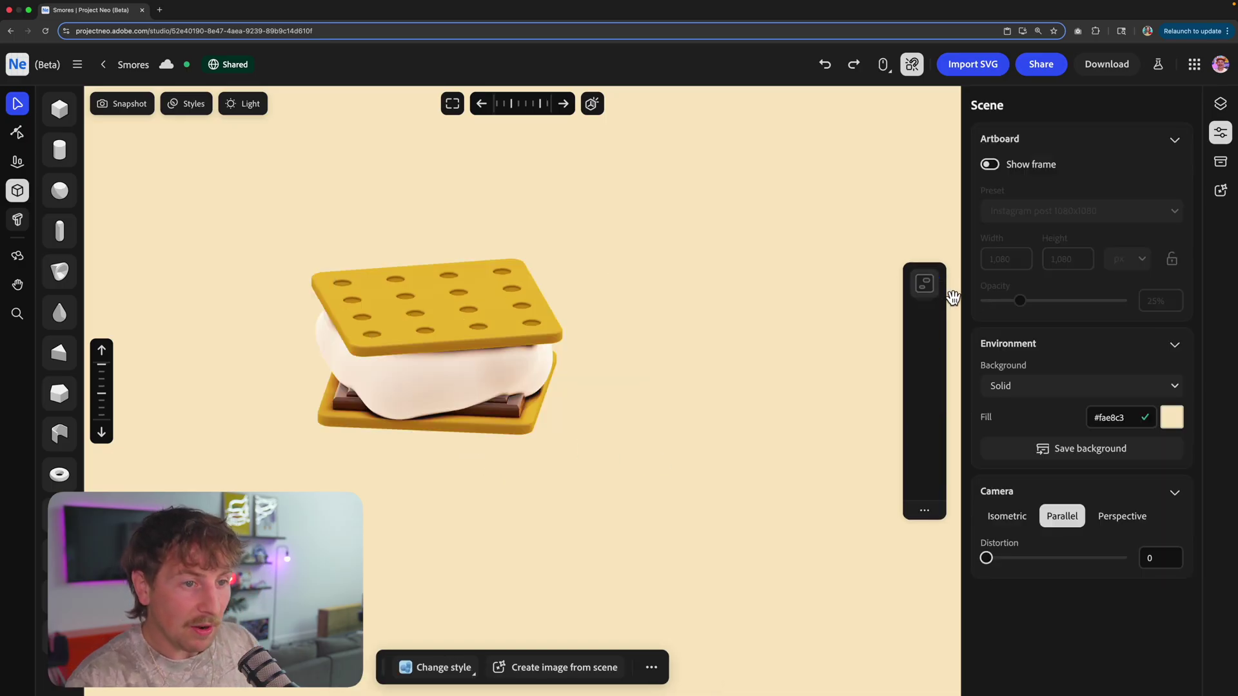
- Test selecting the grouped s'more as a single object
click(926, 299)
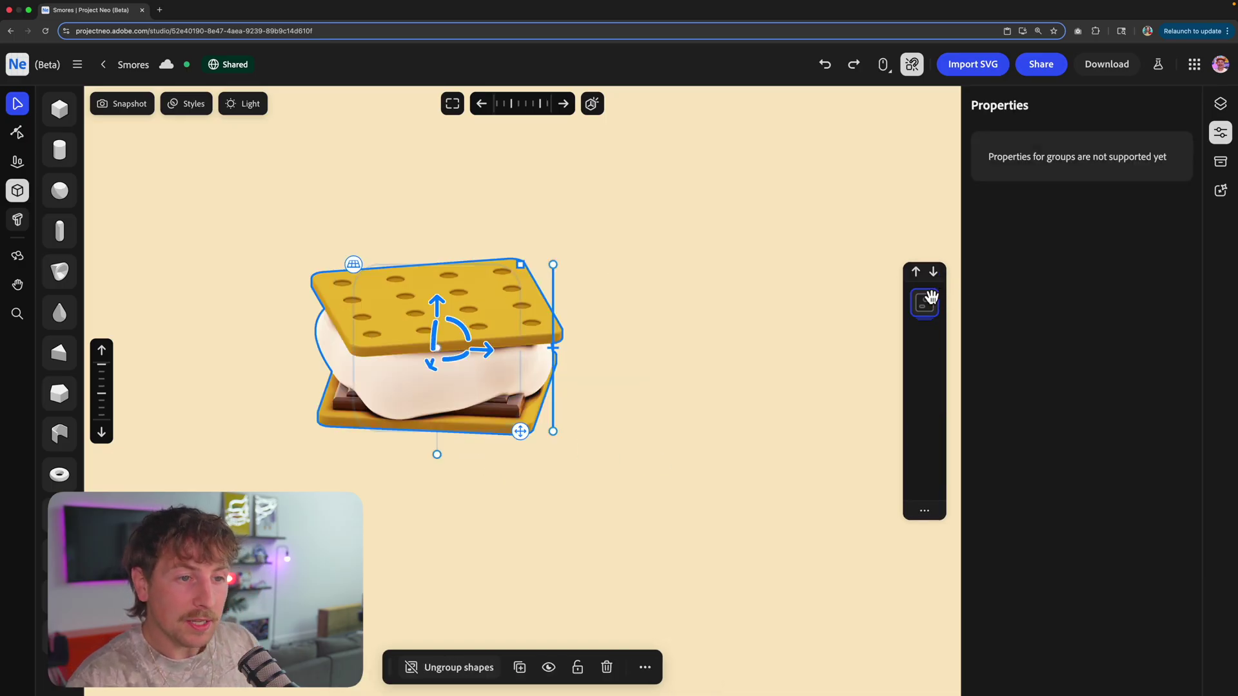
click(649, 317)
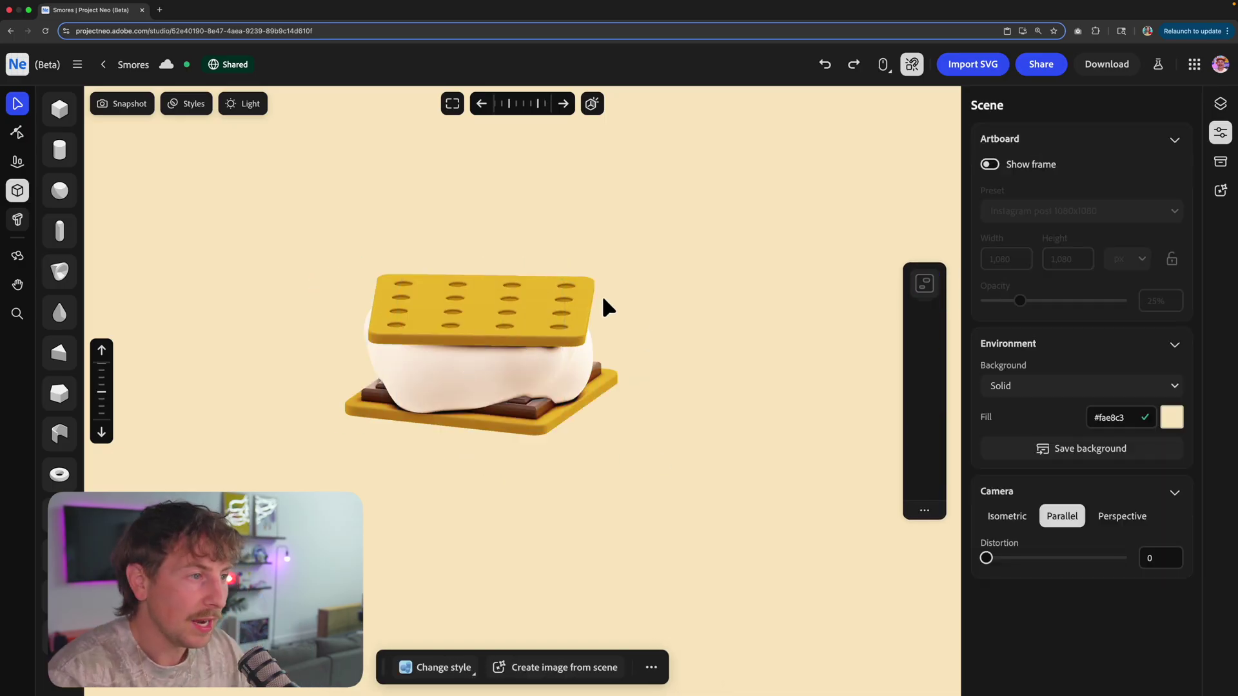
click(520, 304)
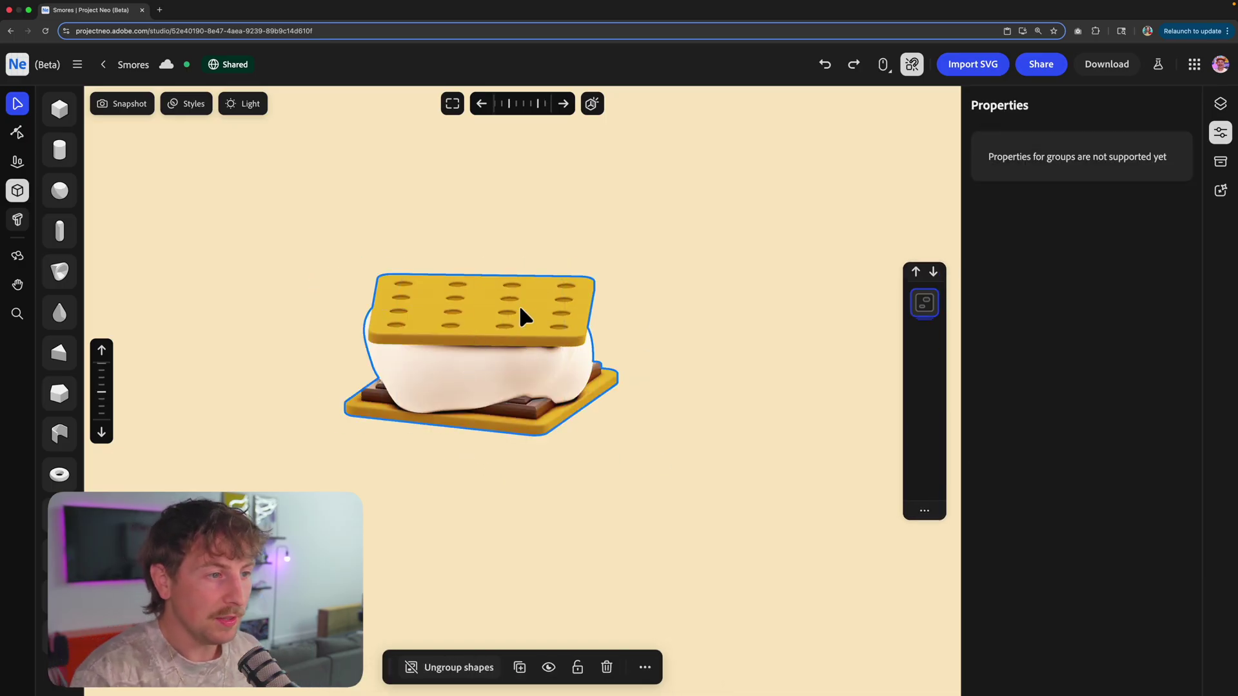
- Try the Vector Art style on the scene with an outline thickness of 1 and check the download formats
click(189, 104)
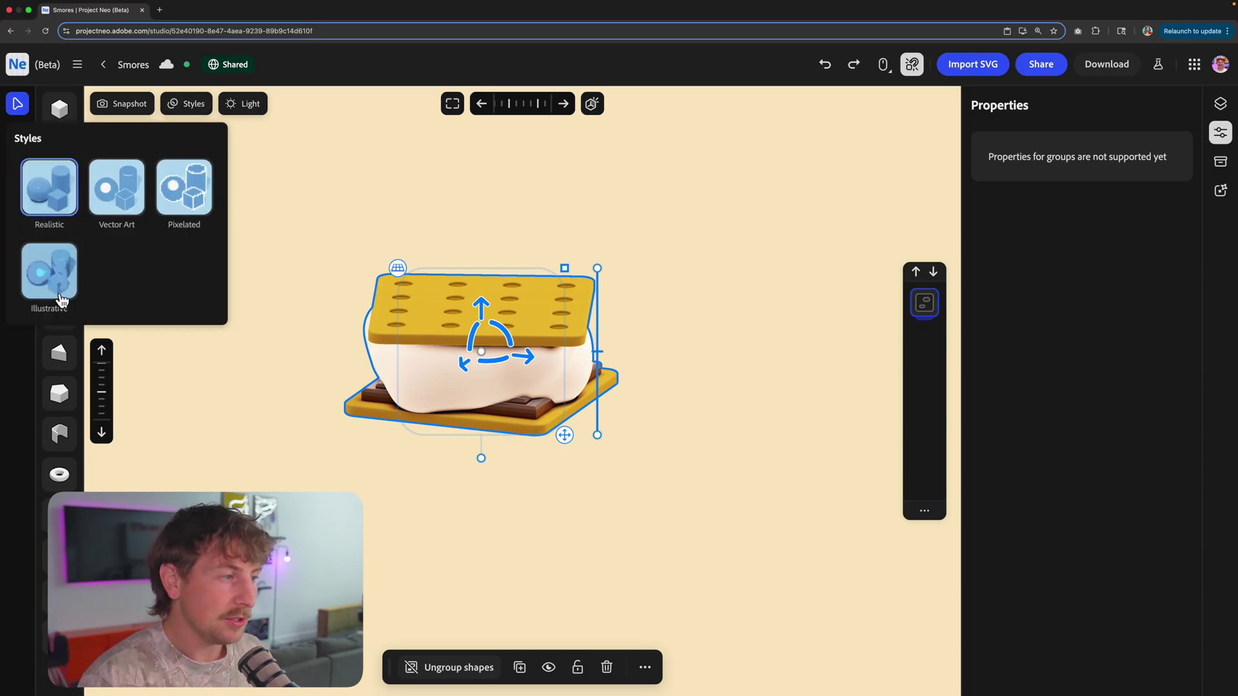
click(120, 199)
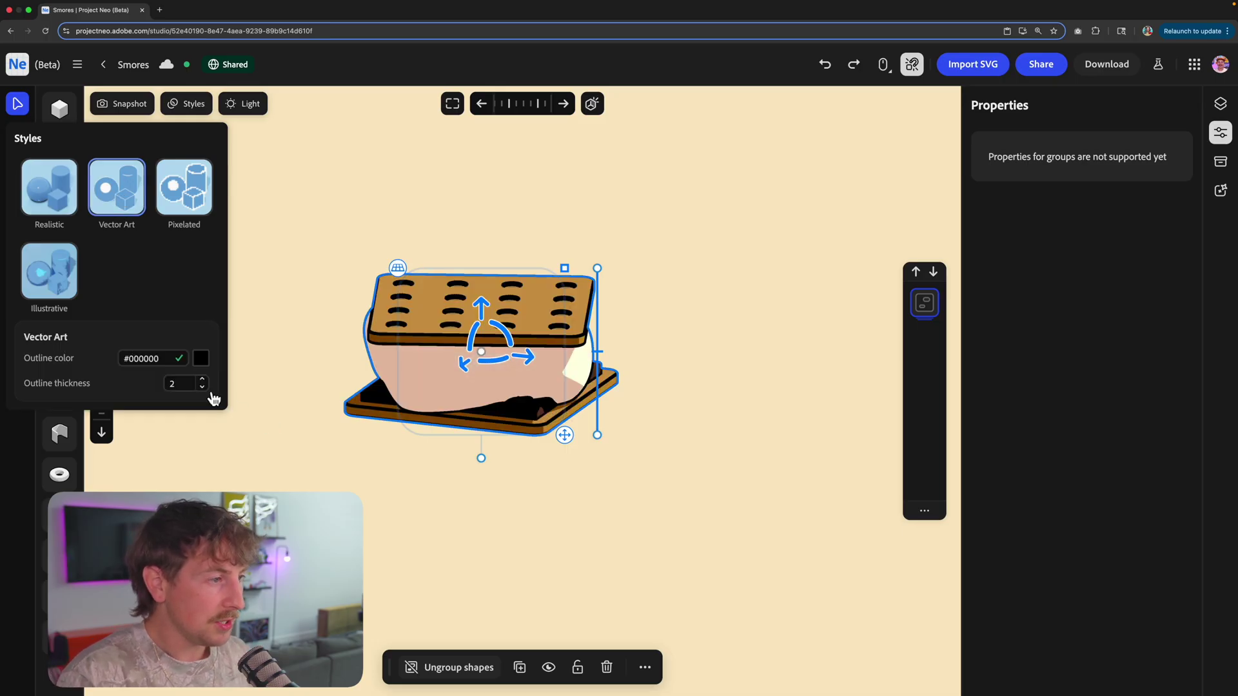
click(202, 387)
middle_drag(630, 346, 501, 380)
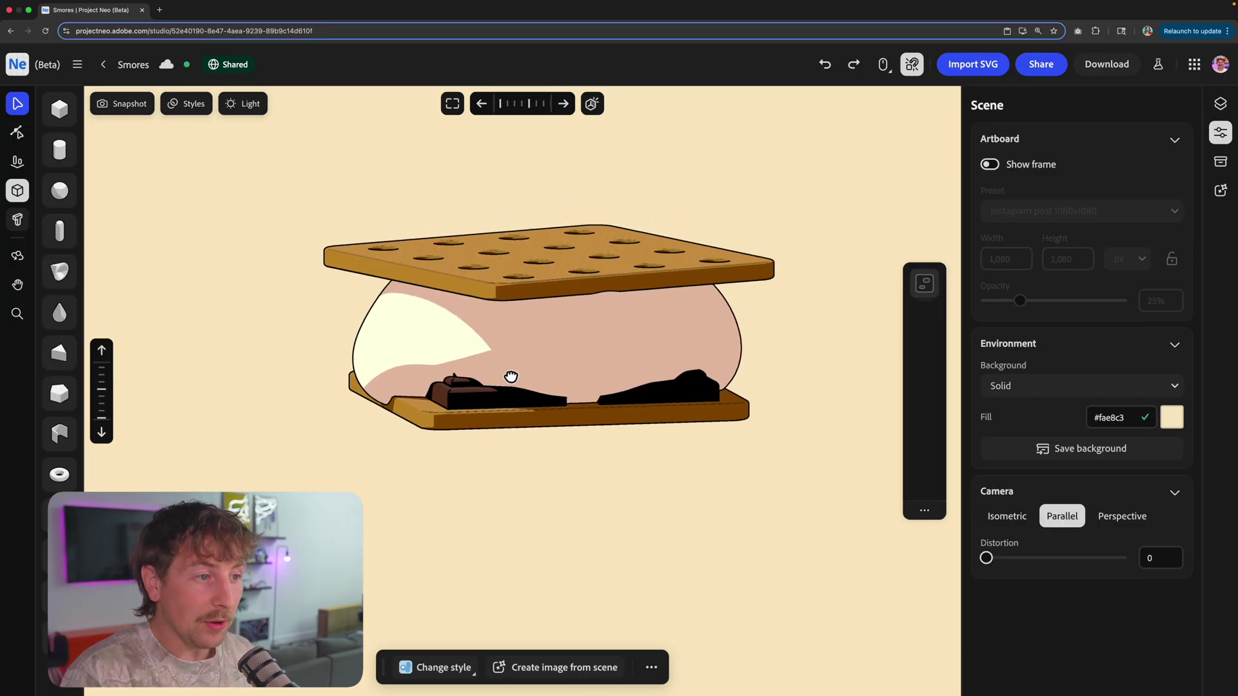
right_drag(520, 335, 587, 329)
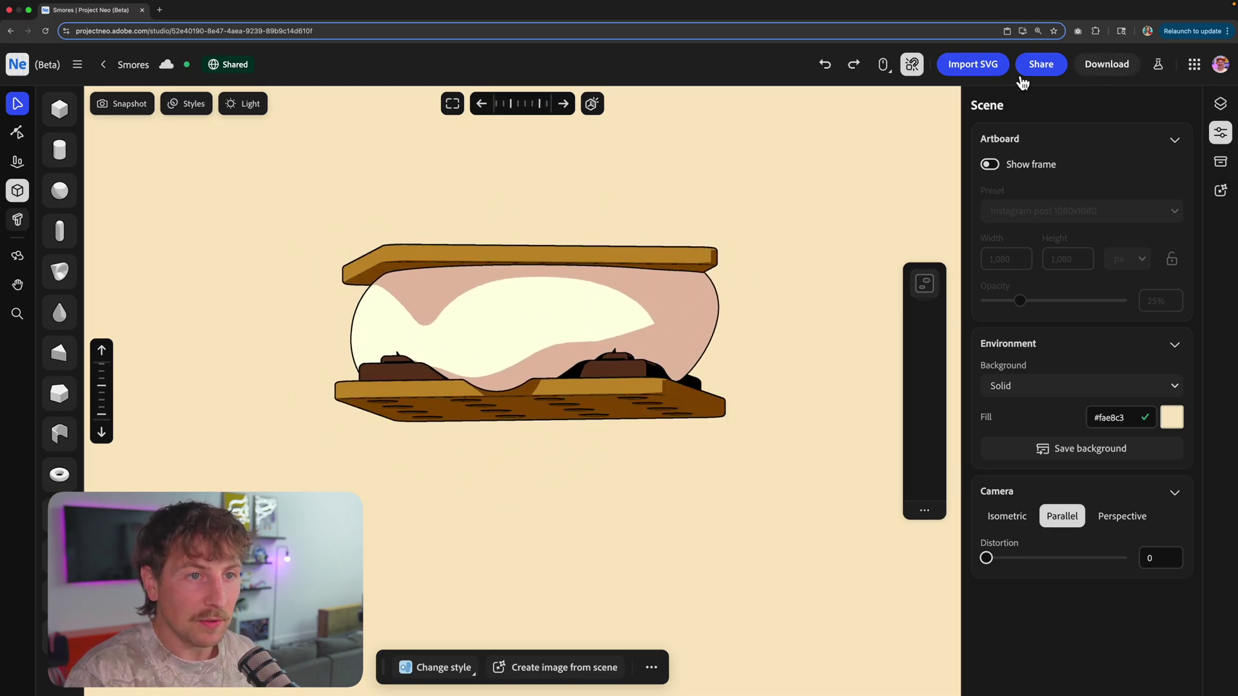
click(1120, 69)
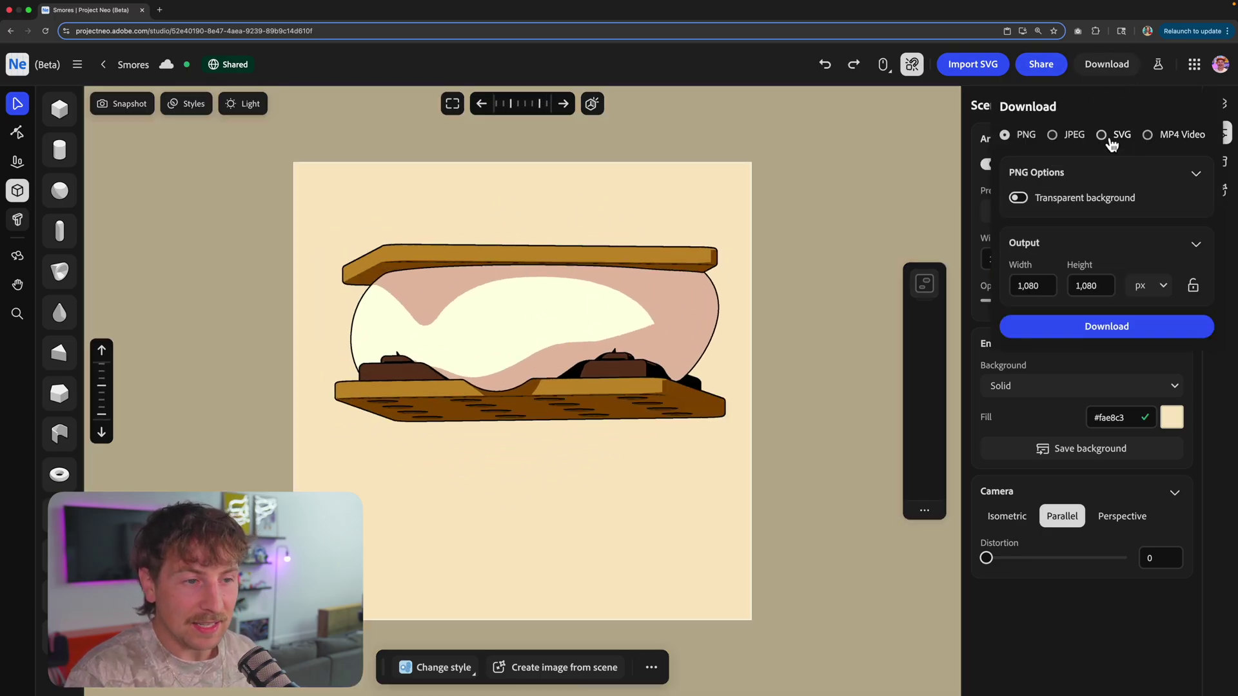
click(860, 203)
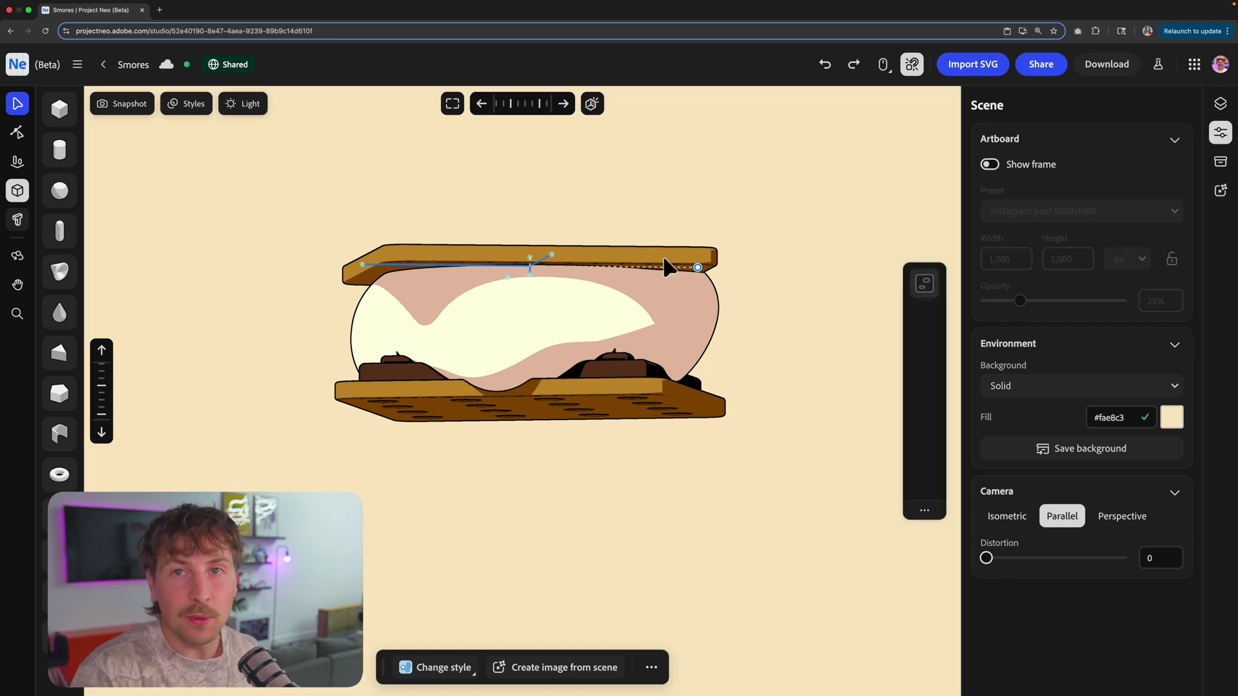
- Try the Pixelated style on the s'more and check it from another angle
right_drag(669, 264, 564, 289)
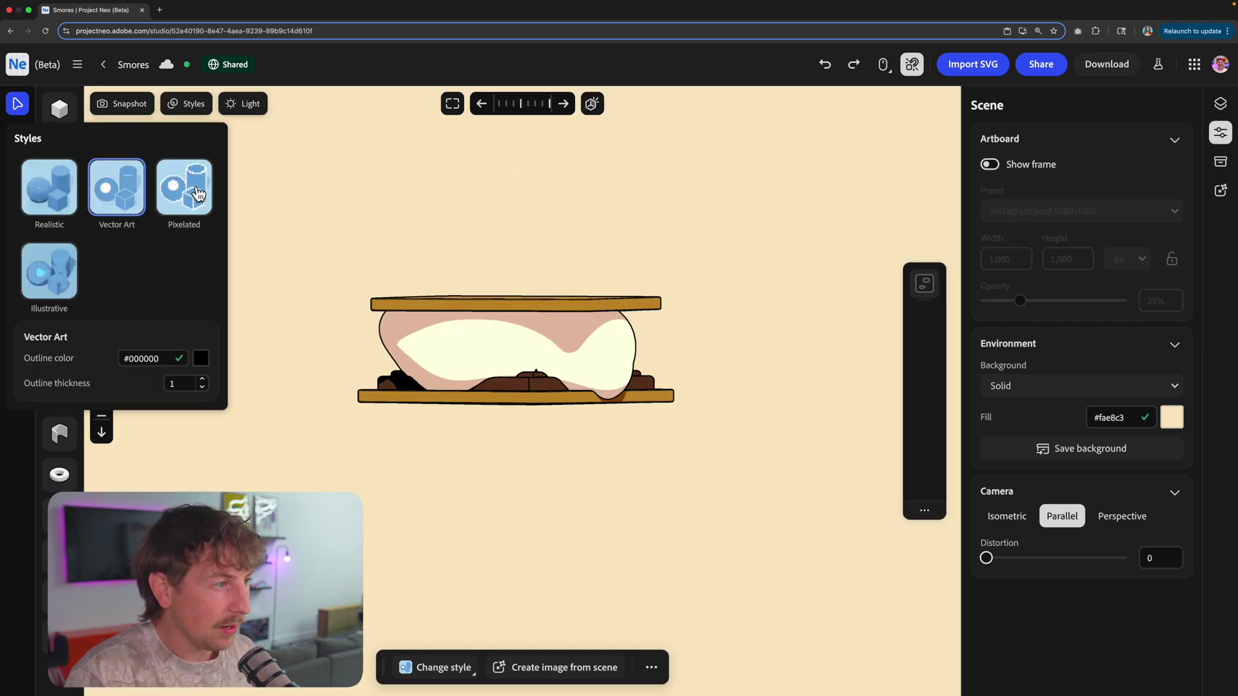
click(192, 229)
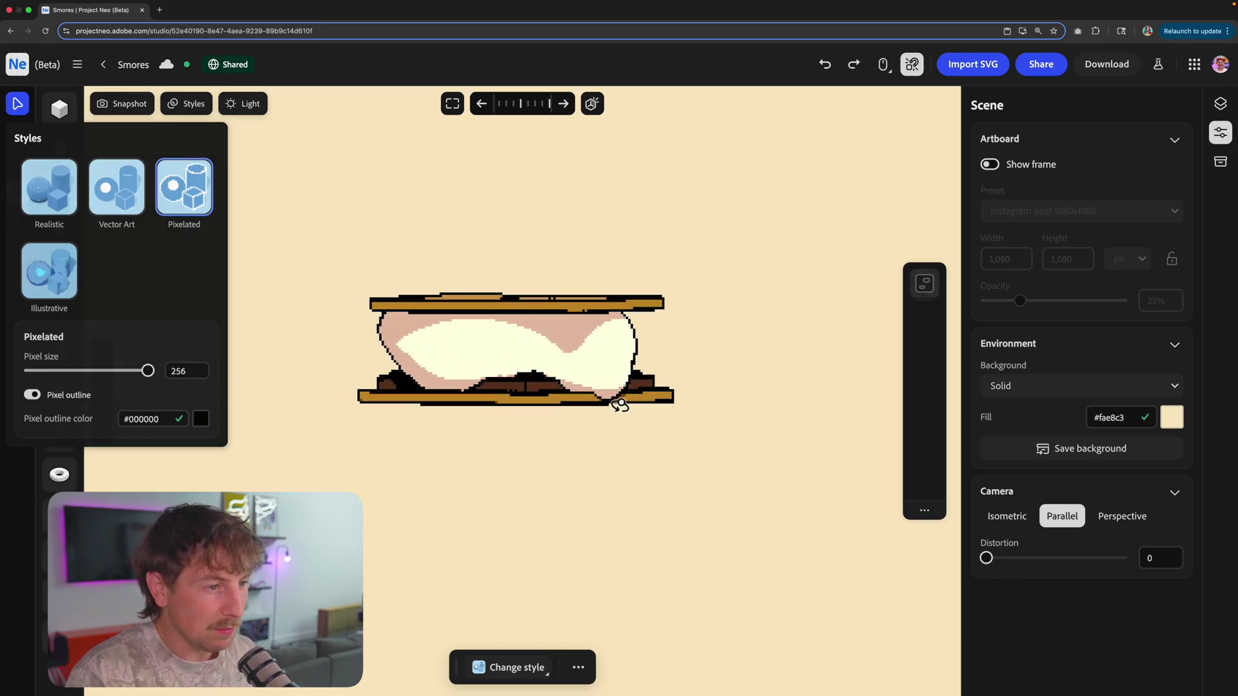
drag(619, 405, 412, 380)
- Switch the scene to the Illustrative style and check the s'more from below
click(192, 104)
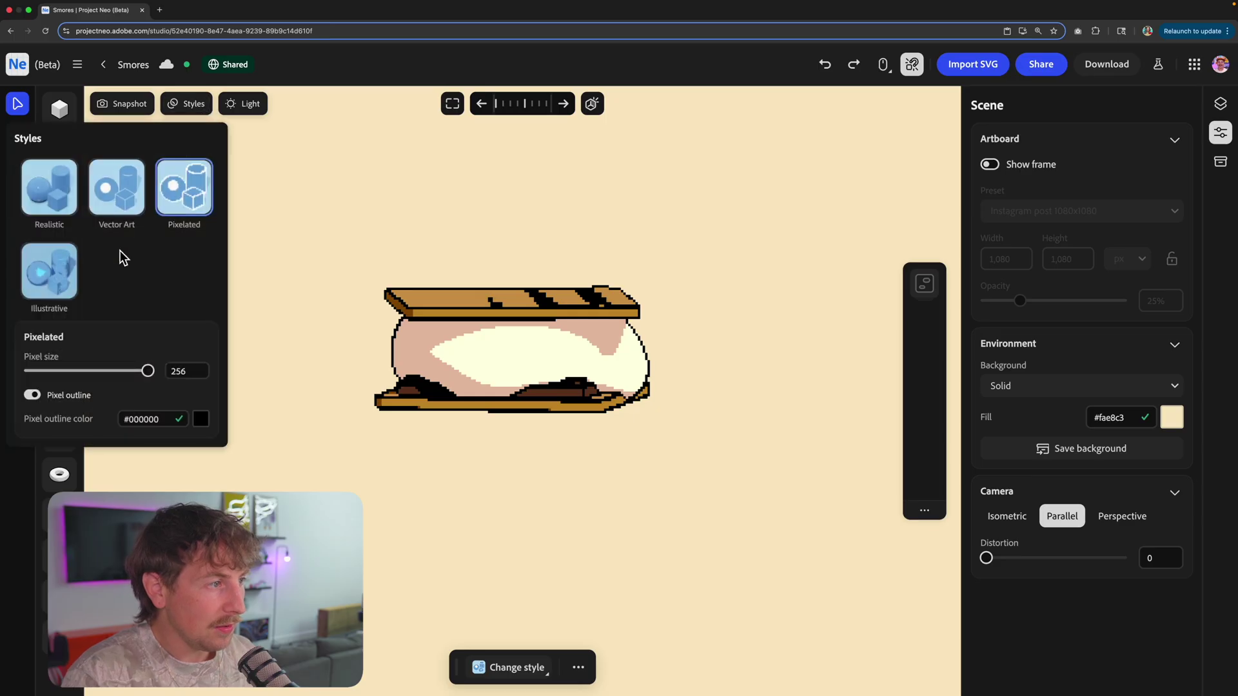
click(77, 298)
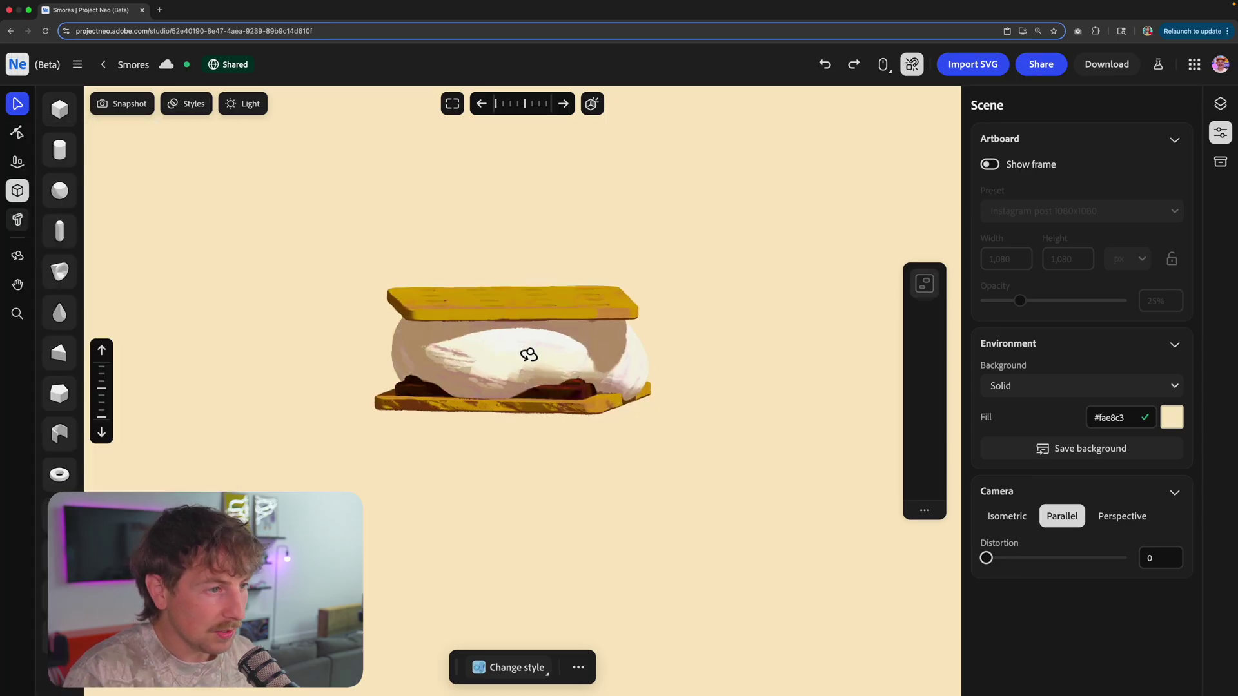
drag(598, 300, 180, 114)
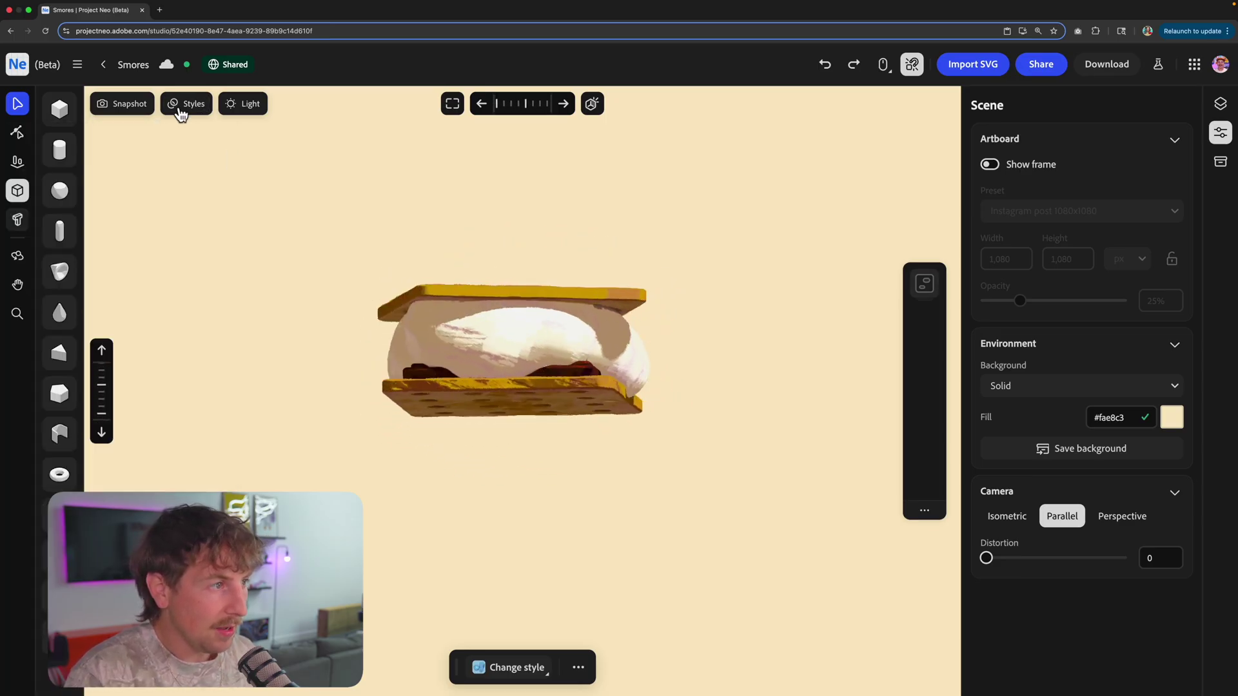
- Set the Illustrative style's texture style to 3 and its global stroke size to 63
click(193, 104)
scroll(78, 383, down, 2)
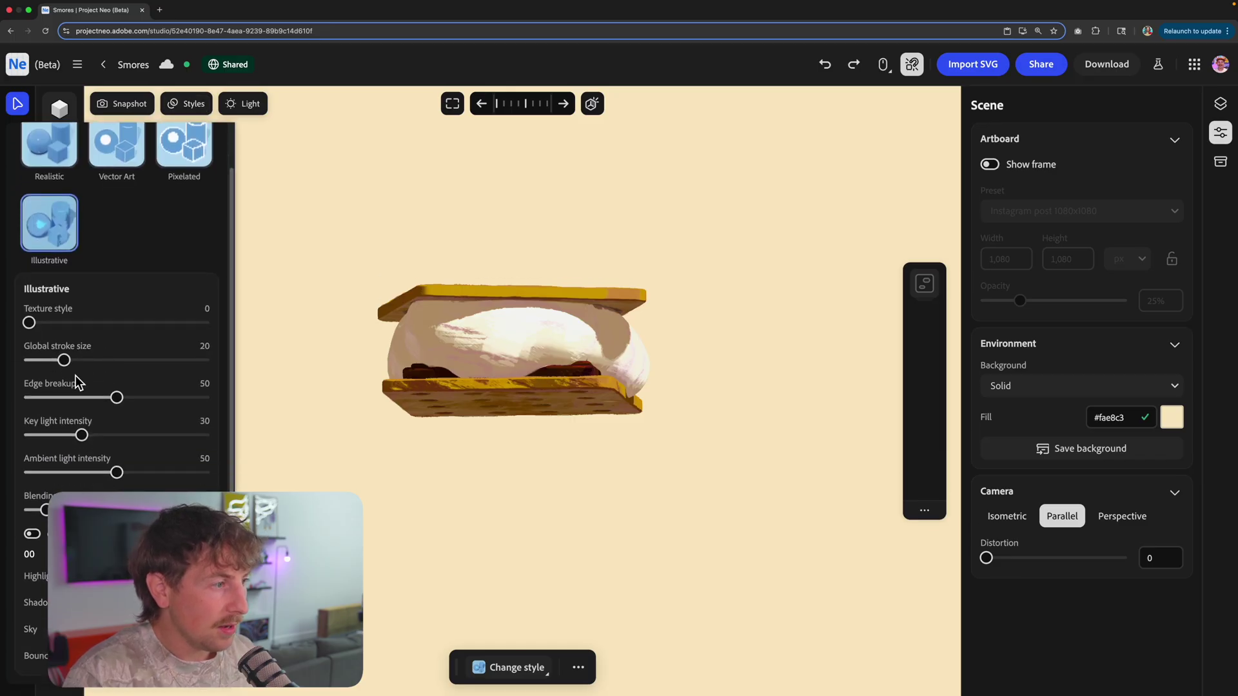
mouse_move(29, 322)
mouse_down()
mouse_move(127, 335)
mouse_move(91, 335)
mouse_move(103, 325)
mouse_up()
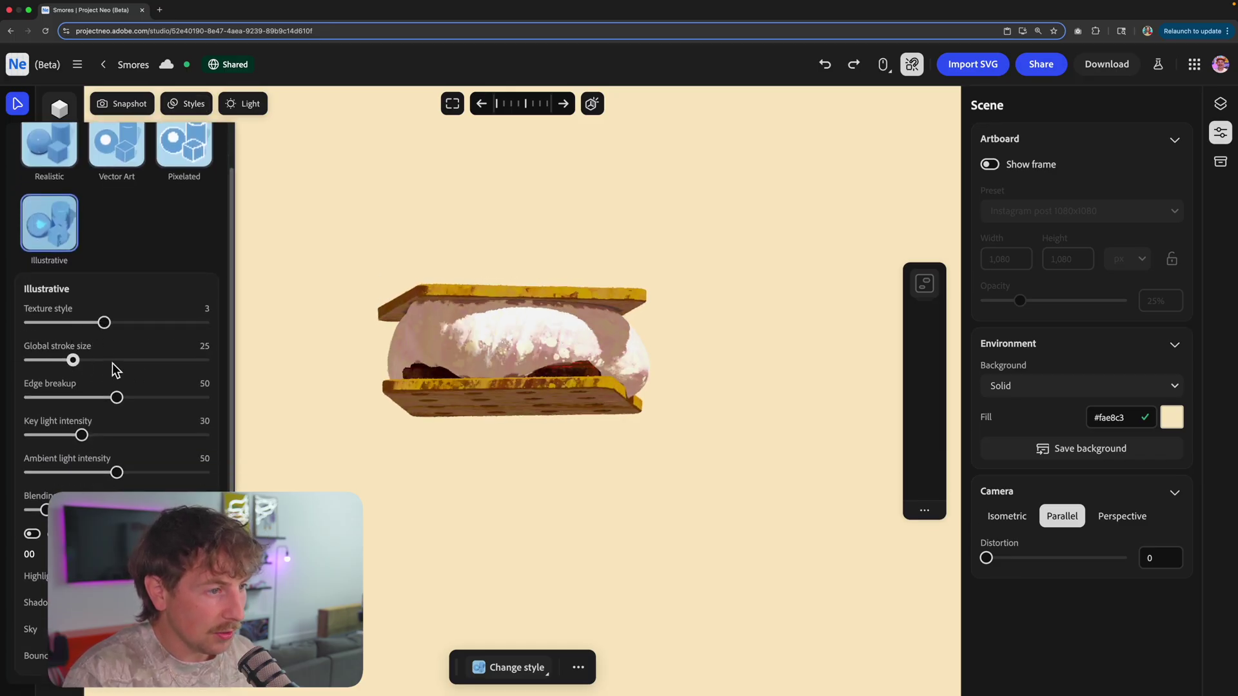
click(120, 360)
click(139, 360)
click(468, 481)
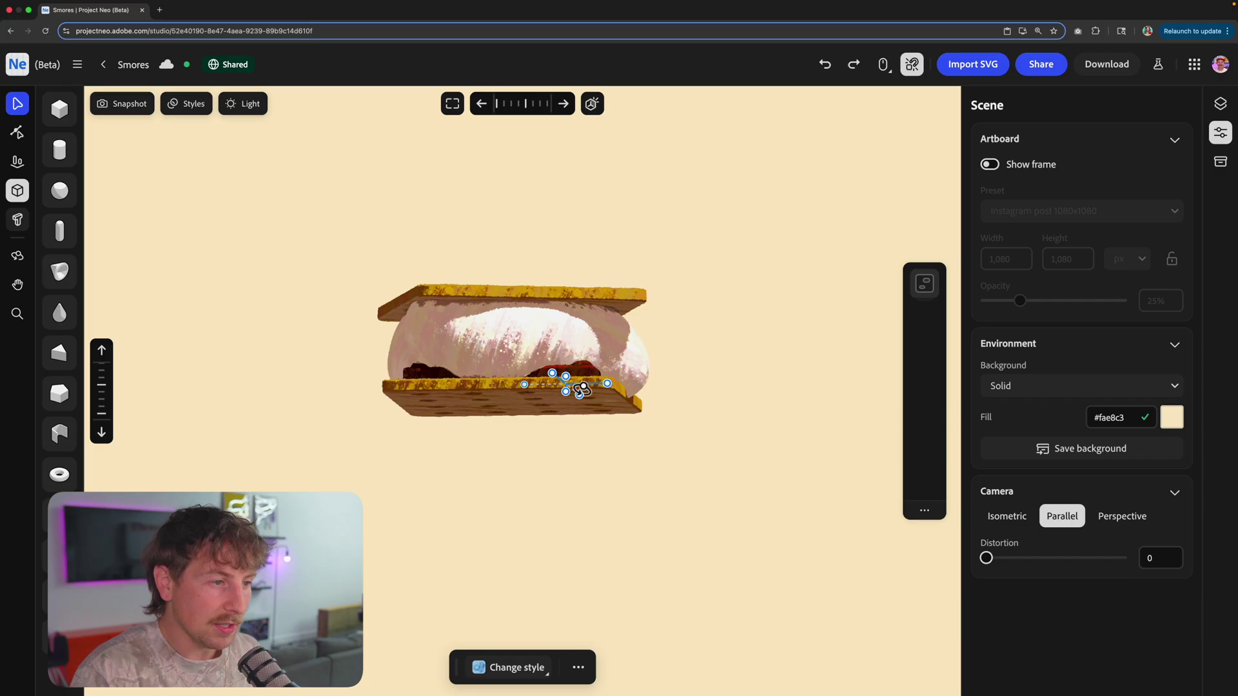
- Set the scene's render style back to Realistic
middle_drag(573, 389, 480, 420)
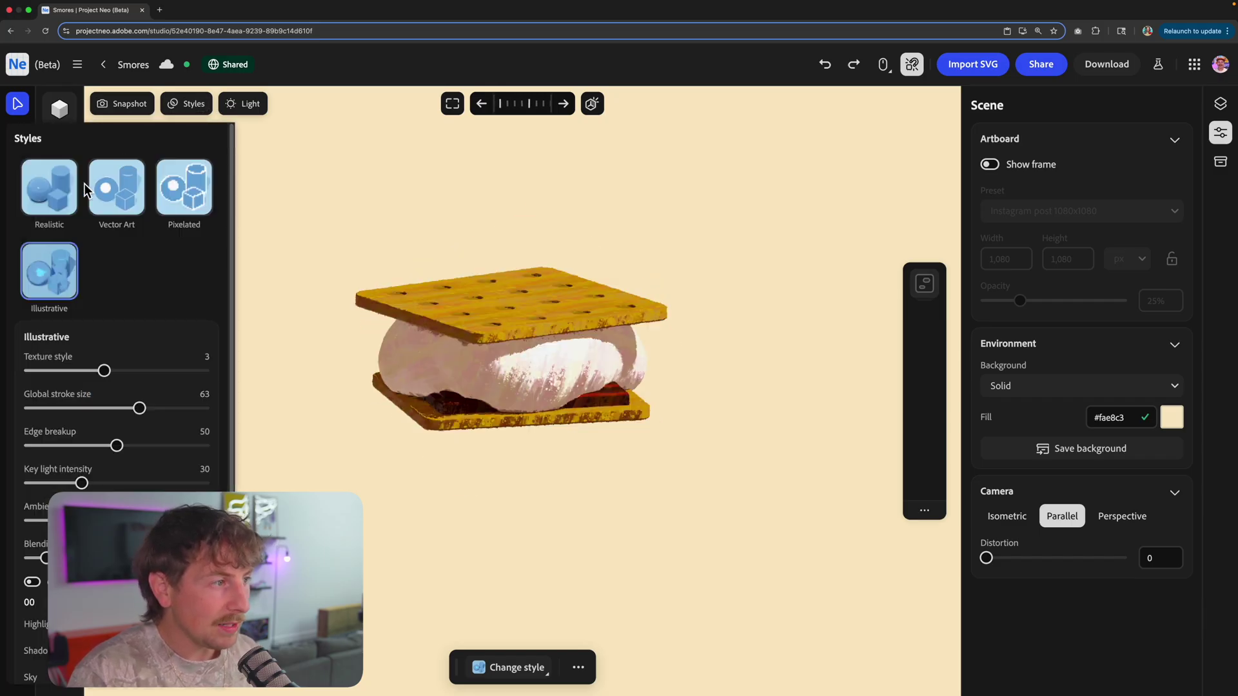
click(83, 184)
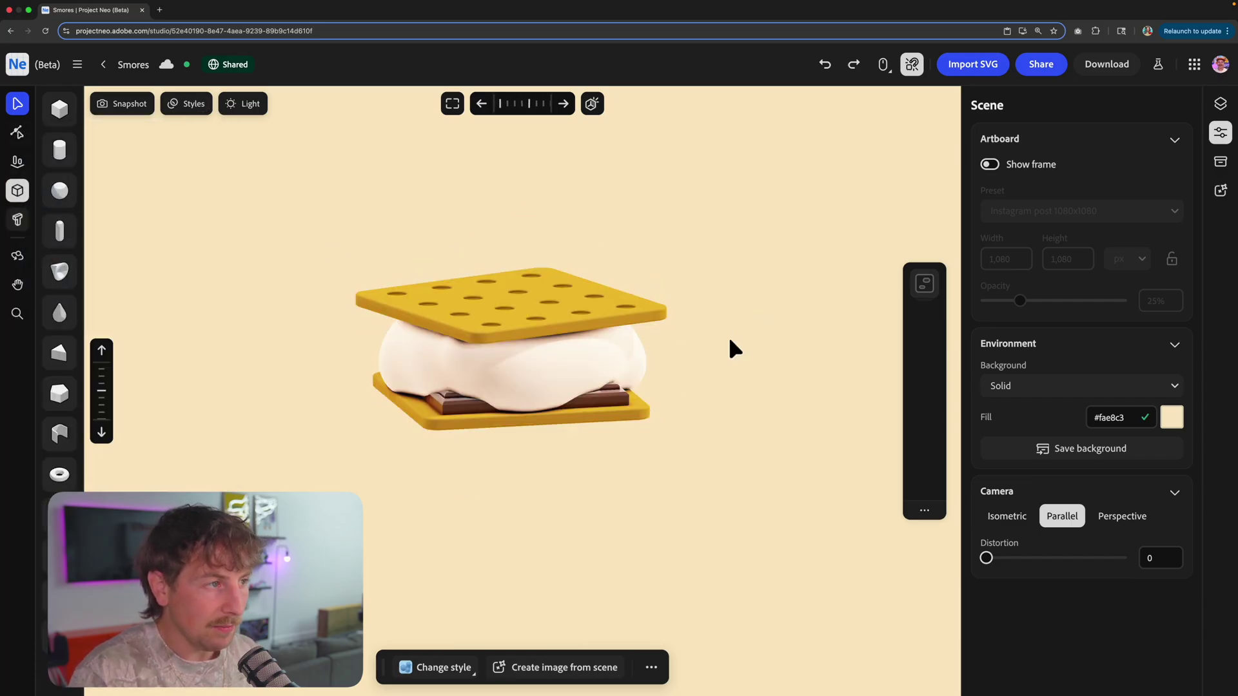
drag(732, 346, 713, 252)
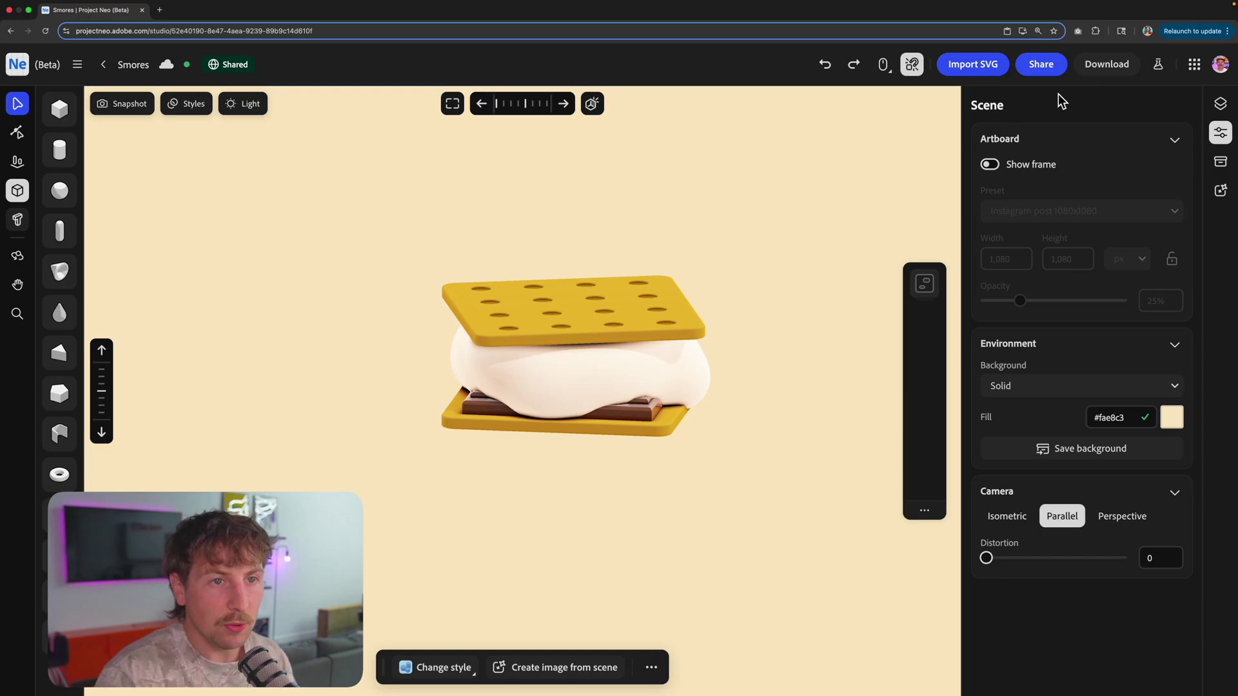
- Preview the Turntable animation among the MP4 video download options, and close the options without downloading
click(1105, 65)
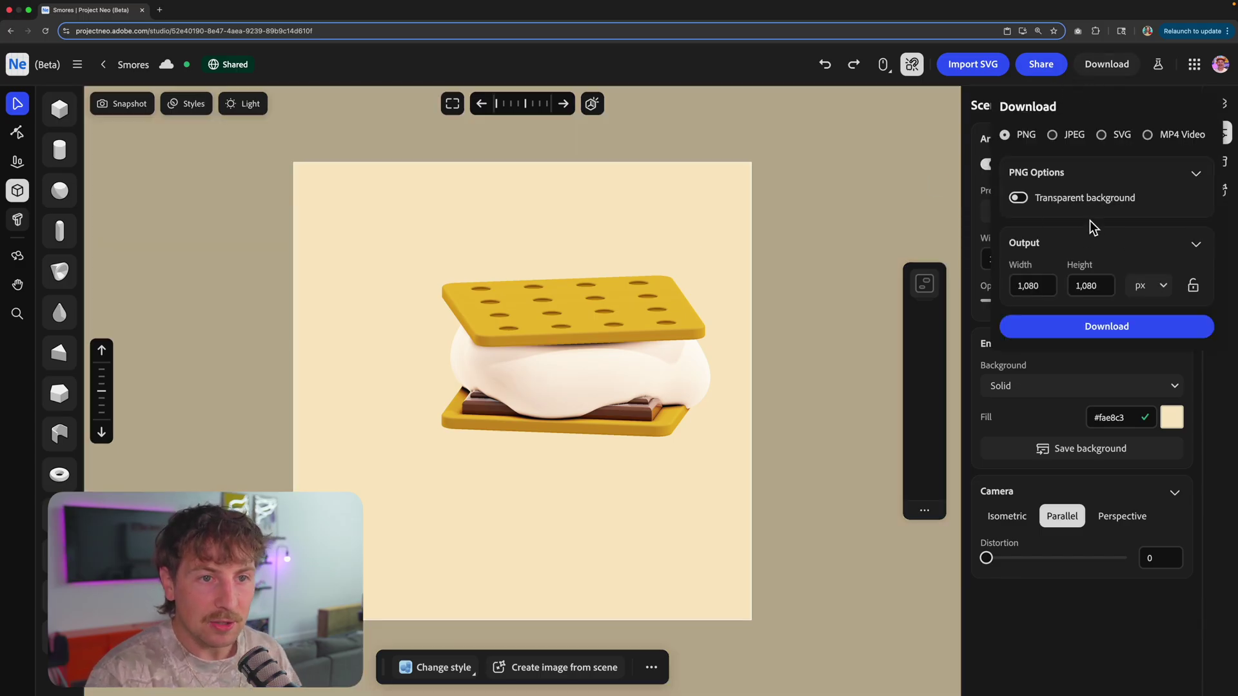
click(1148, 136)
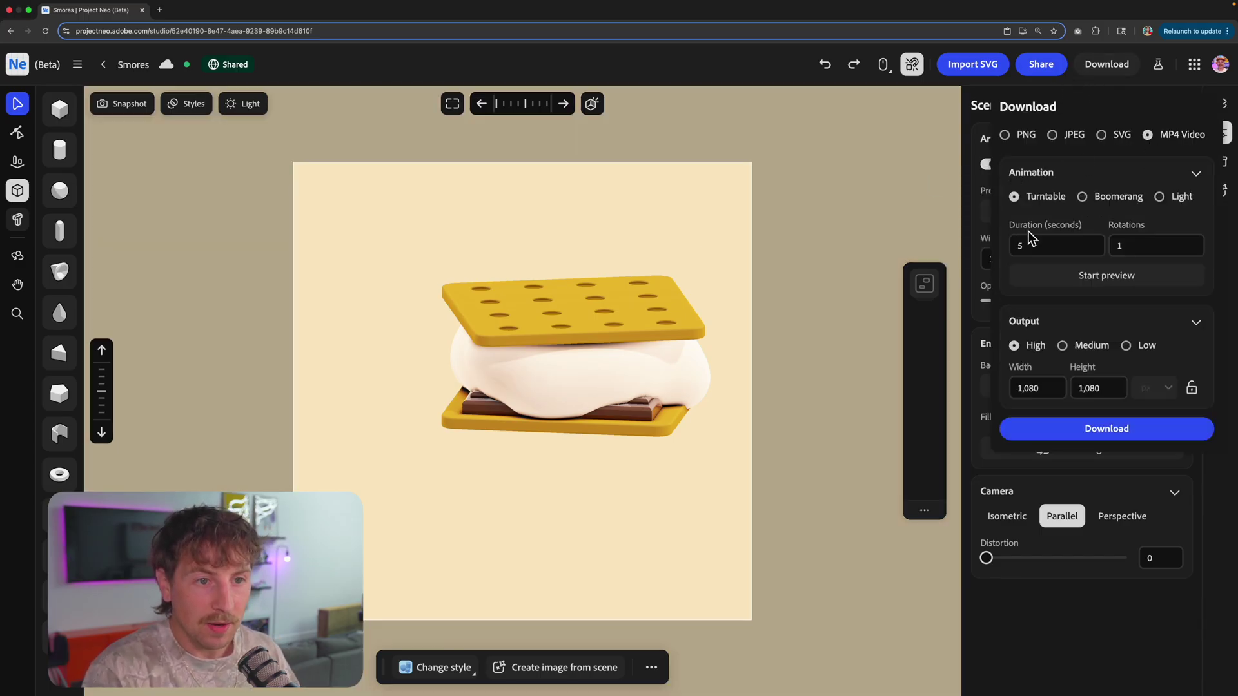
click(1089, 277)
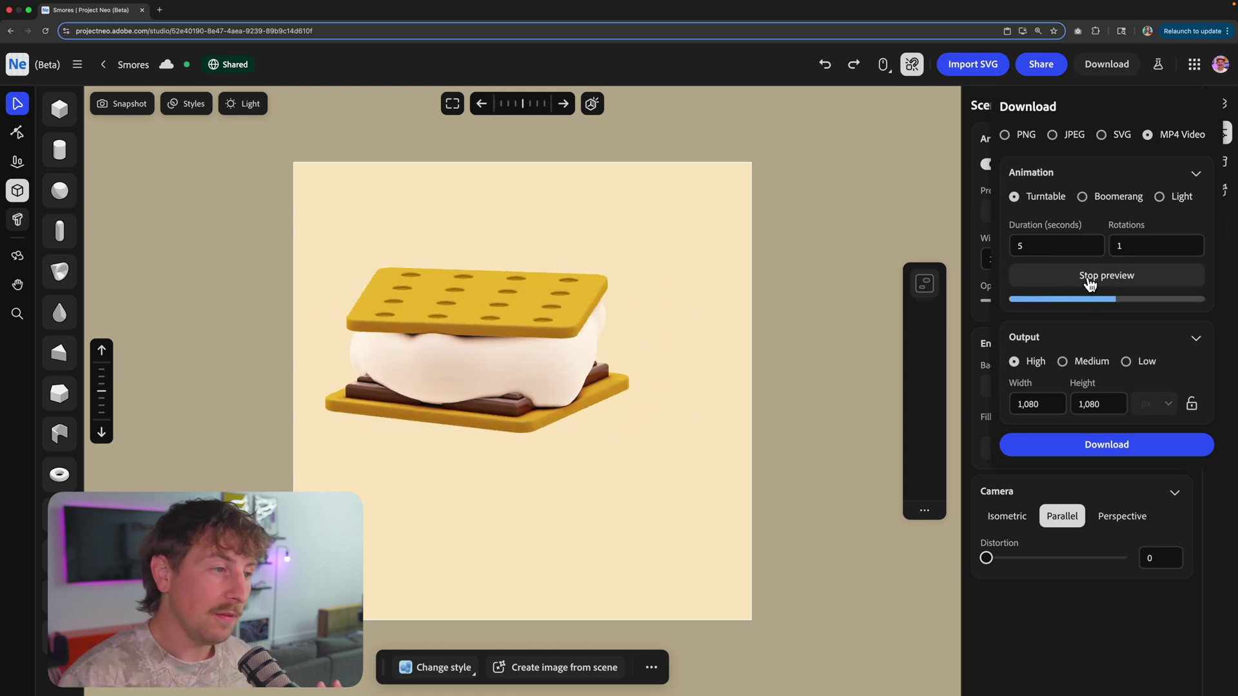
click(588, 283)
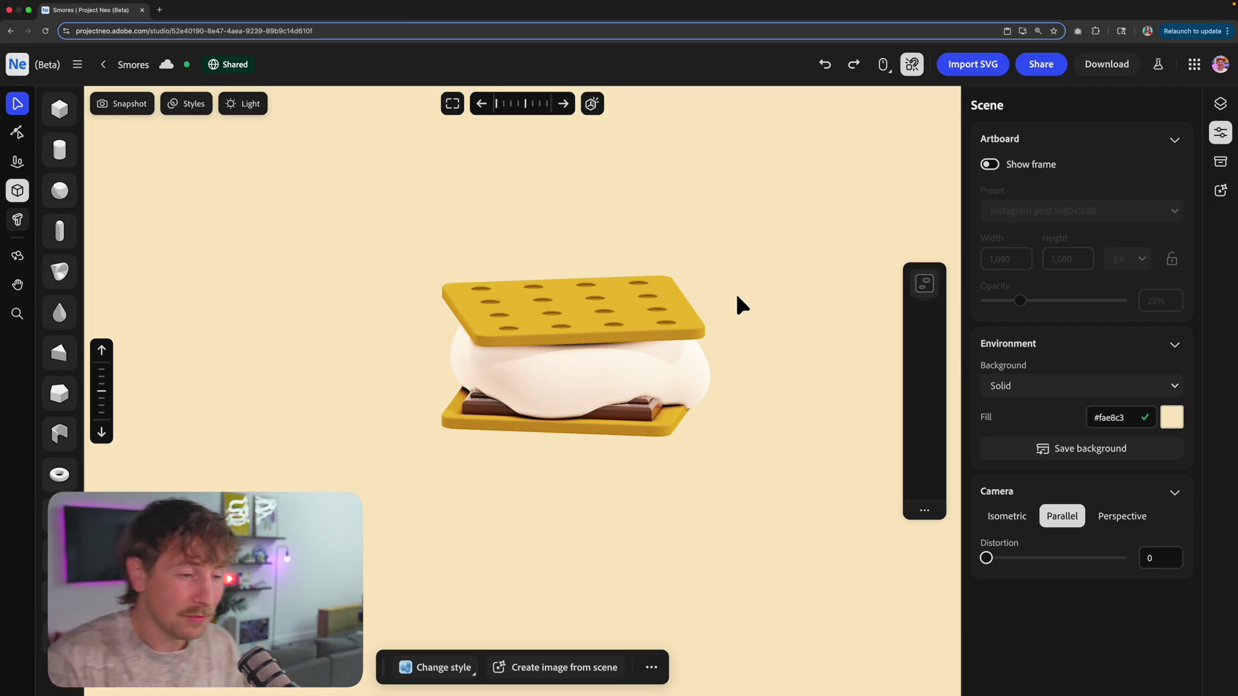
- Duplicate the s'more group and place the copy, tilted and scaled down, above and to the left of the original
middle_drag(737, 296, 709, 310)
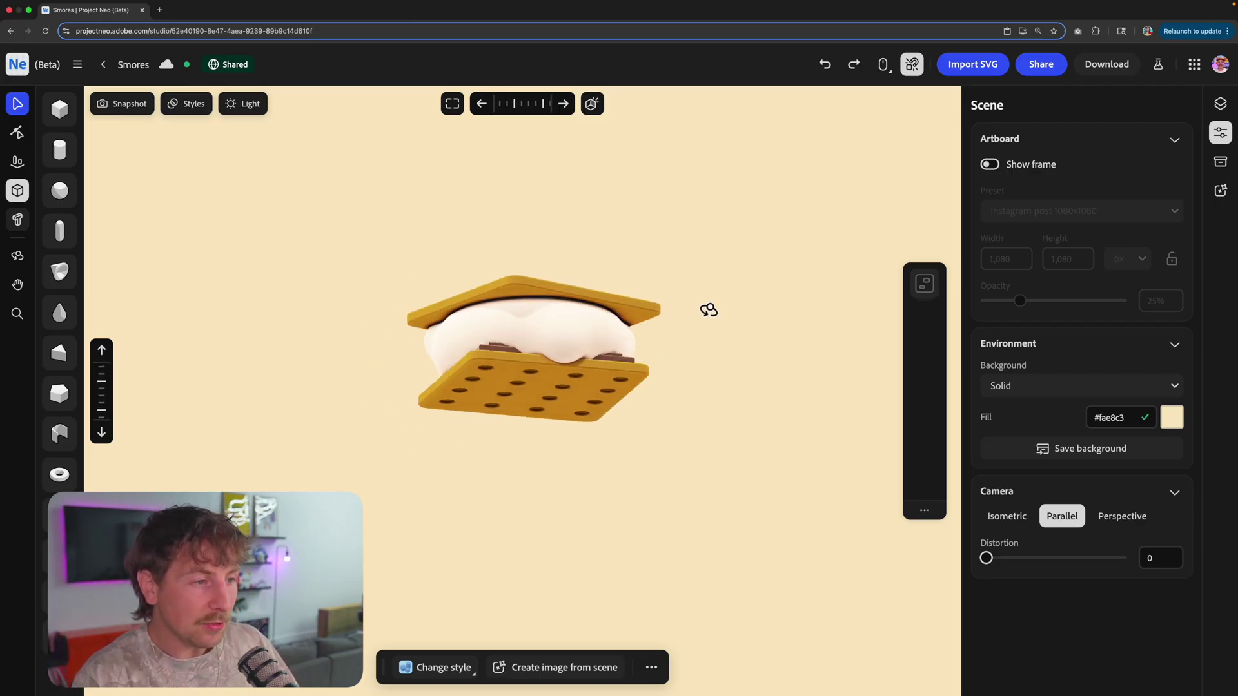
right_drag(708, 310, 704, 337)
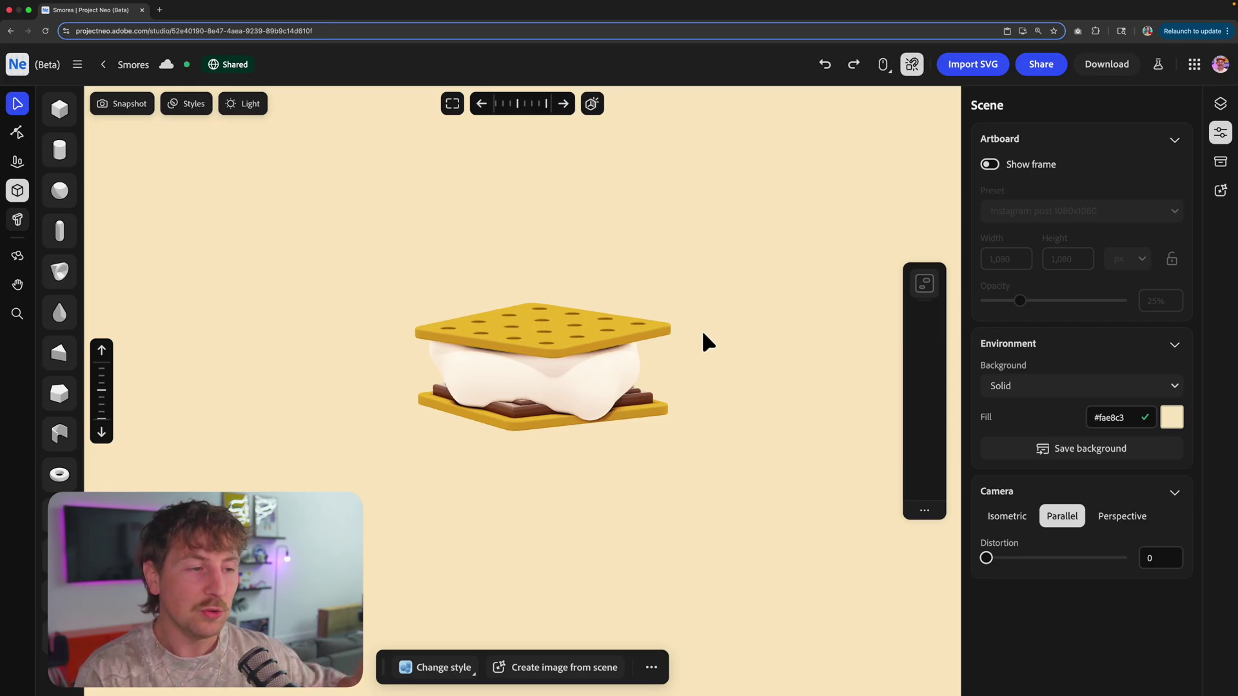
click(583, 331)
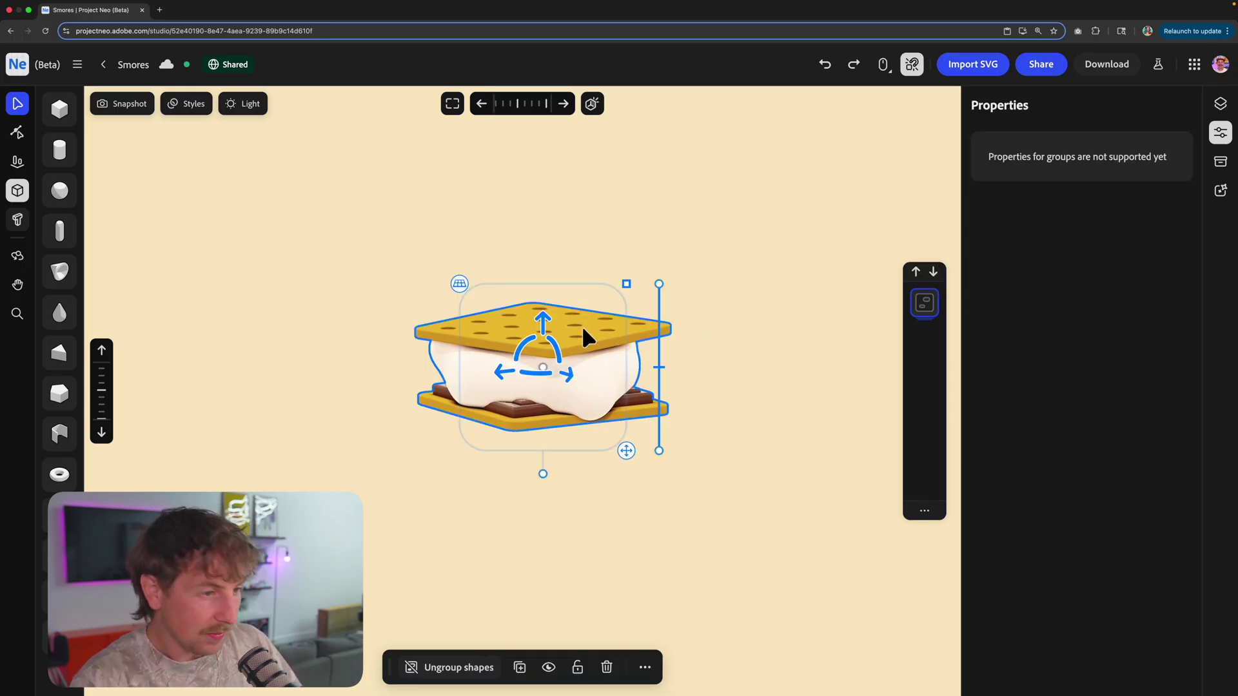
key(super+d)
drag(549, 317, 550, 270)
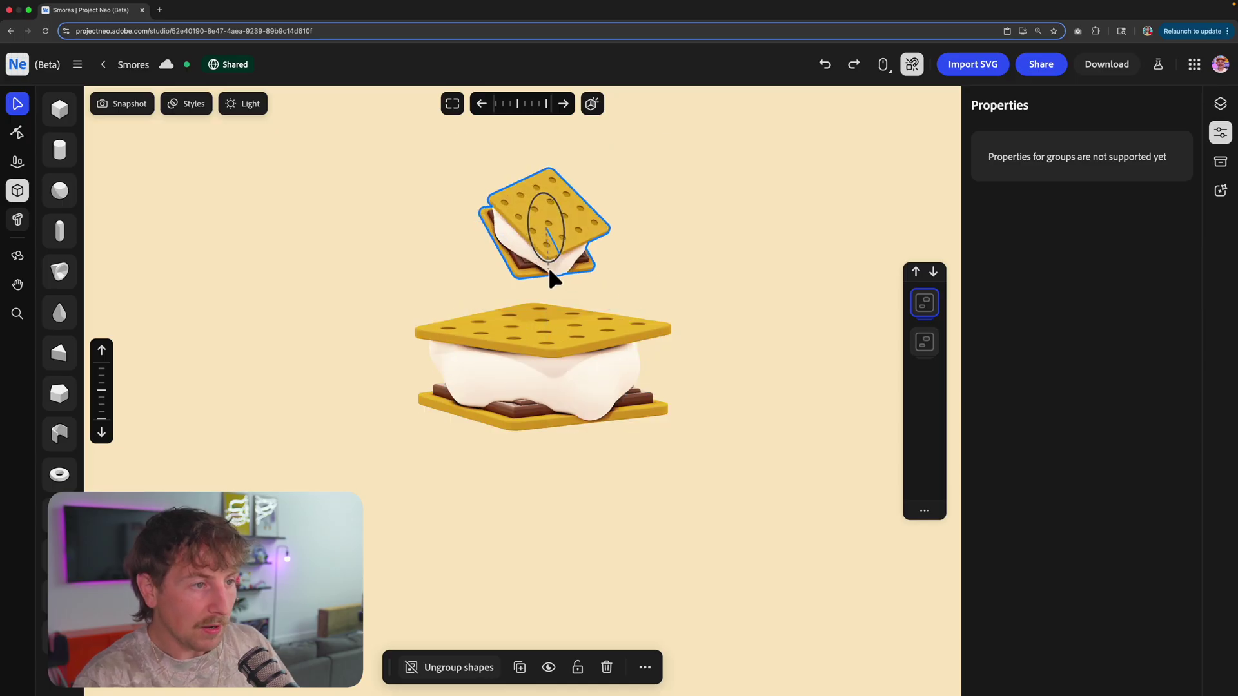
drag(511, 224, 314, 282)
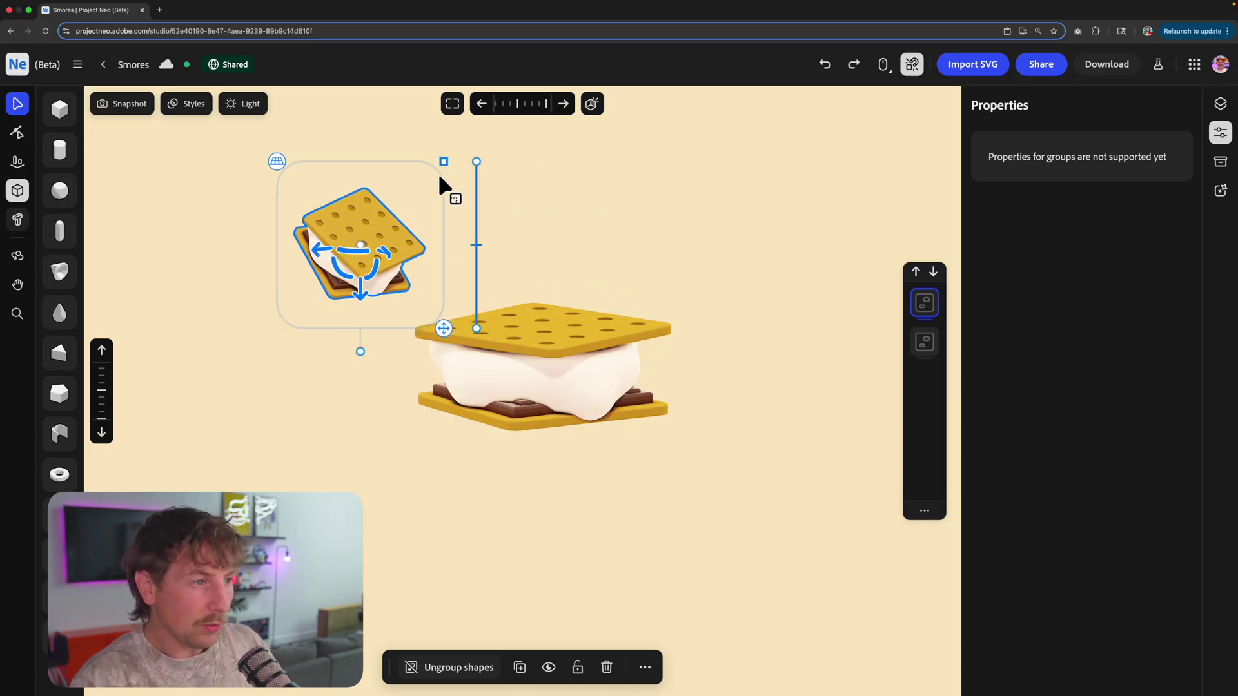
drag(440, 181, 412, 187)
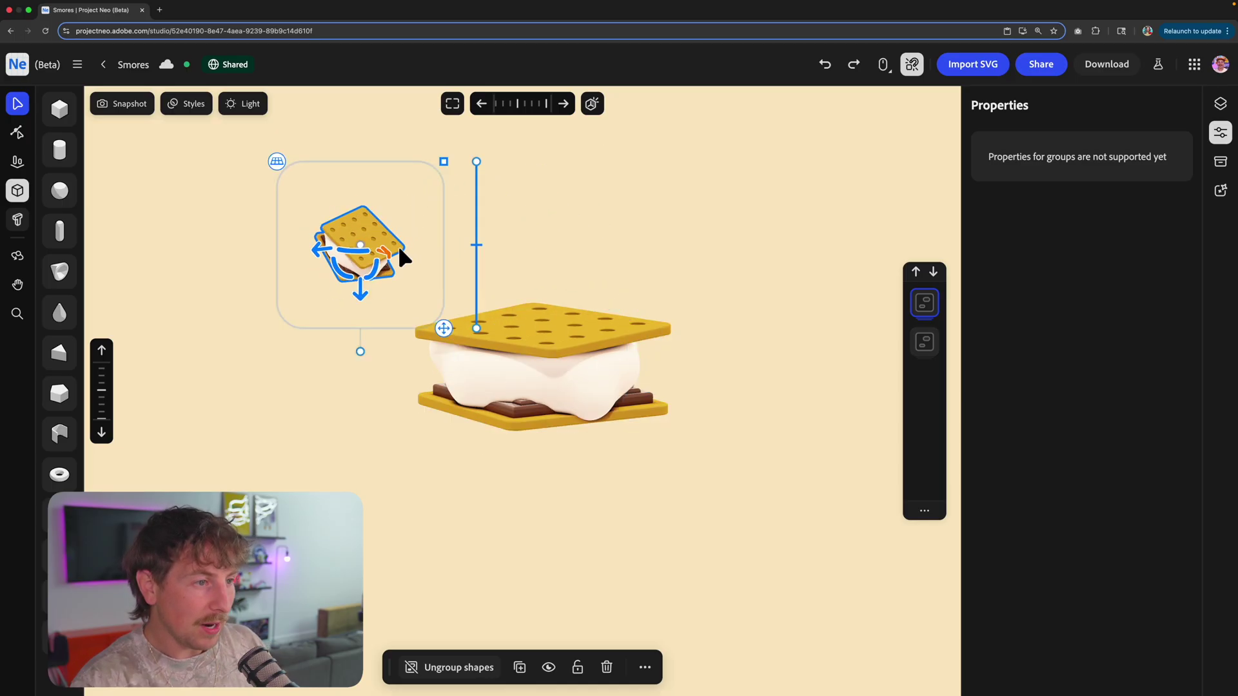
drag(355, 307, 342, 267)
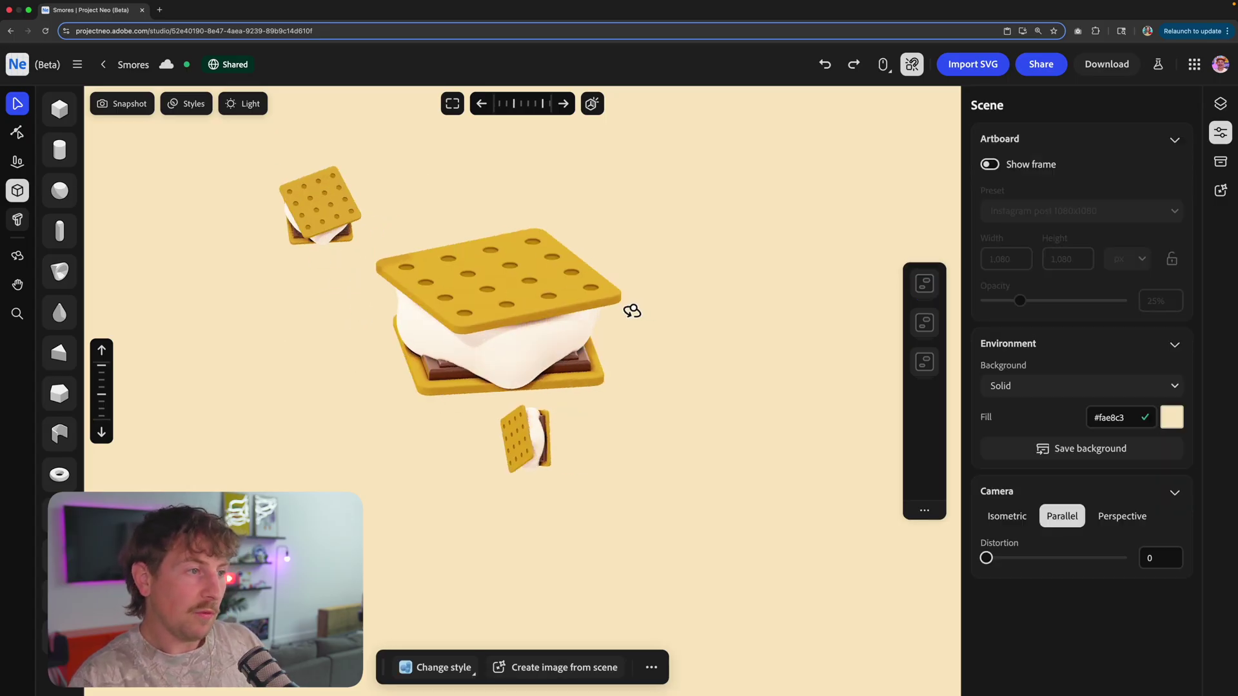
- Frame the large s'more with its small copies from a raised angle and save this view as a snapshot
middle_drag(632, 311, 642, 310)
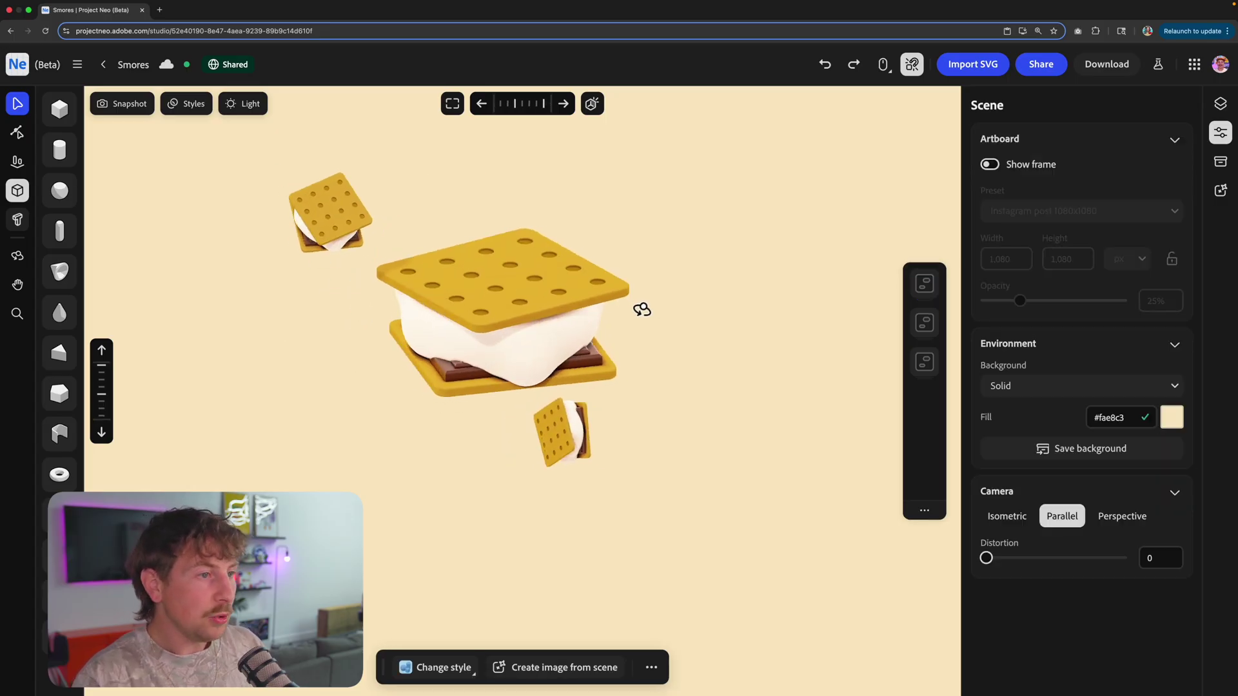
drag(639, 282, 667, 332)
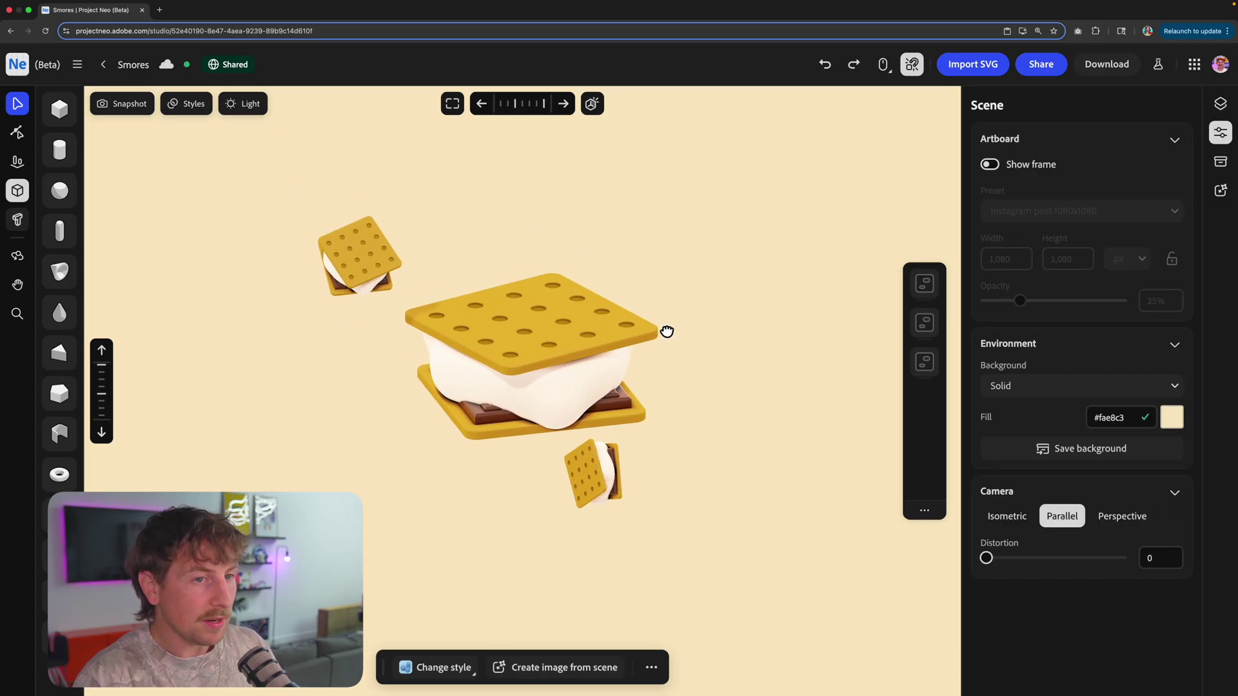
click(133, 104)
click(114, 155)
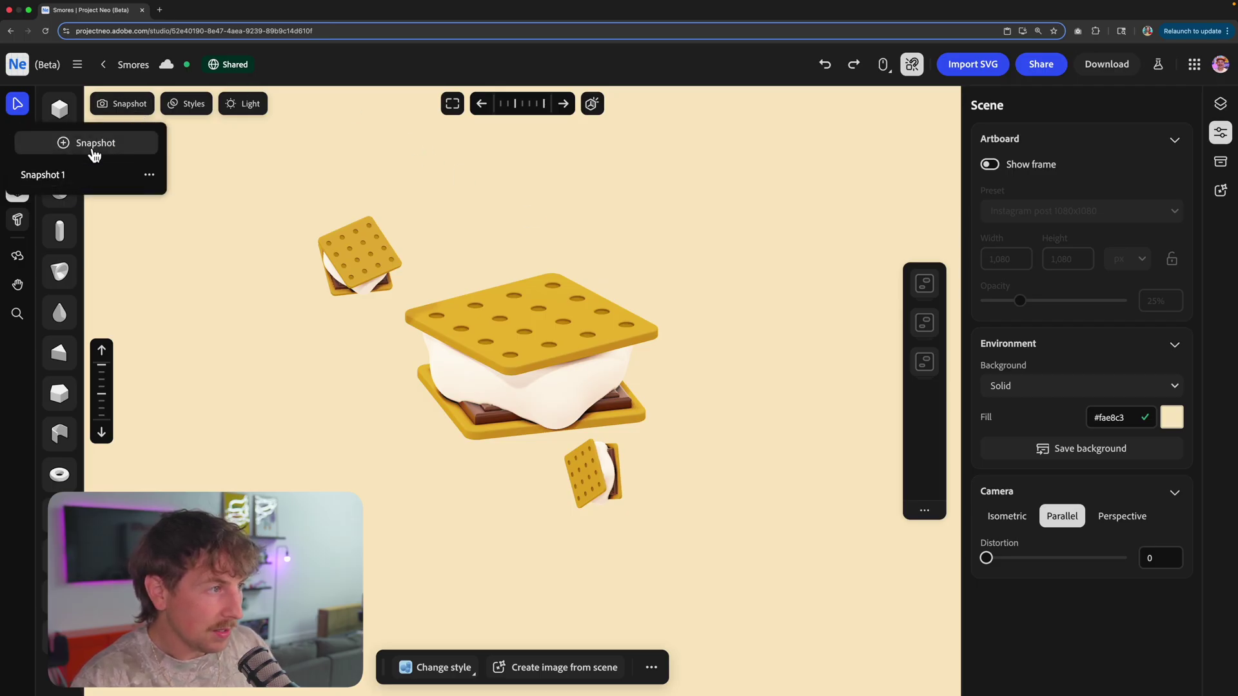
- Test the saved snapshot by turning the view away and recalling Snapshot 1
click(229, 205)
middle_drag(229, 205, 452, 211)
click(125, 107)
click(106, 188)
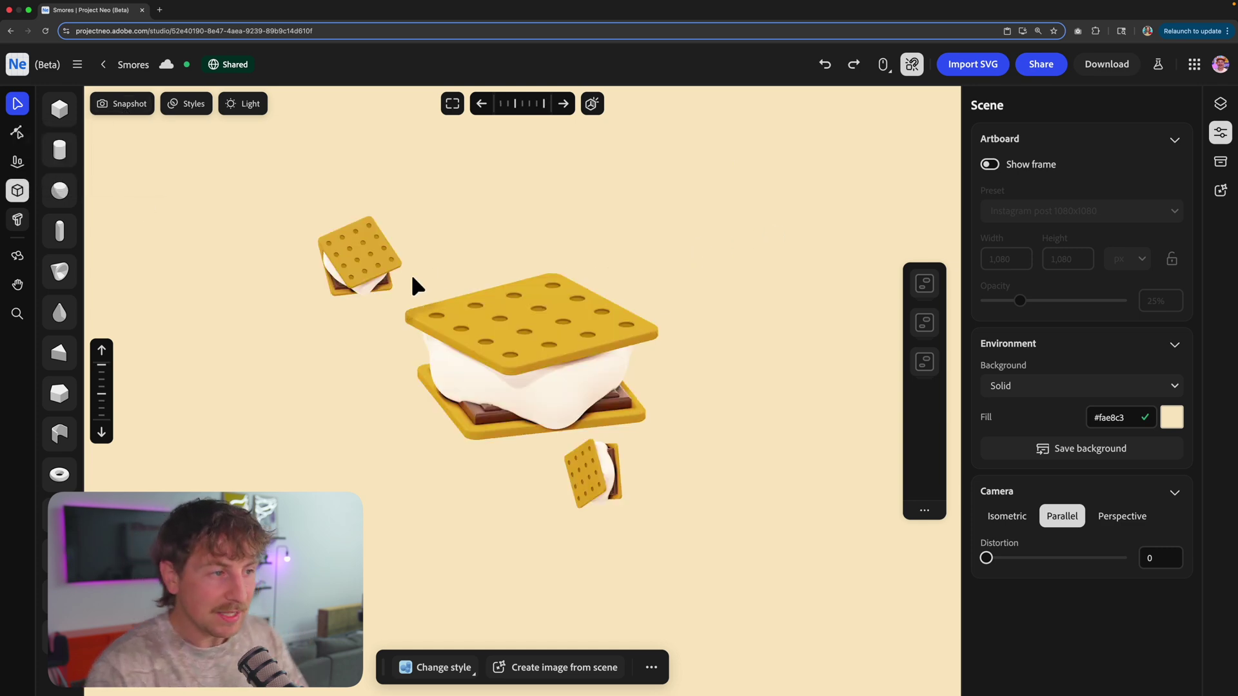
- Copy the small tilted s'more to the area above and to the right of the large one
alt+drag(336, 274, 636, 231)
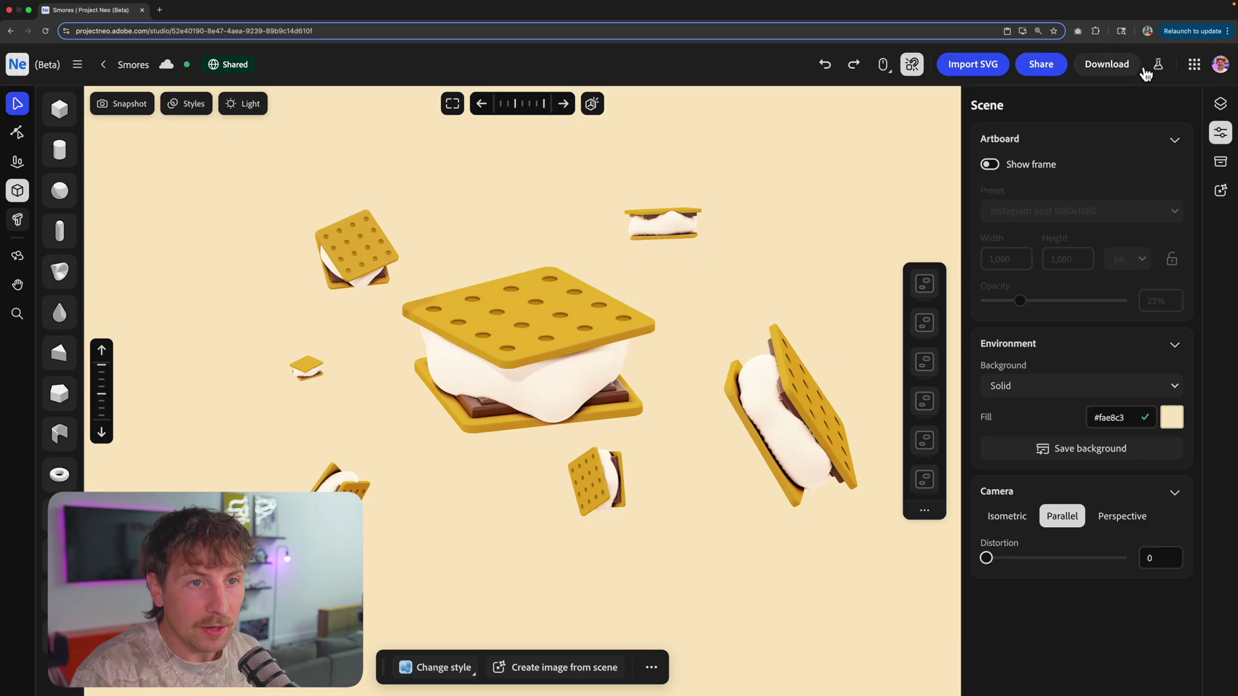
- Download the scene of floating s'mores as a 6000 px square PNG with a transparent background
click(1114, 66)
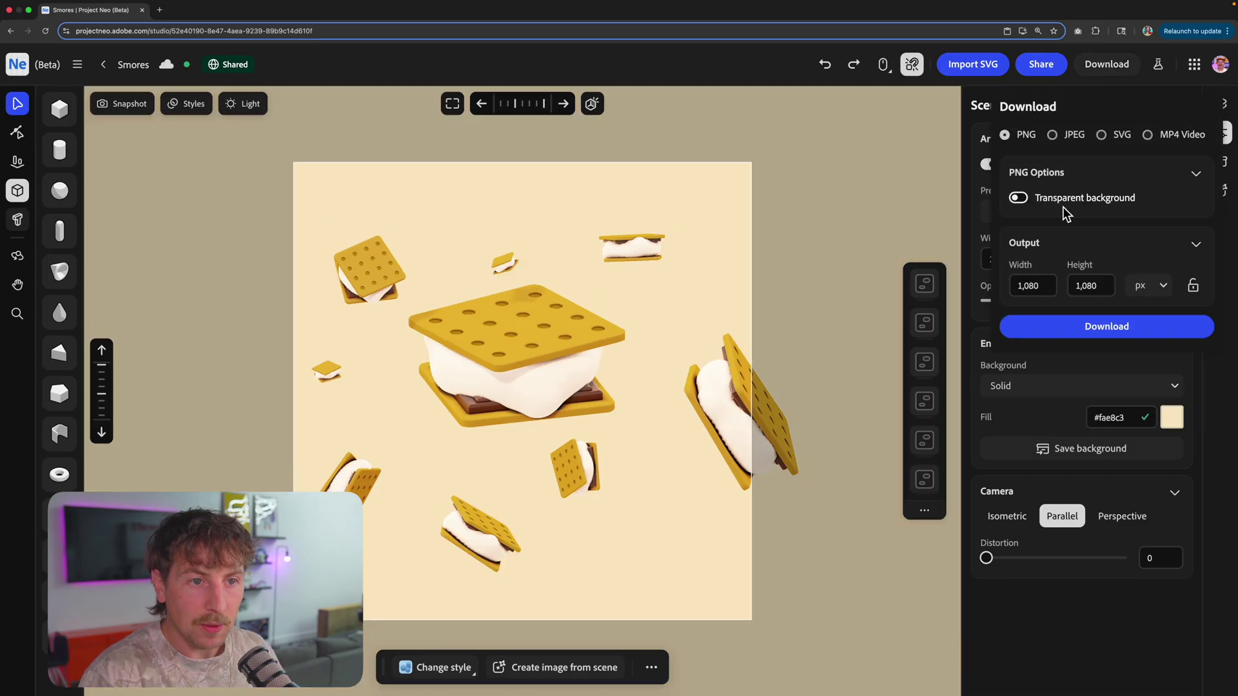
click(1091, 327)
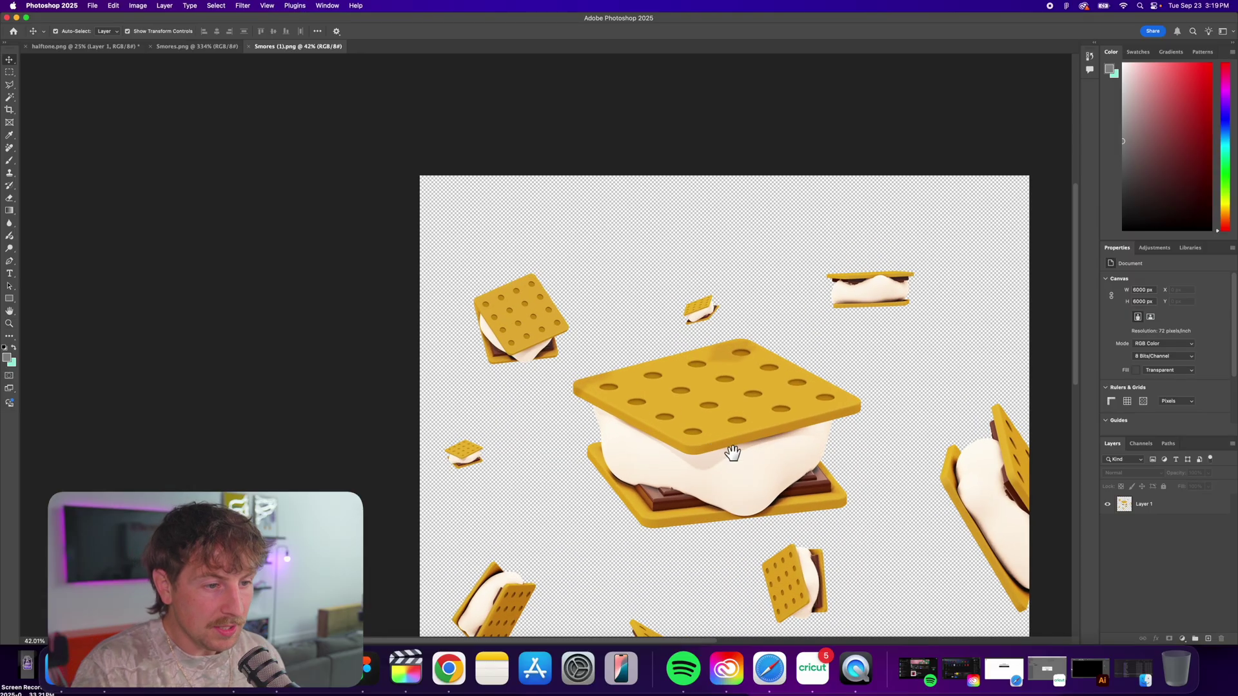
- In Photoshop, inspect the downloaded s'mores PNG up close and add a new empty layer above it
alt+scroll(732, 448, up, 10)
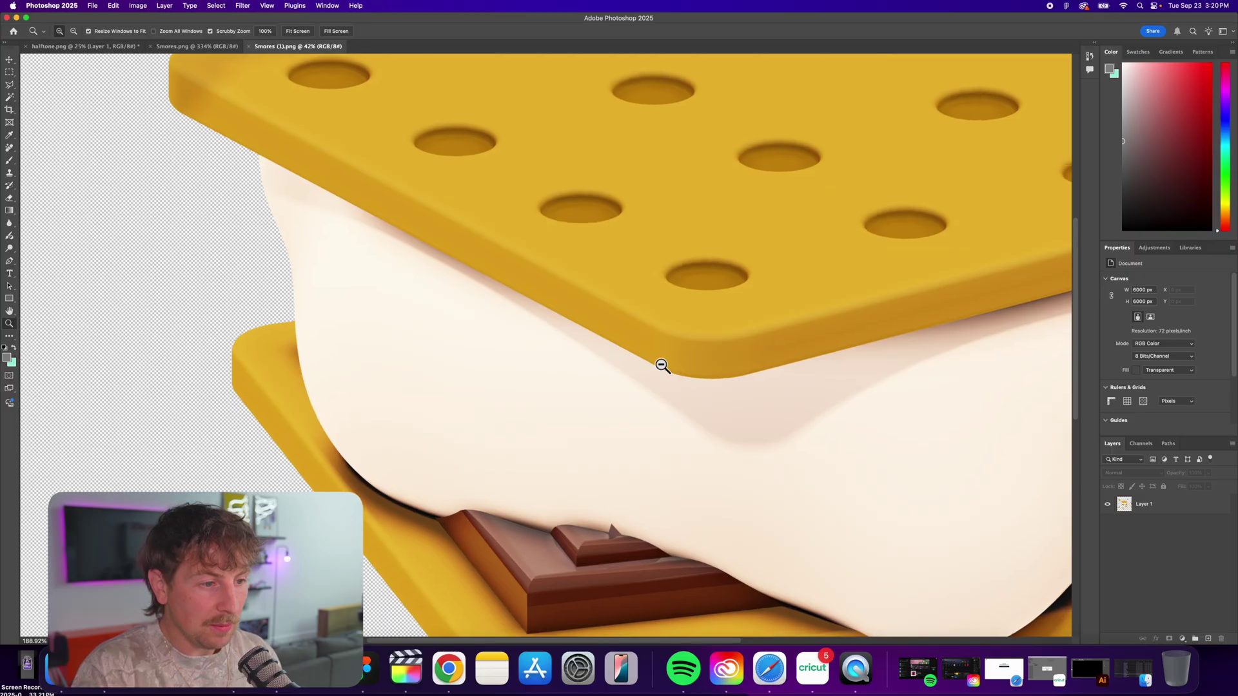
drag(662, 365, 731, 368)
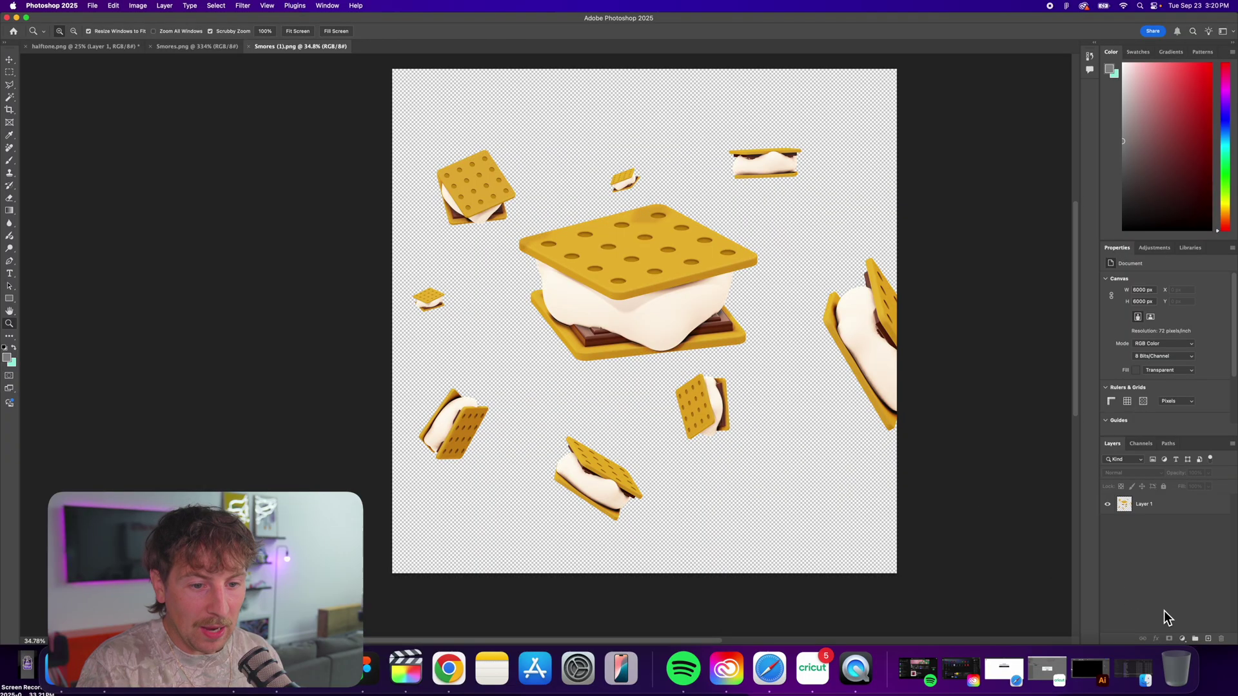
click(1207, 638)
scroll(363, 261, right, 2)
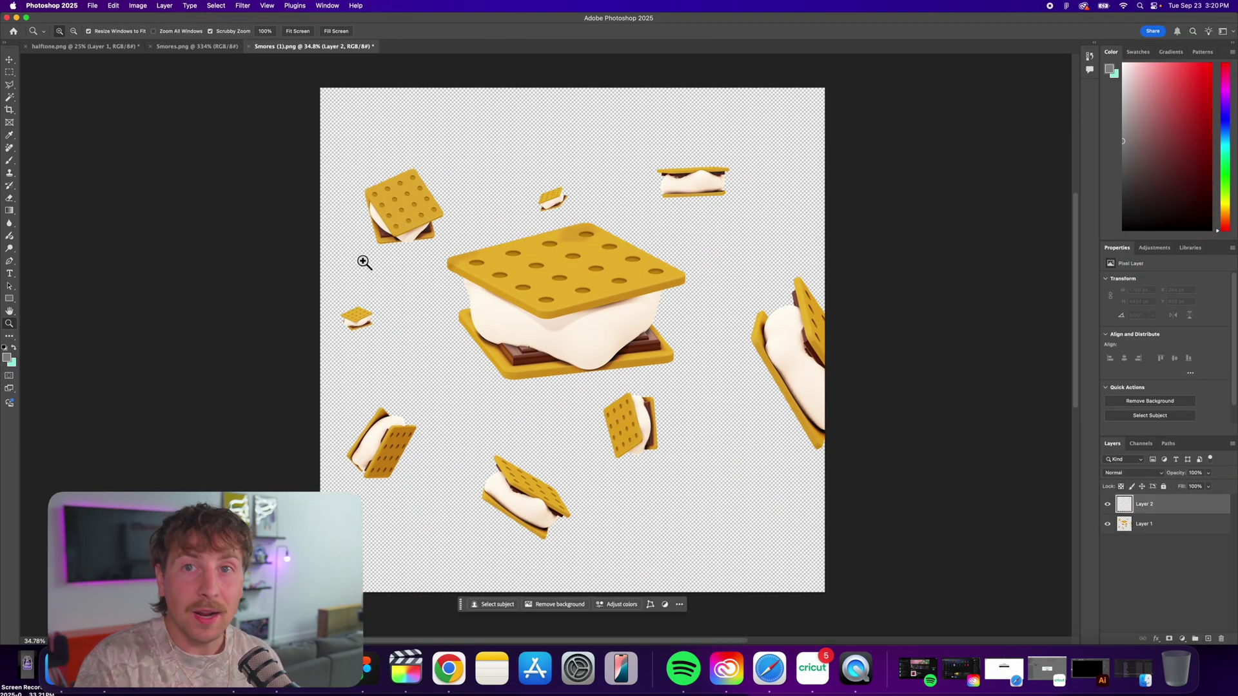